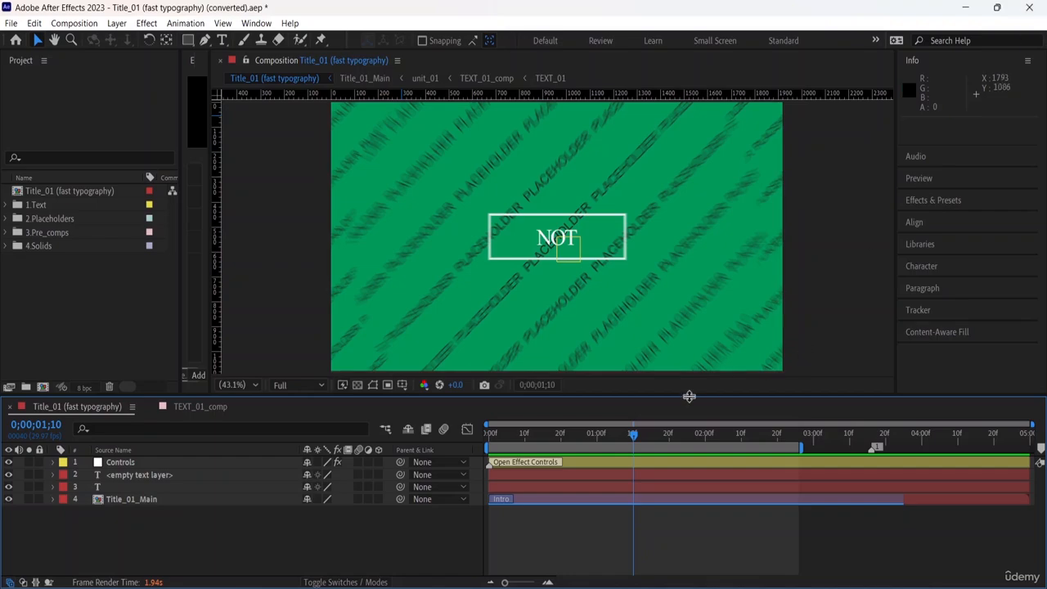
Preview the Title_01 (fast typography) composition from its first frame up to the green NOT text scene
{"action": "key", "text": "Page_Up"}
{"action": "key", "text": "Home"}
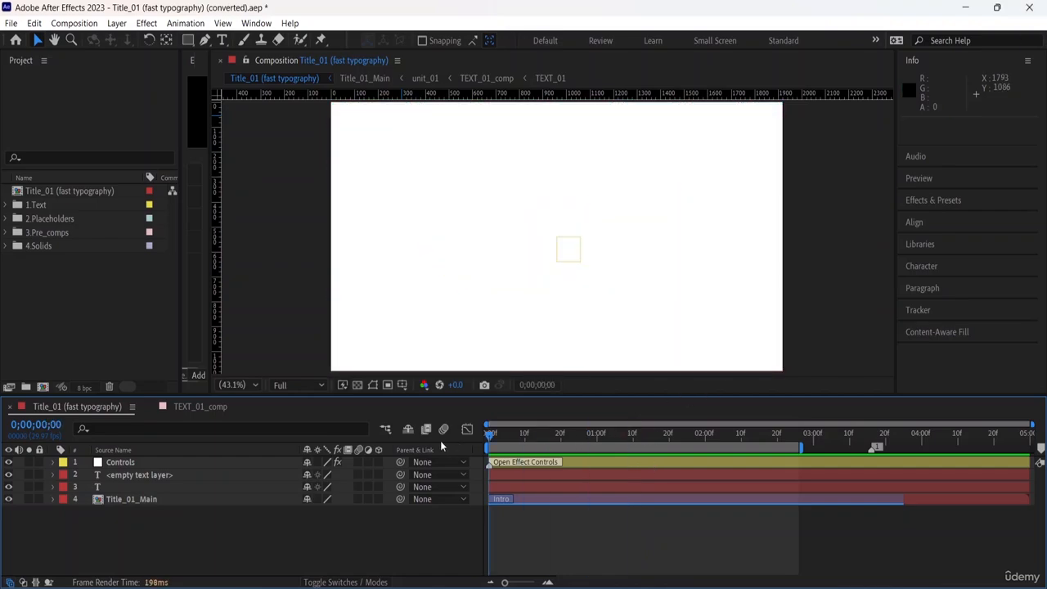
{"action": "key", "text": "space"}
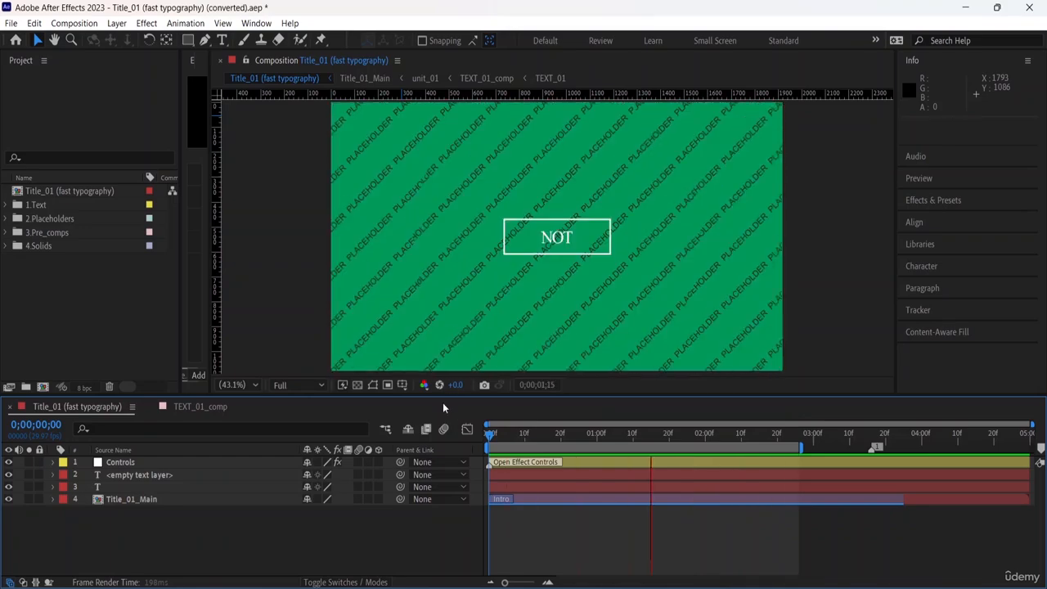
{"action": "key", "text": "space"}
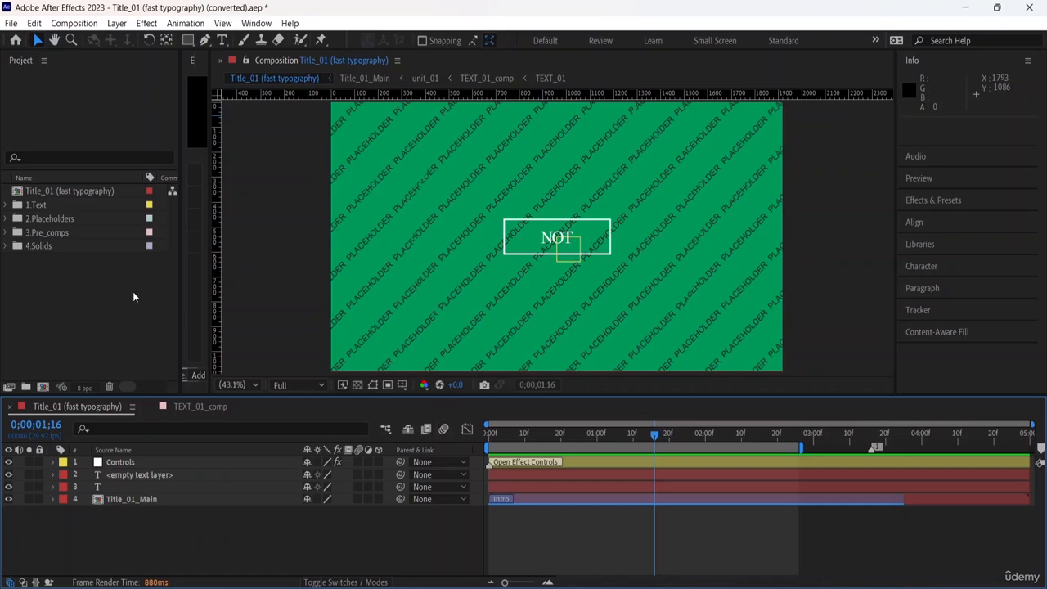
Expand the 1.Text folder and check the thumbnails of the compositions TEXT_01 through TEXT_05
{"action": "left_click", "coordinate": [5, 210]}
{"action": "left_click", "coordinate": [5, 209]}
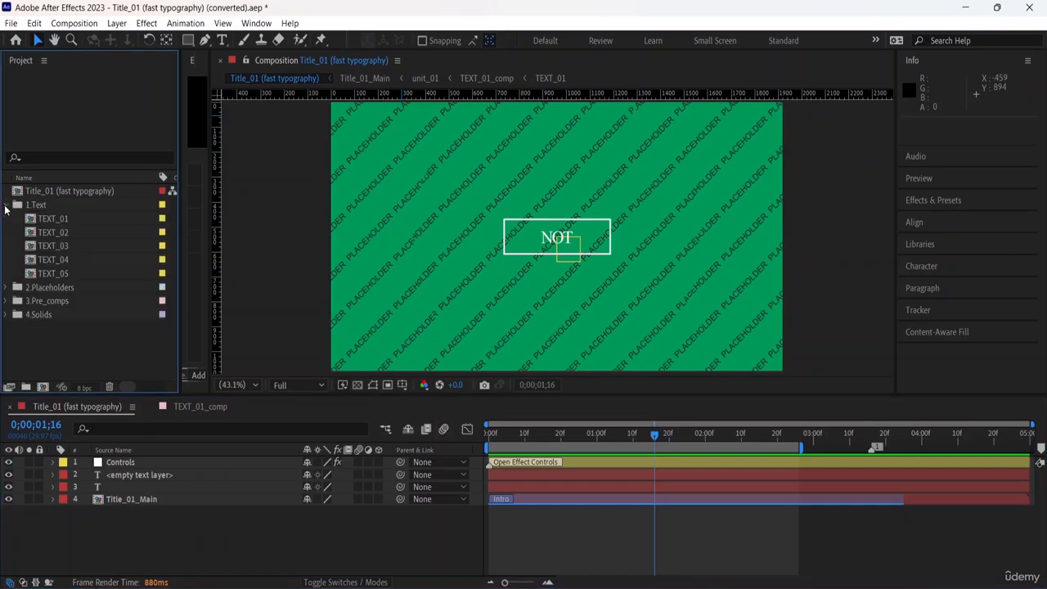
{"action": "left_click", "coordinate": [69, 221]}
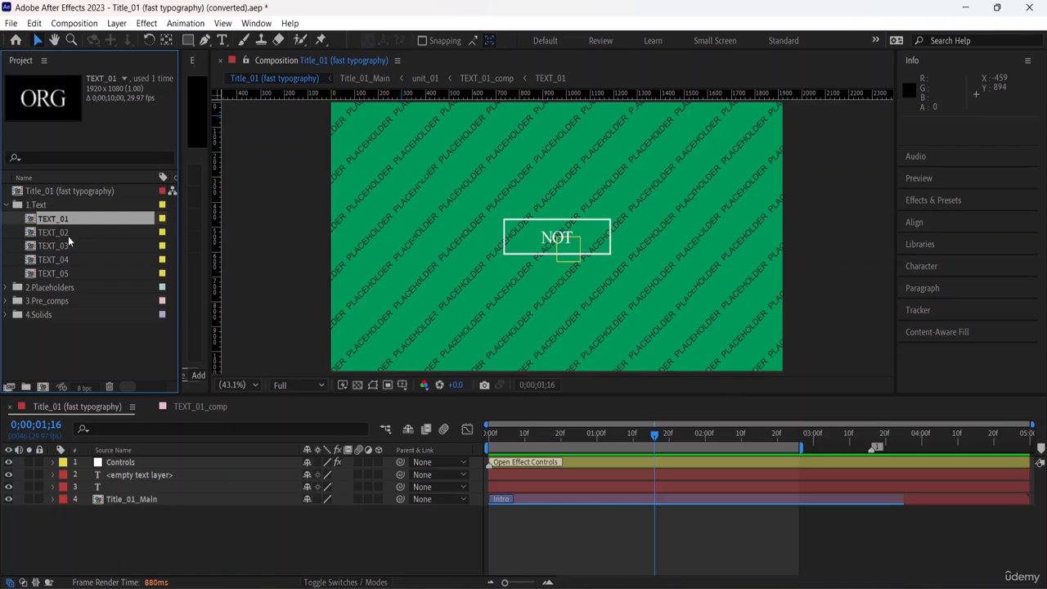
{"action": "left_click", "coordinate": [68, 234]}
{"action": "left_click", "coordinate": [68, 247]}
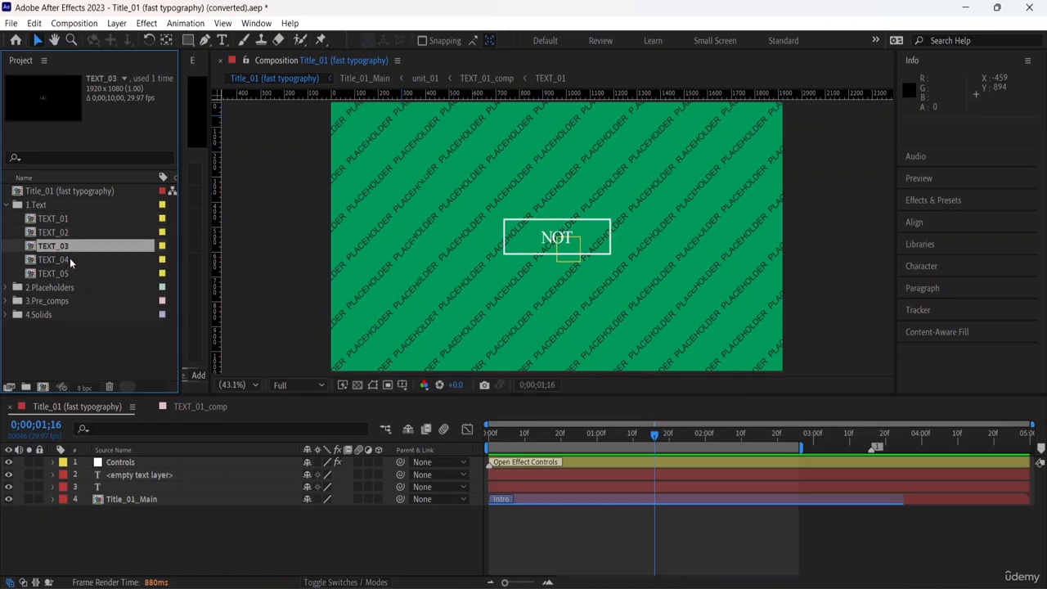
{"action": "left_click", "coordinate": [70, 260]}
{"action": "left_click", "coordinate": [68, 277]}
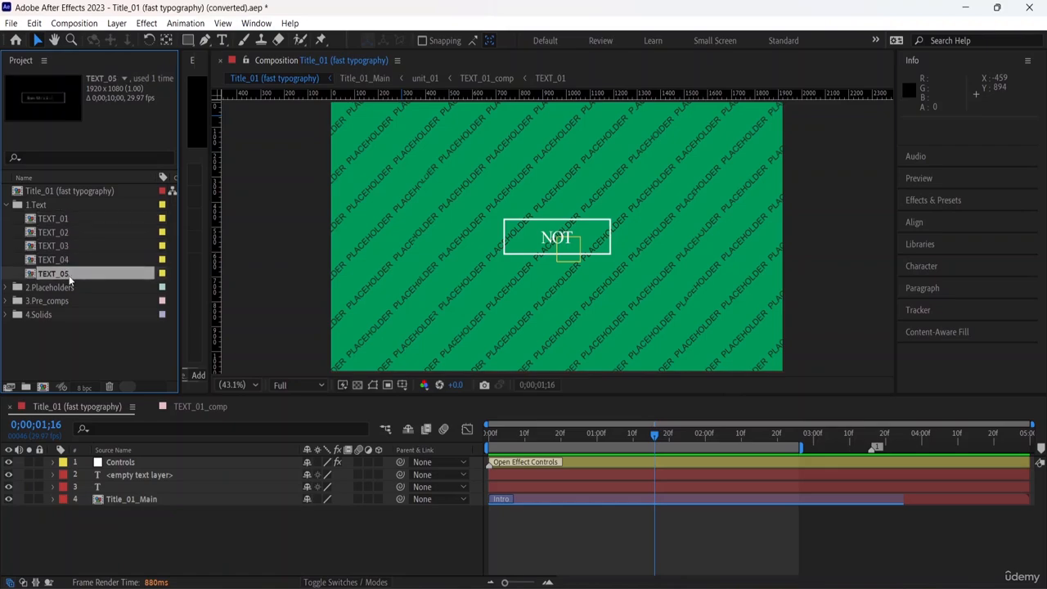
Delete the TEXT_05 composition from the project and replay the title animation to check it
{"action": "right_click", "coordinate": [70, 278]}
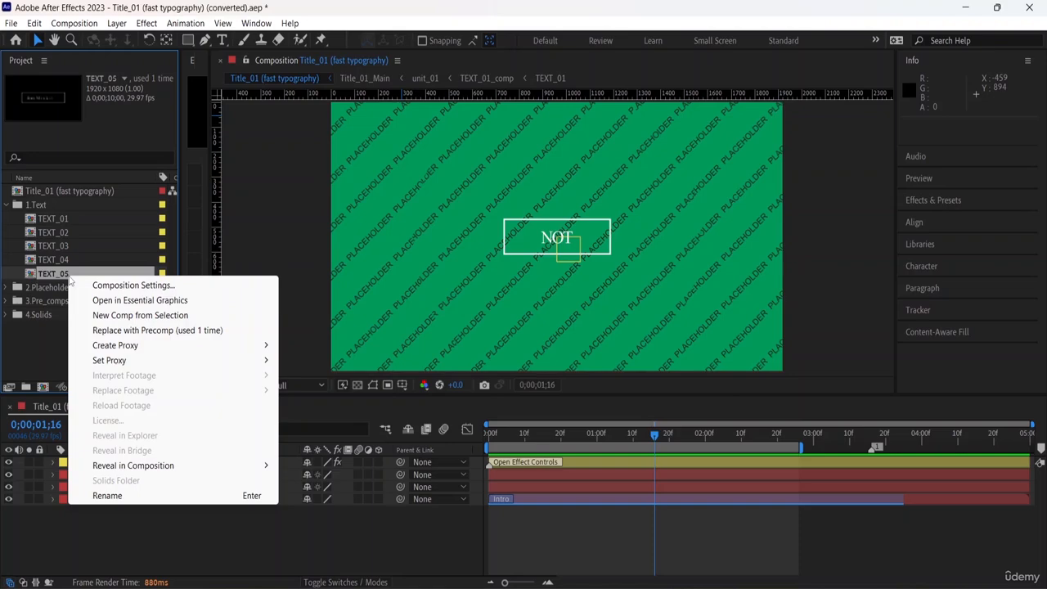
{"action": "mouse_move", "coordinate": [154, 470]}
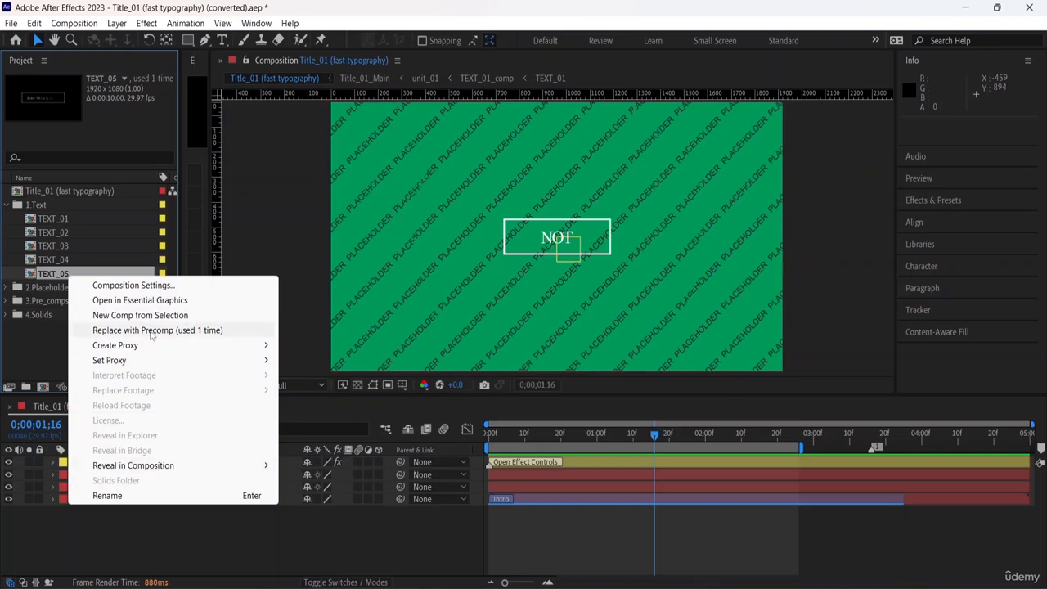
{"action": "left_click", "coordinate": [65, 276]}
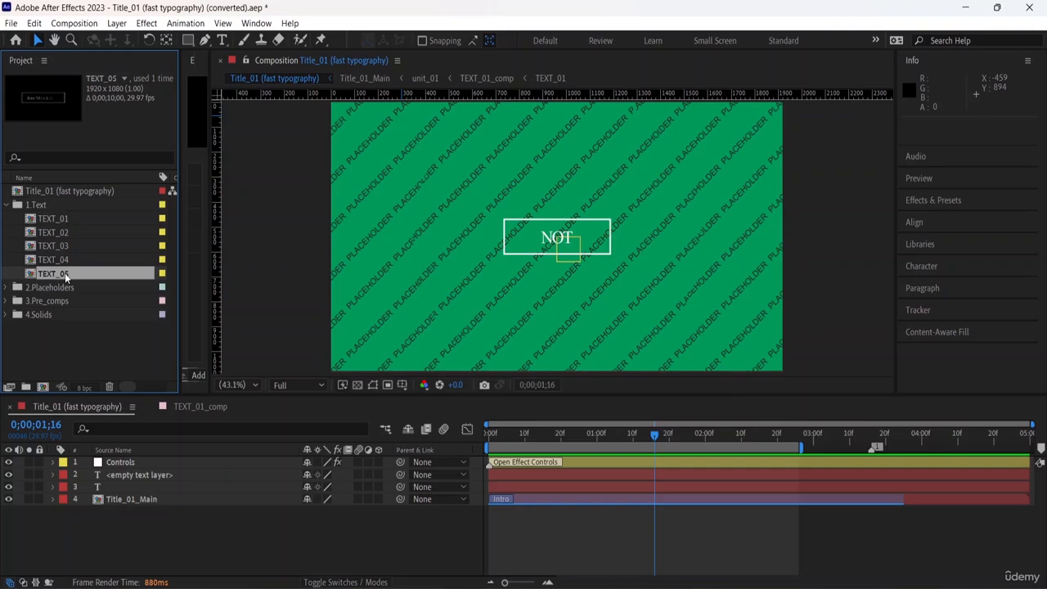
{"action": "key", "text": "Delete"}
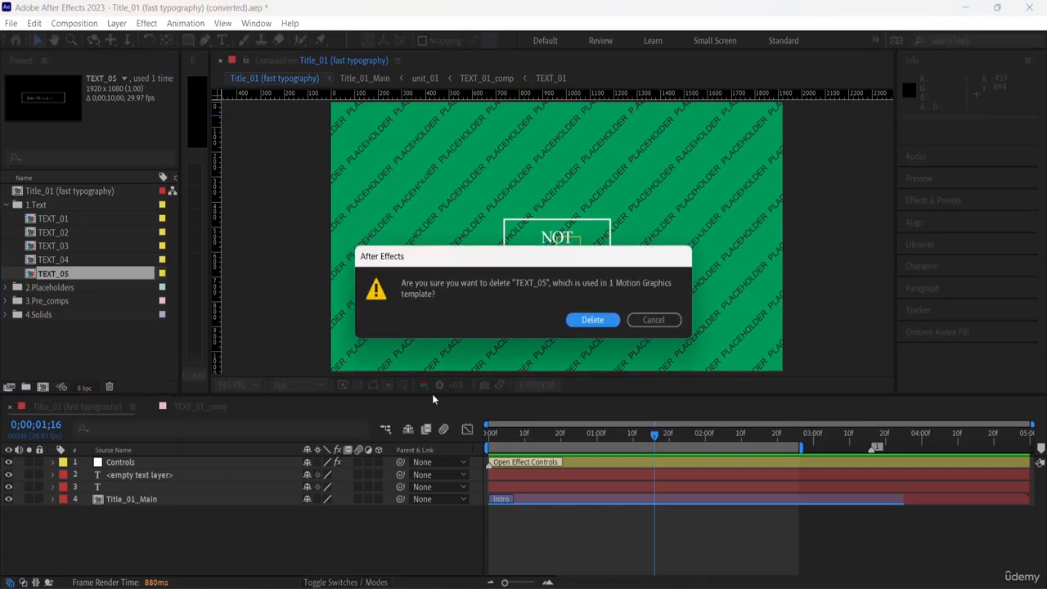
{"action": "left_click", "coordinate": [601, 320]}
{"action": "left_click", "coordinate": [603, 325]}
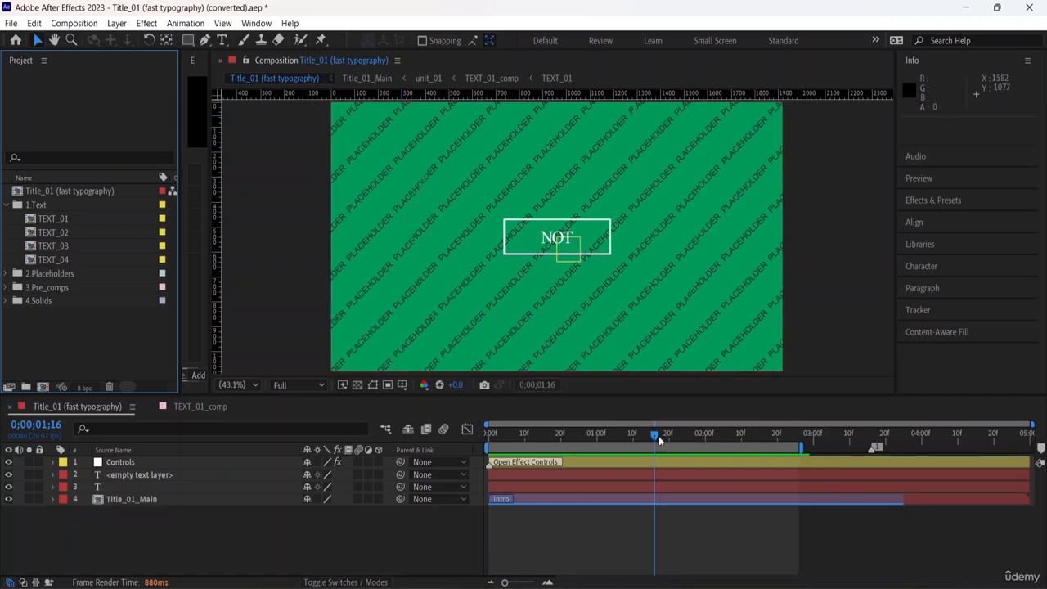
{"action": "key", "text": "space"}
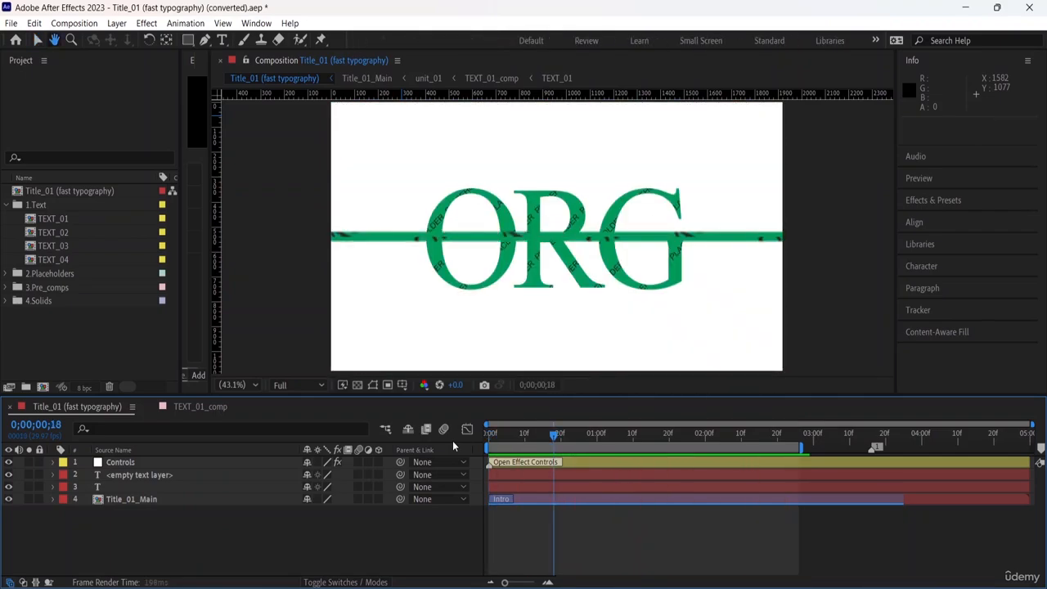
{"action": "key", "text": "space"}
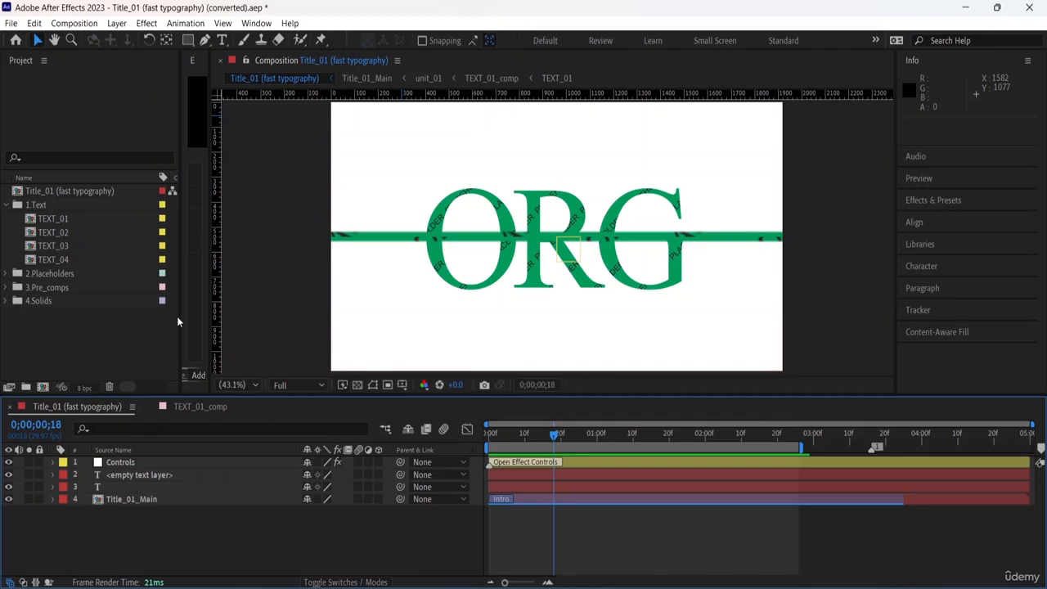
Collapse the 1.Text folder and inspect PLACEHOLDER_01 in the 2.Placeholders folder
{"action": "left_click", "coordinate": [8, 205]}
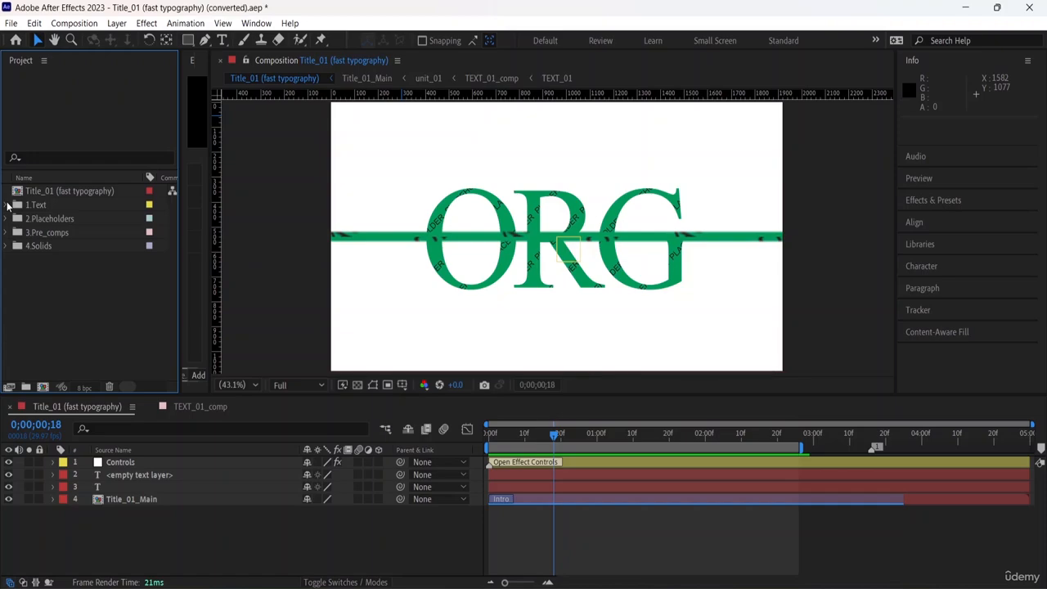
{"action": "left_click", "coordinate": [9, 205]}
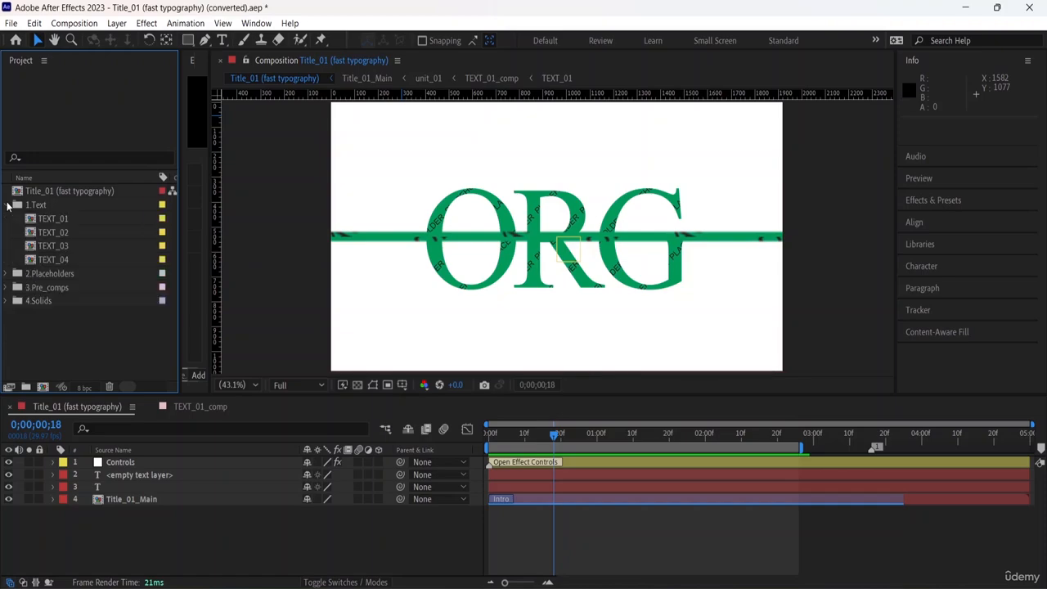
{"action": "left_click", "coordinate": [8, 204]}
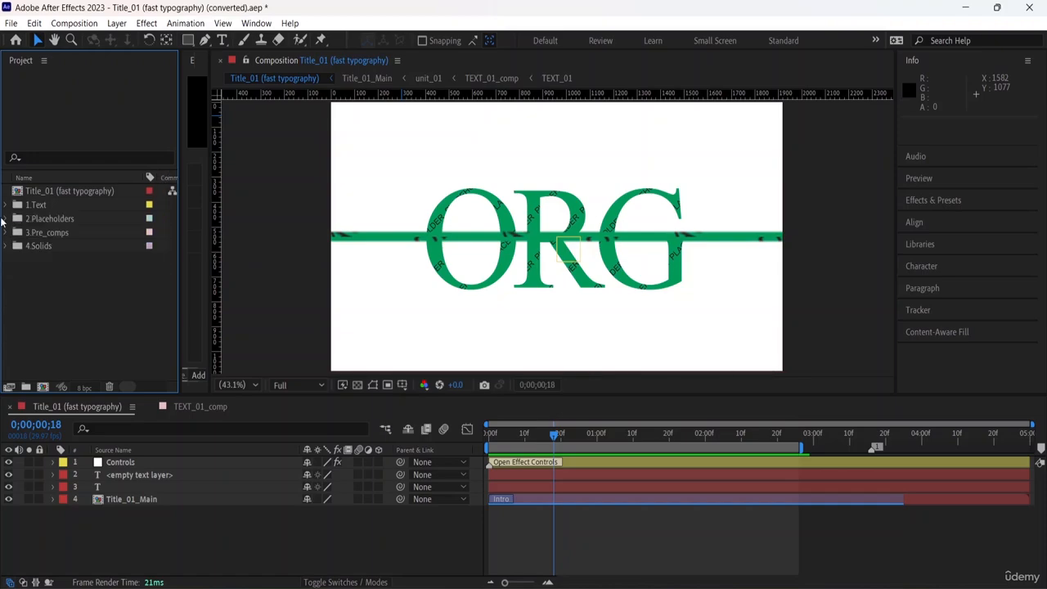
{"action": "left_click", "coordinate": [6, 219]}
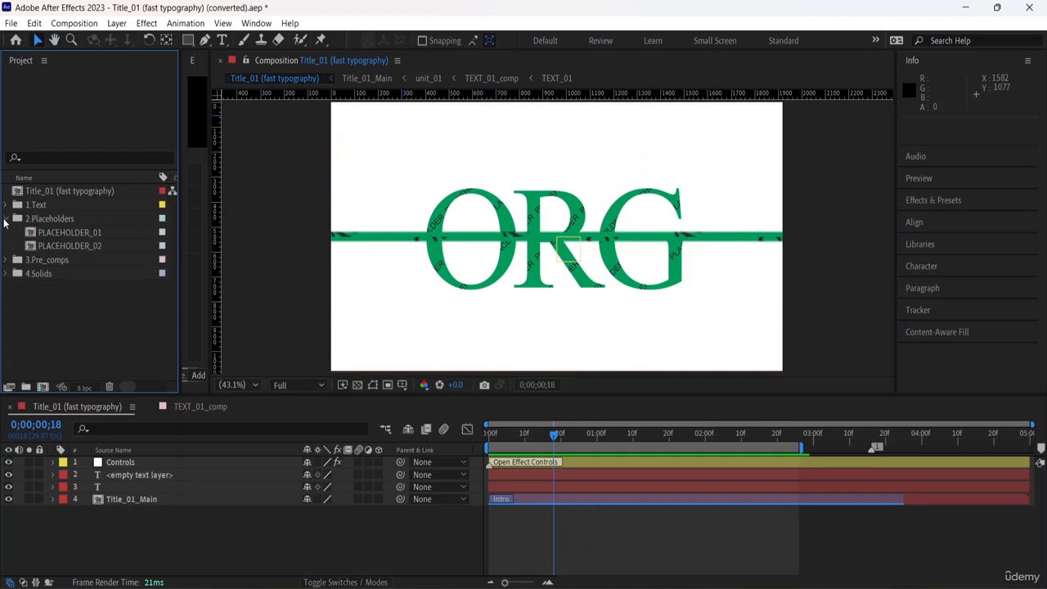
{"action": "left_click", "coordinate": [83, 235]}
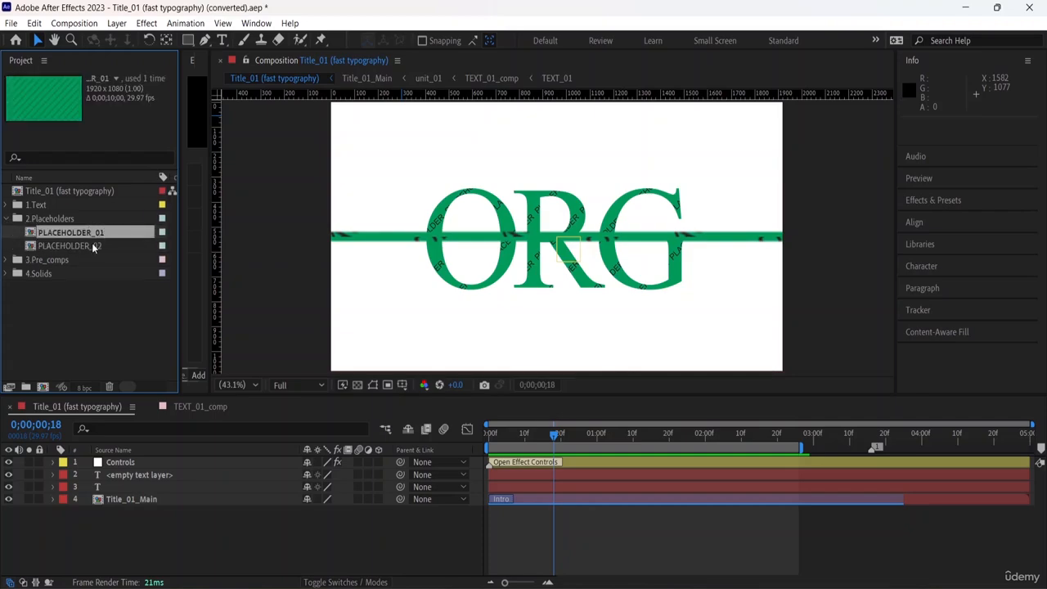
Examine the compositions in the 3.Pre_comps folder, from Title_01_Main to the text and unit comps, then collapse the folder
{"action": "left_click", "coordinate": [8, 260]}
{"action": "left_click", "coordinate": [71, 274]}
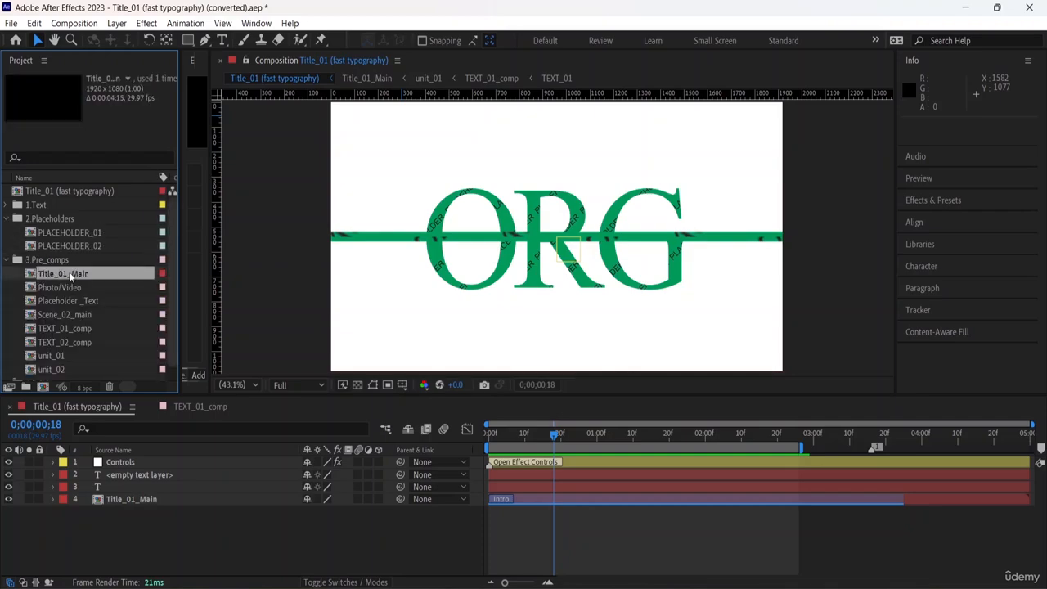
{"action": "left_click", "coordinate": [59, 287]}
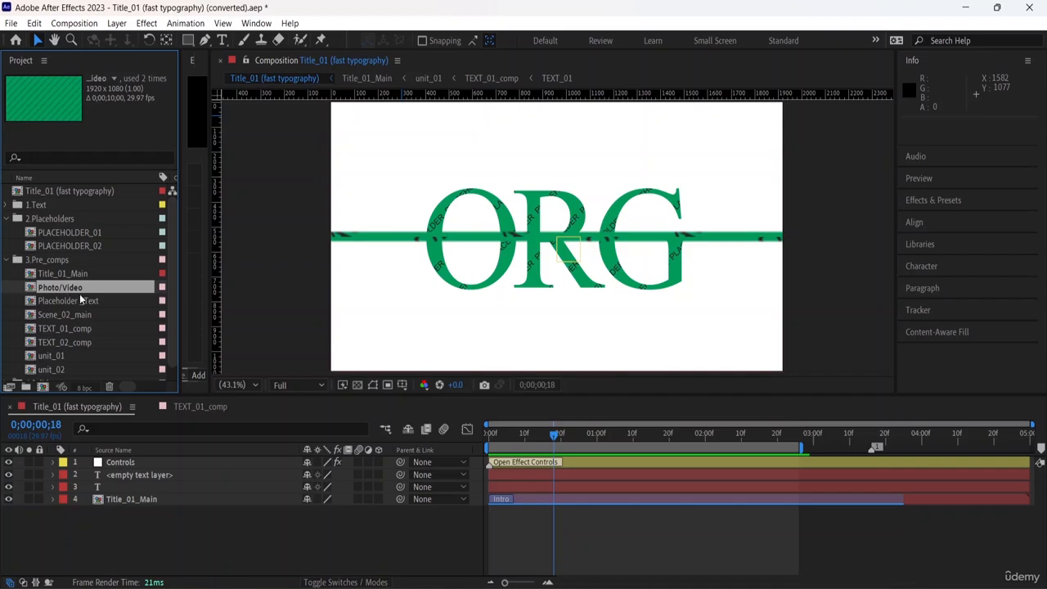
{"action": "left_click", "coordinate": [82, 301]}
{"action": "left_click", "coordinate": [97, 316]}
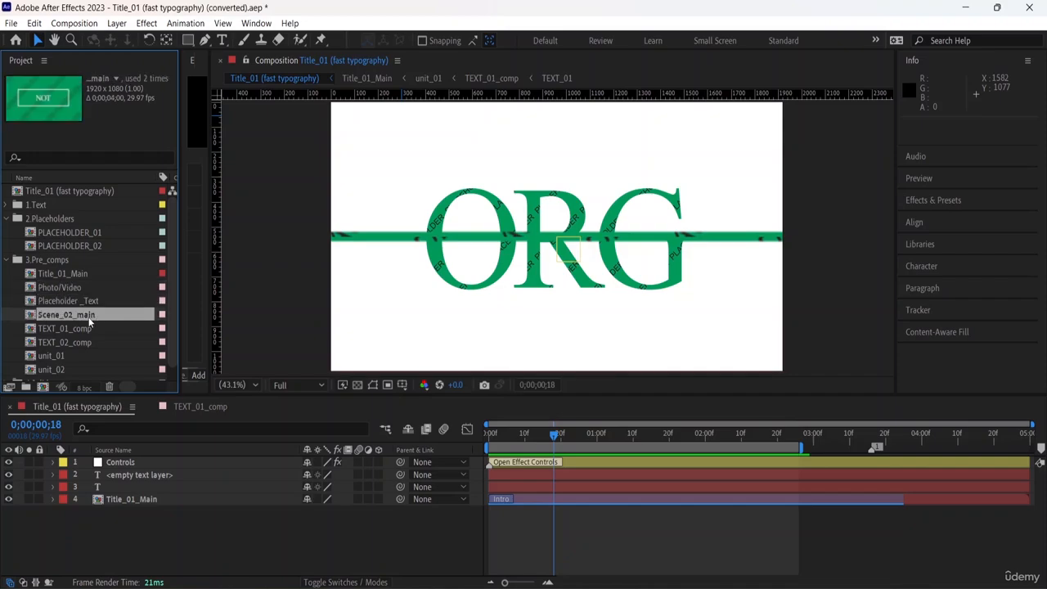
{"action": "left_click", "coordinate": [90, 328]}
{"action": "left_click", "coordinate": [85, 342]}
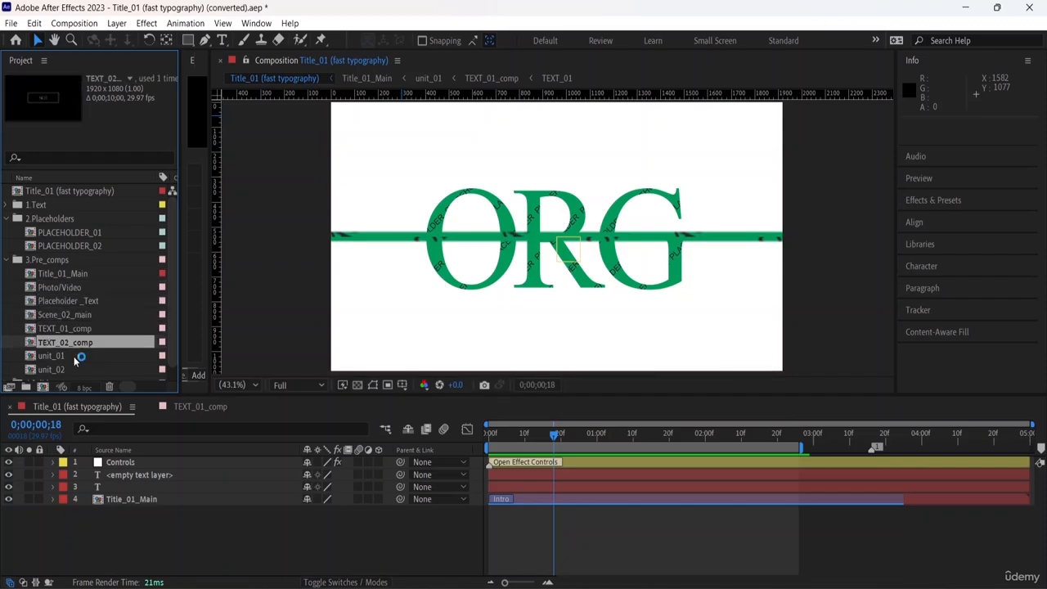
{"action": "left_click", "coordinate": [79, 358]}
{"action": "left_click", "coordinate": [96, 340]}
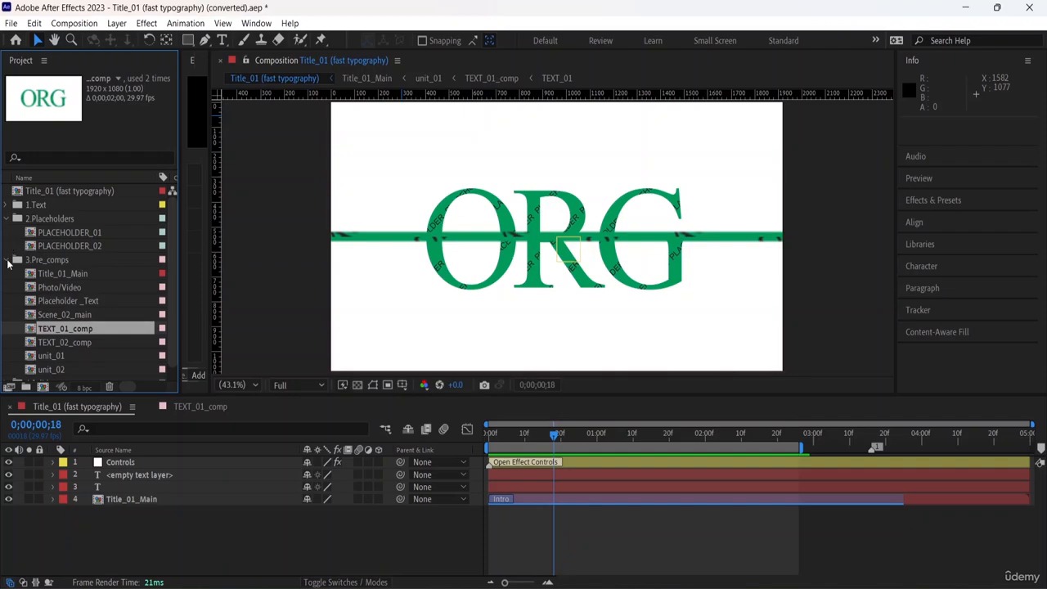
{"action": "left_click", "coordinate": [8, 260]}
Inspect the Controls solid in the 4.Solids folder and collapse the folder again
{"action": "left_click", "coordinate": [8, 274]}
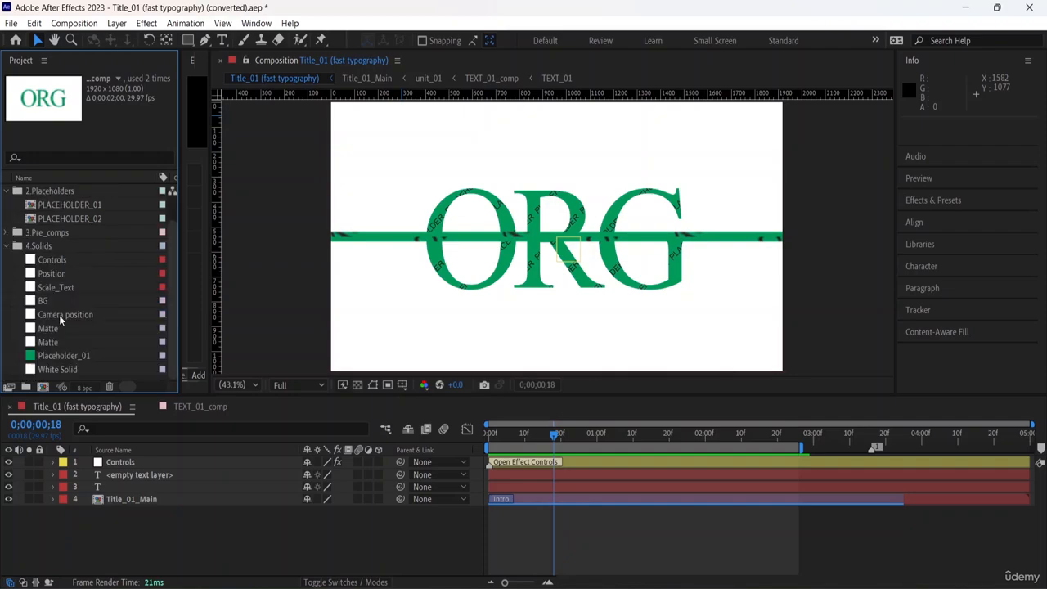
{"action": "left_click", "coordinate": [52, 260]}
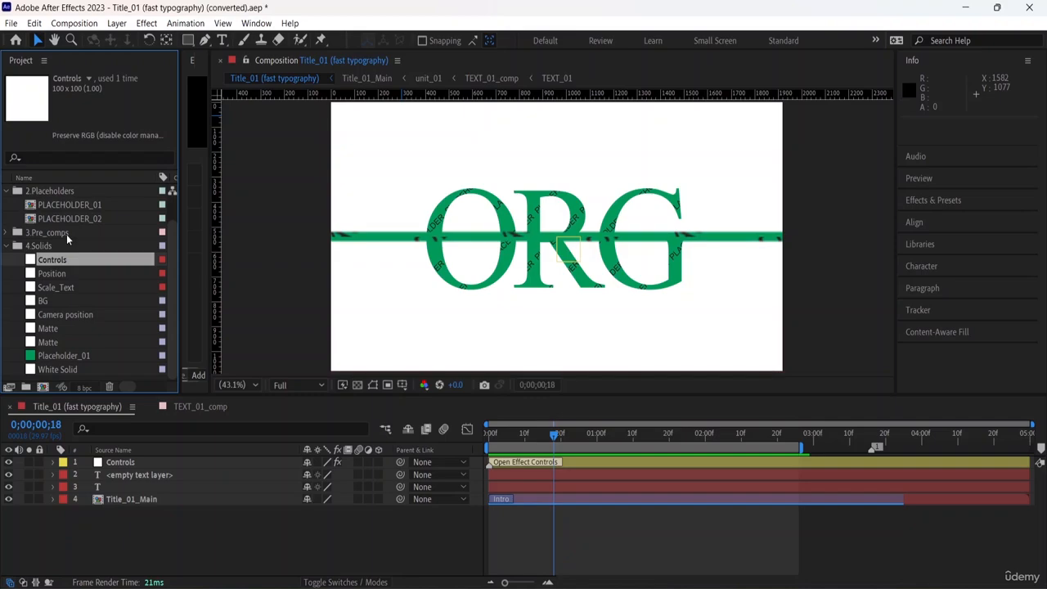
{"action": "left_click", "coordinate": [7, 246]}
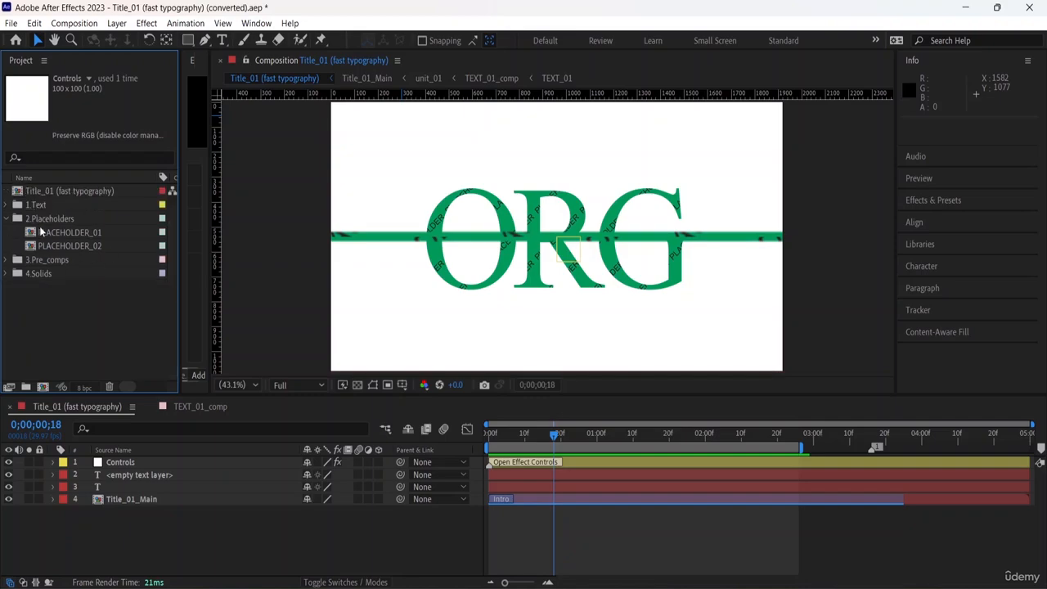
Open the PLACEHOLDER_01 composition and import the image pexels-artssy-11334454.jpg, dismissing the disk cache warning
{"action": "left_click", "coordinate": [51, 232]}
{"action": "double_click", "coordinate": [50, 233]}
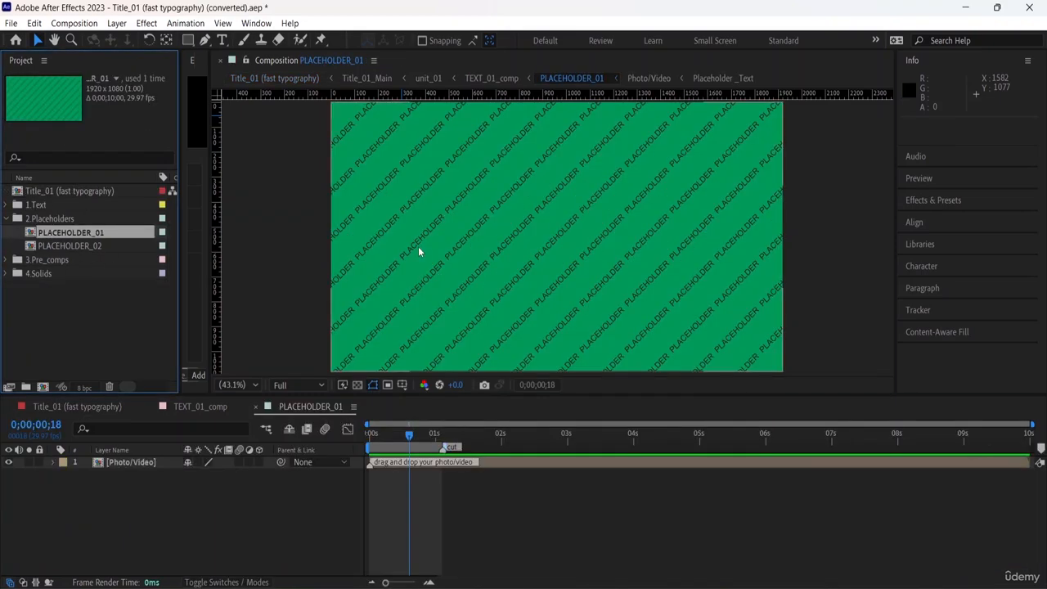
{"action": "left_click", "coordinate": [11, 24]}
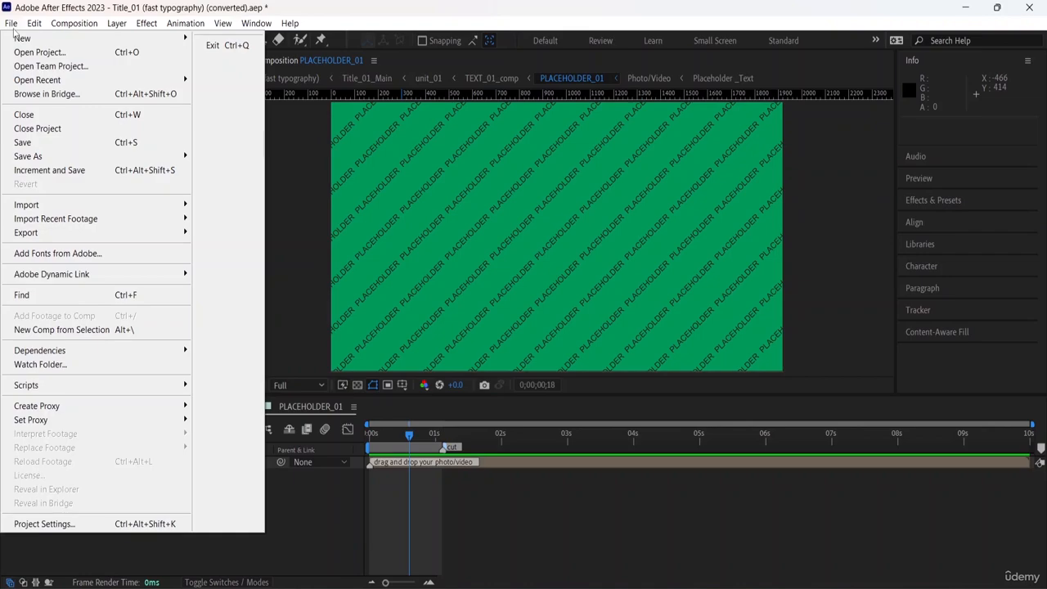
{"action": "mouse_move", "coordinate": [159, 208]}
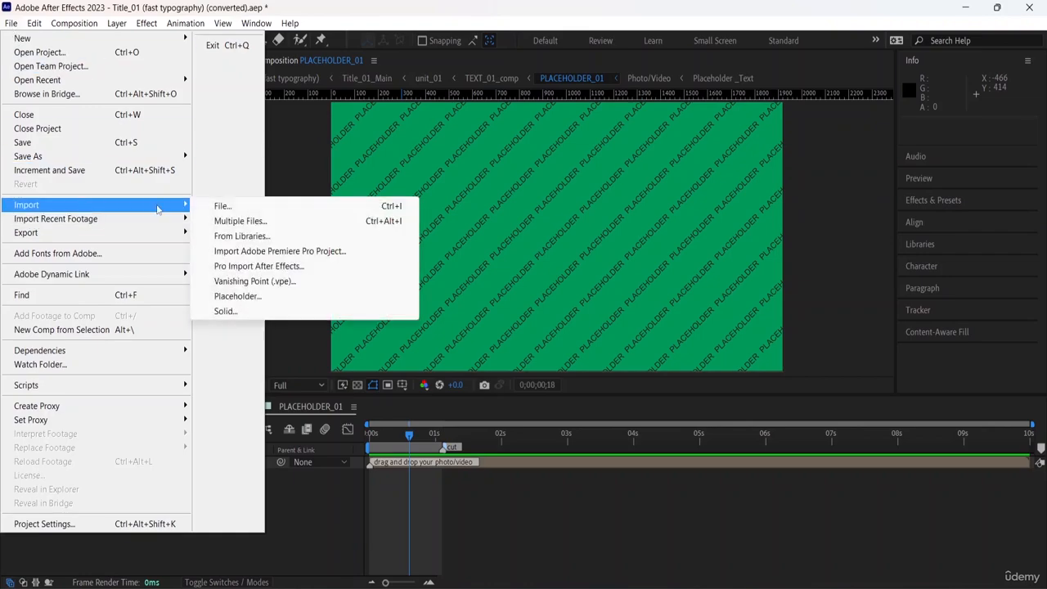
{"action": "left_click", "coordinate": [223, 206]}
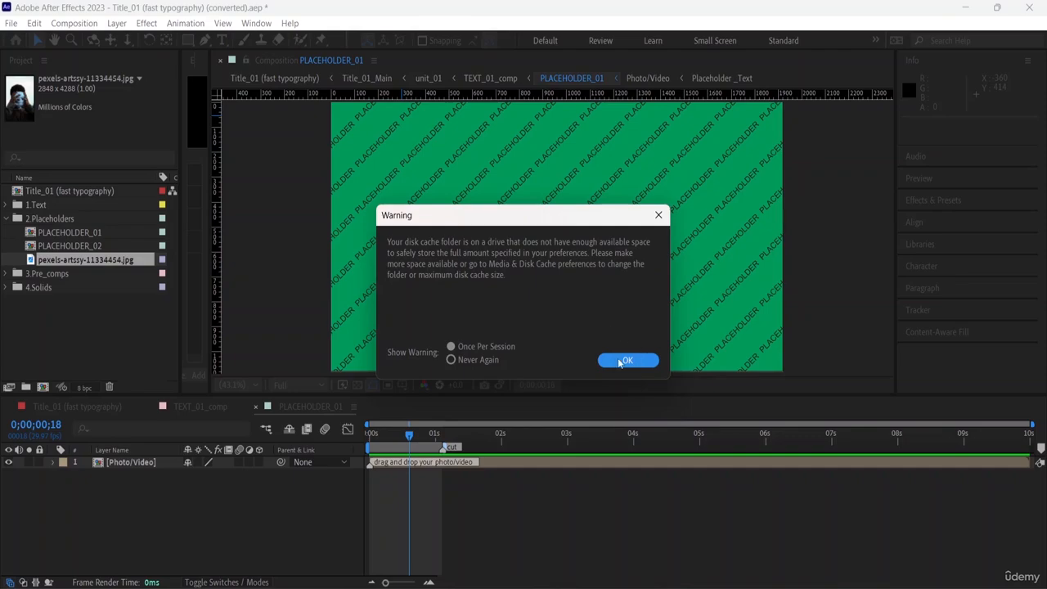
{"action": "left_click", "coordinate": [624, 361]}
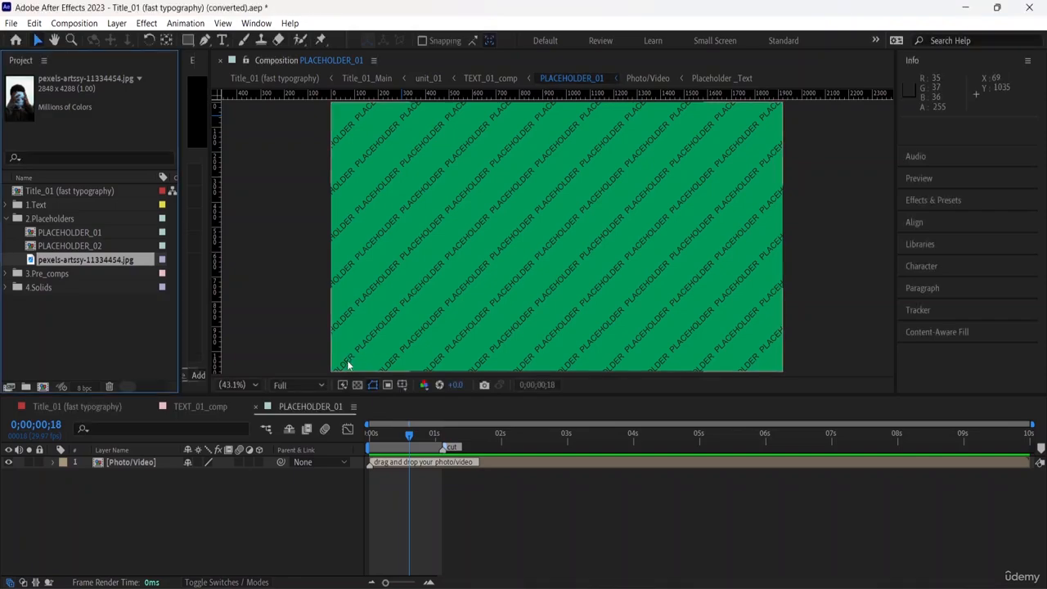
Add pexels-artssy-11334454.jpg to the PLACEHOLDER_01 composition as a layer above Photo/Video
{"action": "left_click_drag", "start_coordinate": [57, 260], "coordinate": [506, 250]}
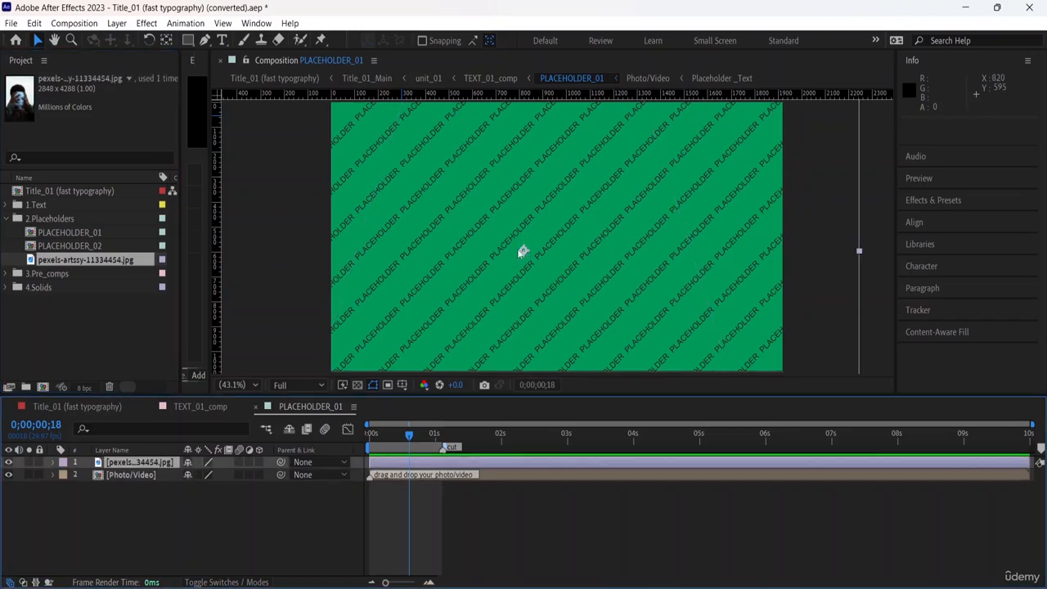
{"action": "scroll", "coordinate": [501, 236], "scroll_direction": "down", "scroll_amount": 4}
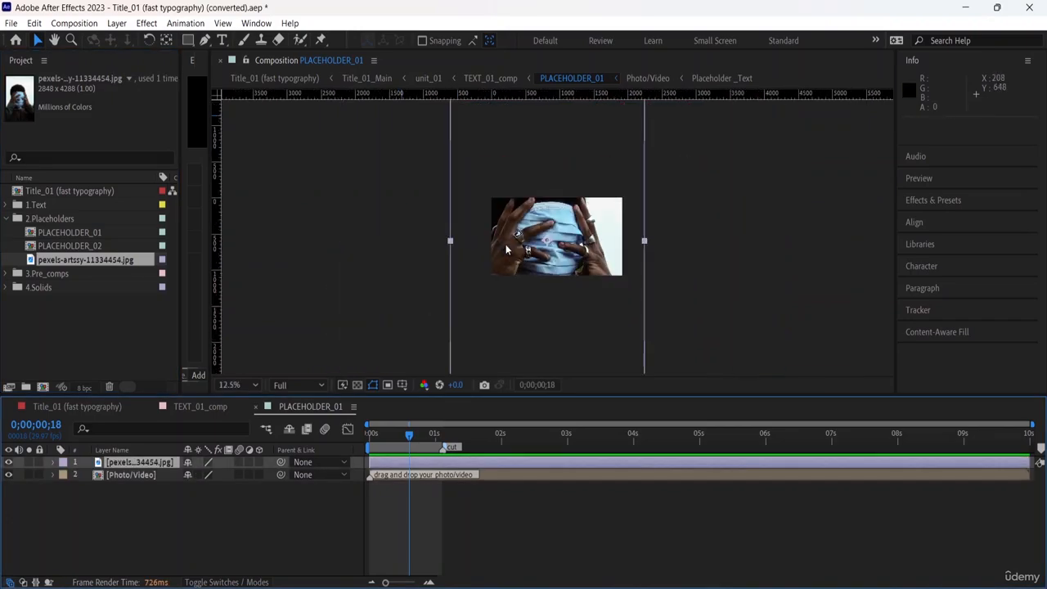
{"action": "scroll", "coordinate": [491, 204], "scroll_direction": "down", "scroll_amount": 1}
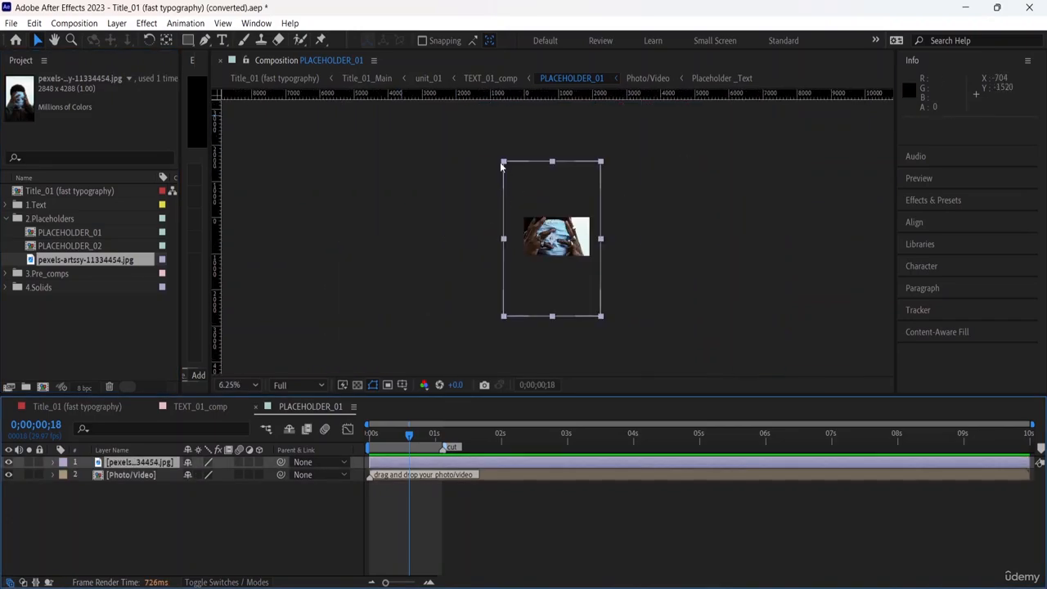
Return to the Title_01 (fast typography) composition and play it from the start to check the replaced placeholder image
{"action": "key", "text": "period"}
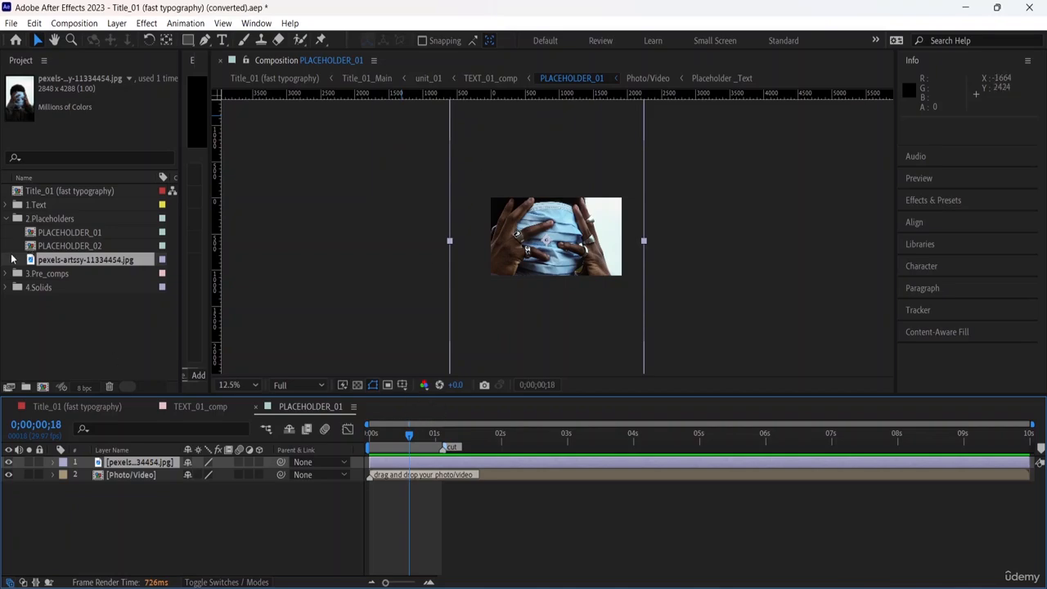
{"action": "left_click", "coordinate": [272, 62]}
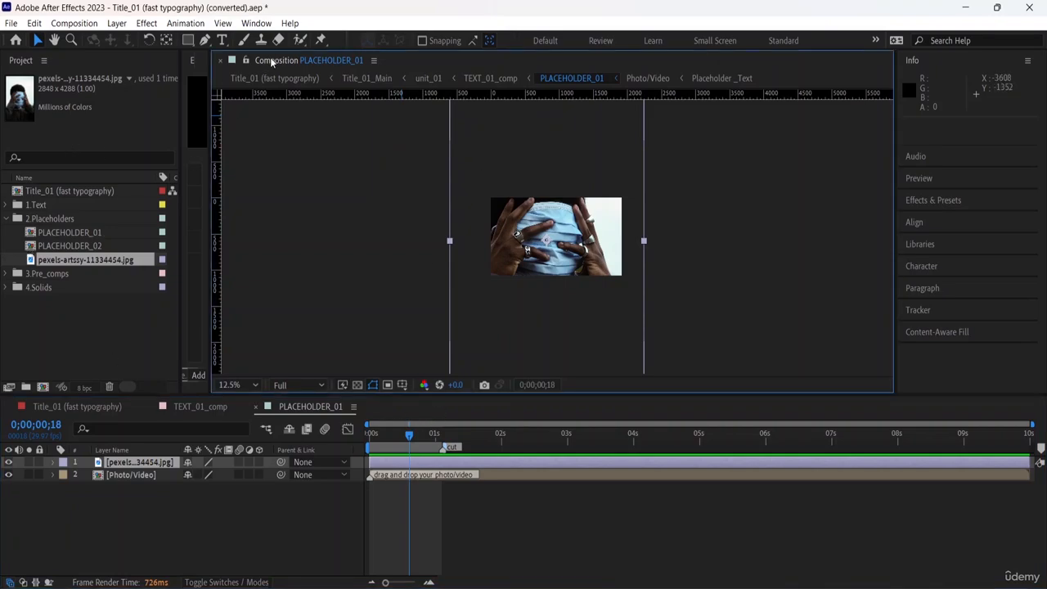
{"action": "left_click", "coordinate": [58, 409]}
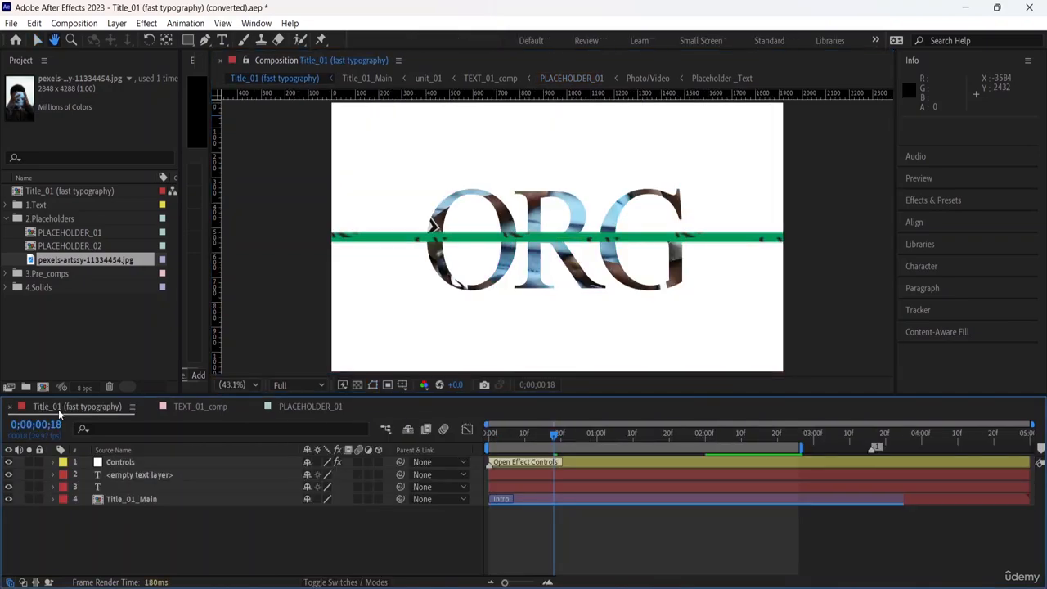
{"action": "key", "text": "space"}
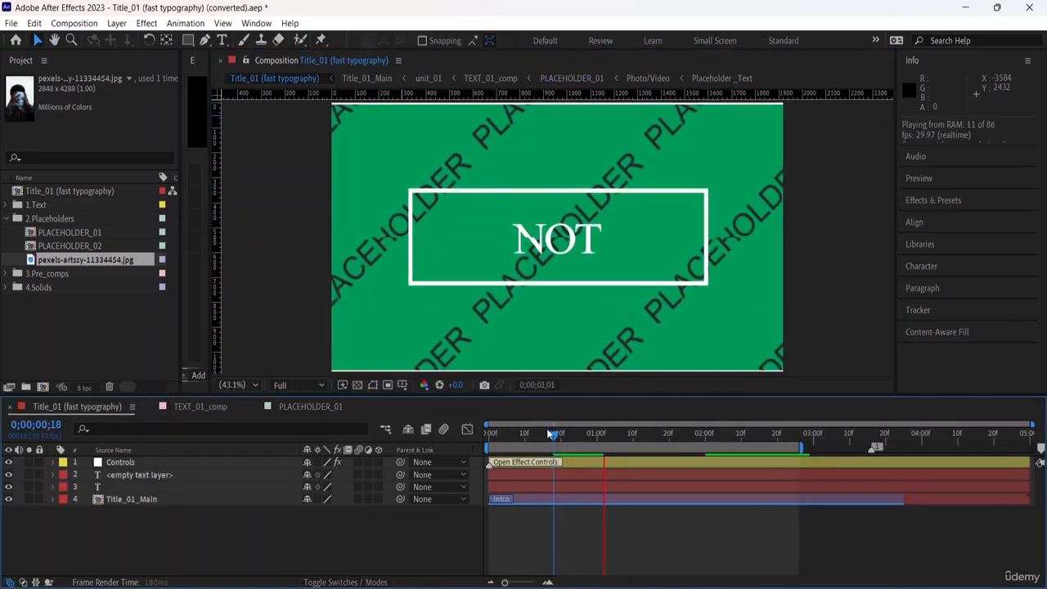
{"action": "key", "text": "space"}
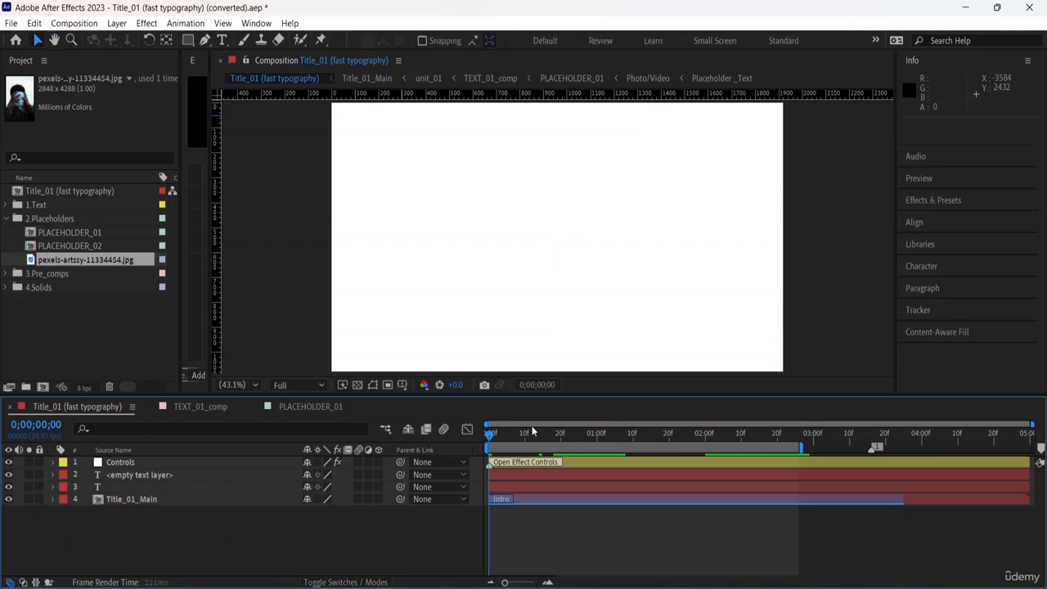
{"action": "key", "text": "space"}
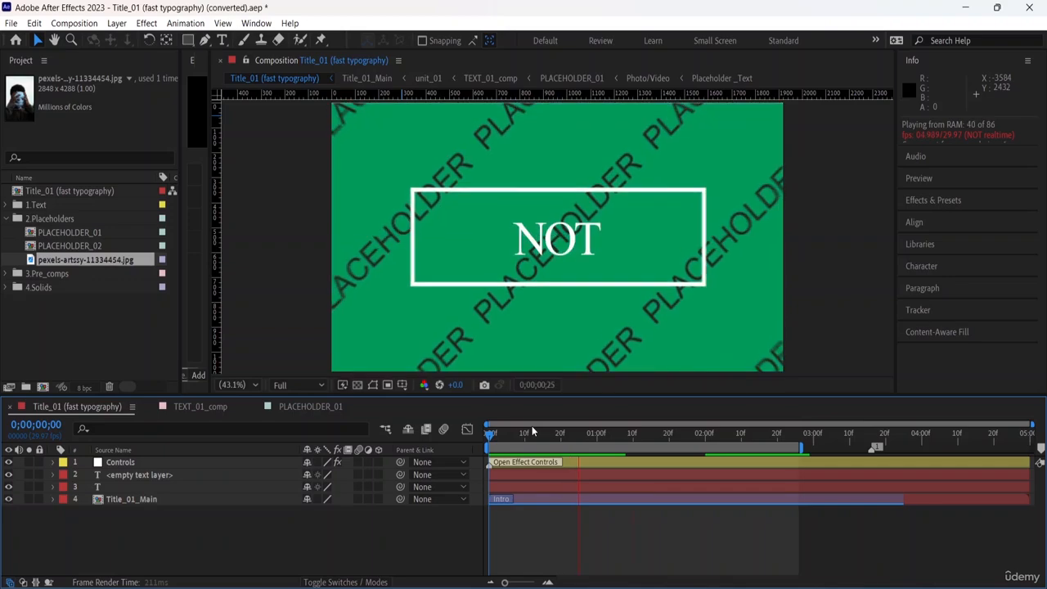
{"action": "key", "text": "space"}
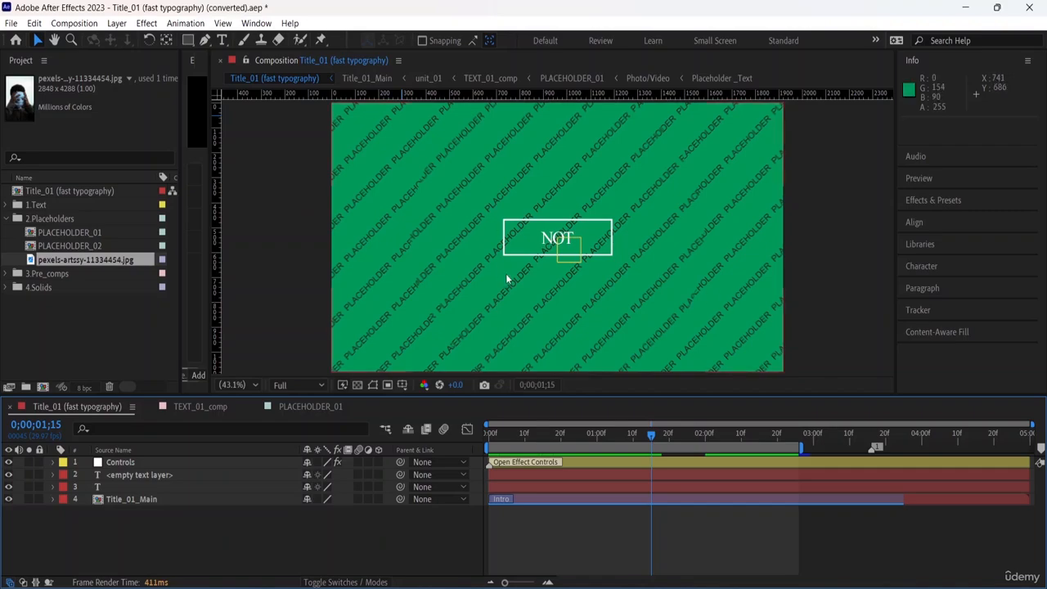
Import the image pexels-pixabay-355948.jpg into the 2.Placeholders folder
{"action": "left_click", "coordinate": [73, 247]}
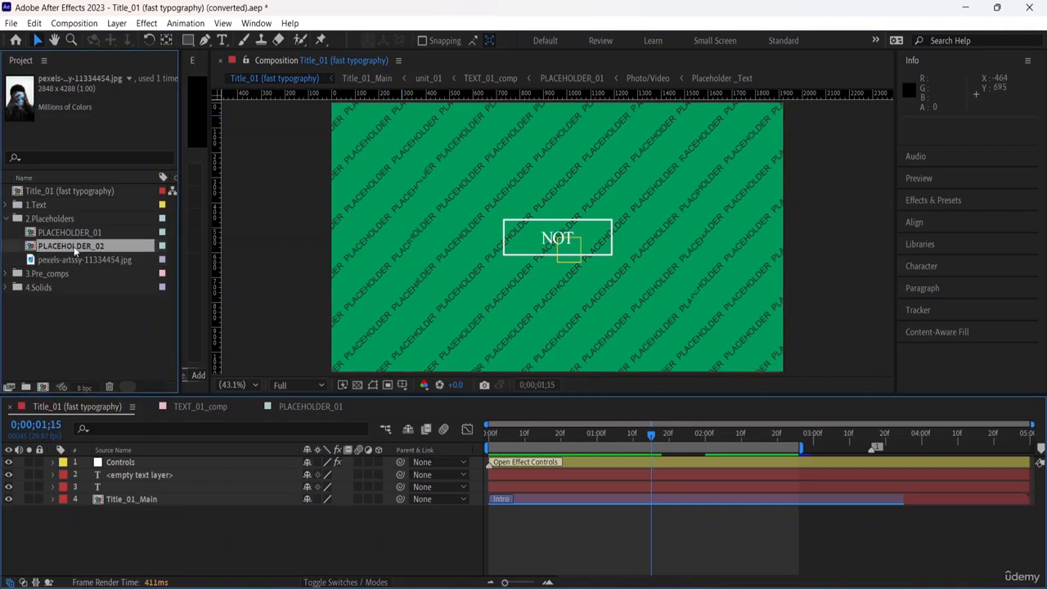
{"action": "left_click", "coordinate": [550, 261]}
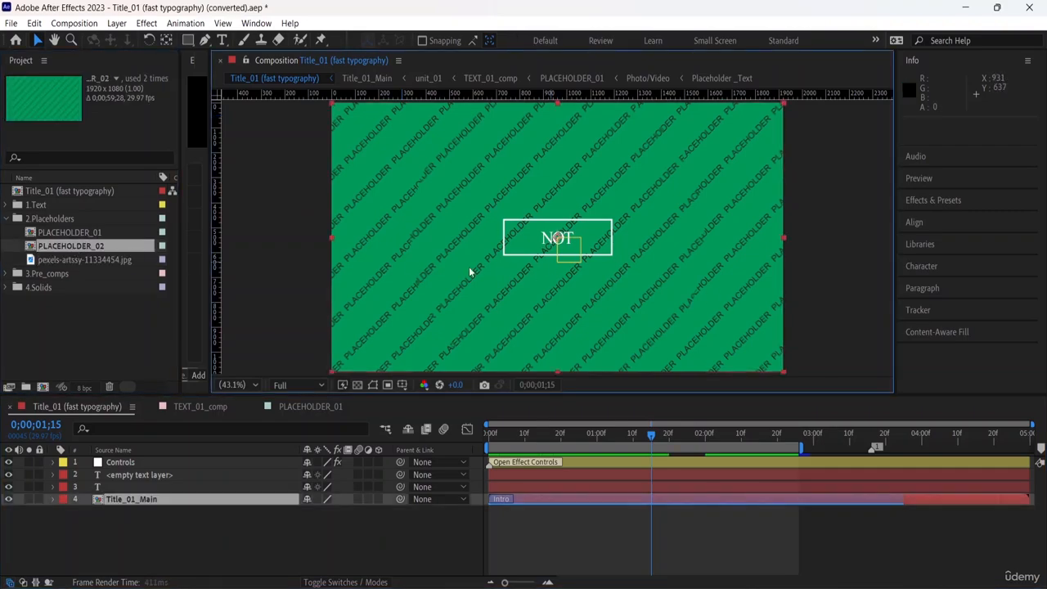
{"action": "left_click", "coordinate": [12, 23]}
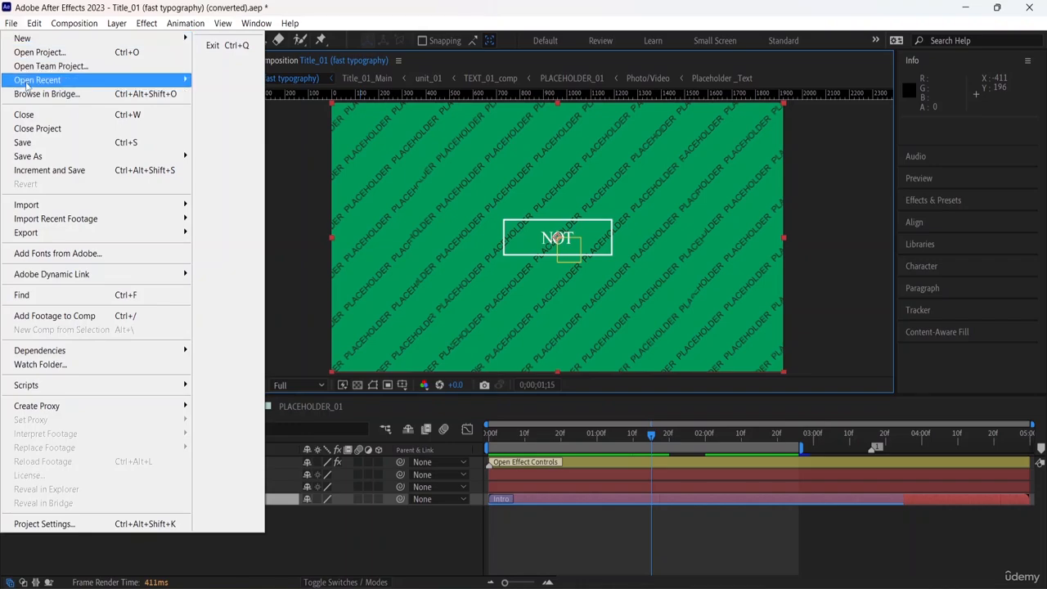
{"action": "mouse_move", "coordinate": [98, 205]}
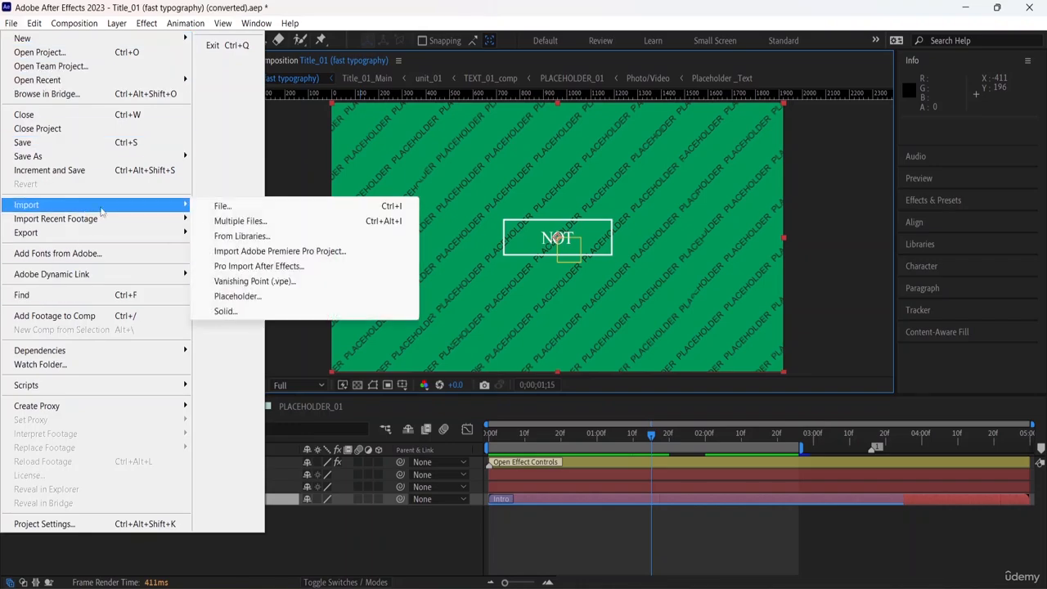
{"action": "left_click", "coordinate": [273, 211]}
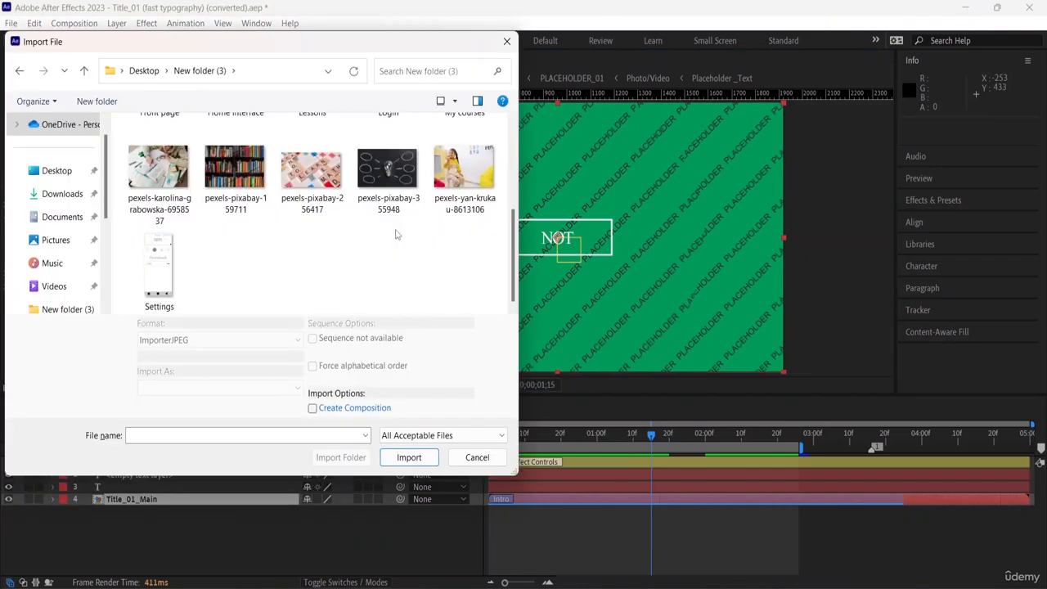
{"action": "left_click", "coordinate": [388, 168]}
{"action": "double_click", "coordinate": [387, 168]}
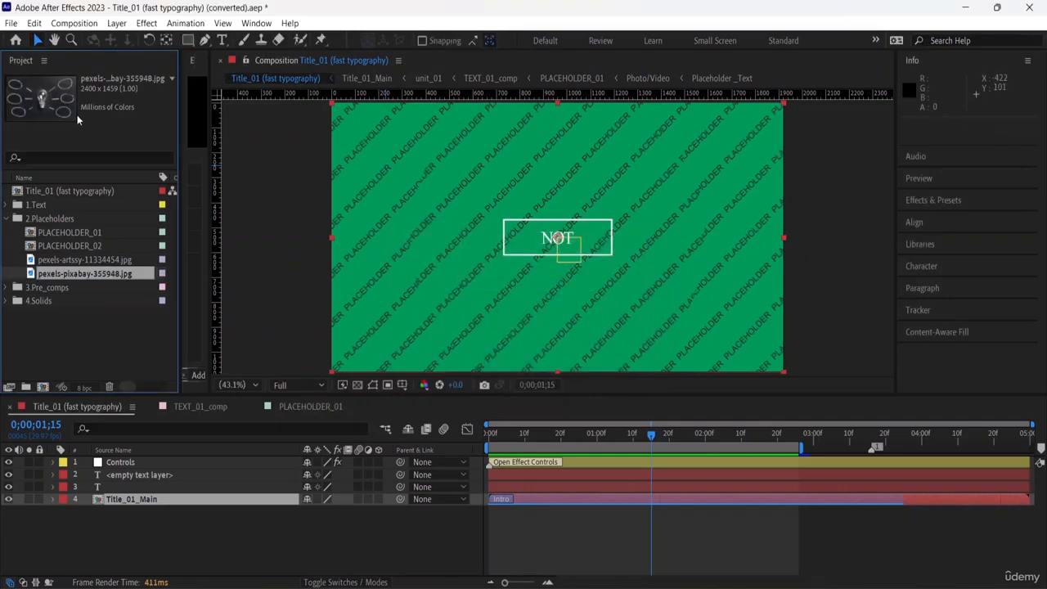
Add pexels-pixabay-355948.jpg to the Title_01 (fast typography) composition and place its layer beneath Title_01_Main
{"action": "left_click_drag", "start_coordinate": [72, 111], "coordinate": [553, 240]}
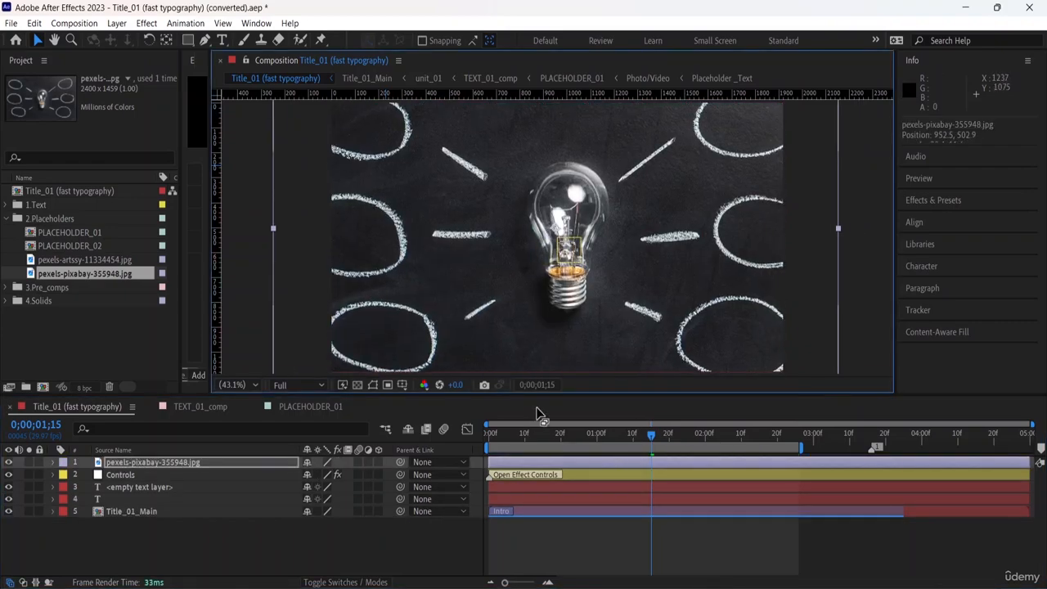
{"action": "left_click", "coordinate": [593, 467]}
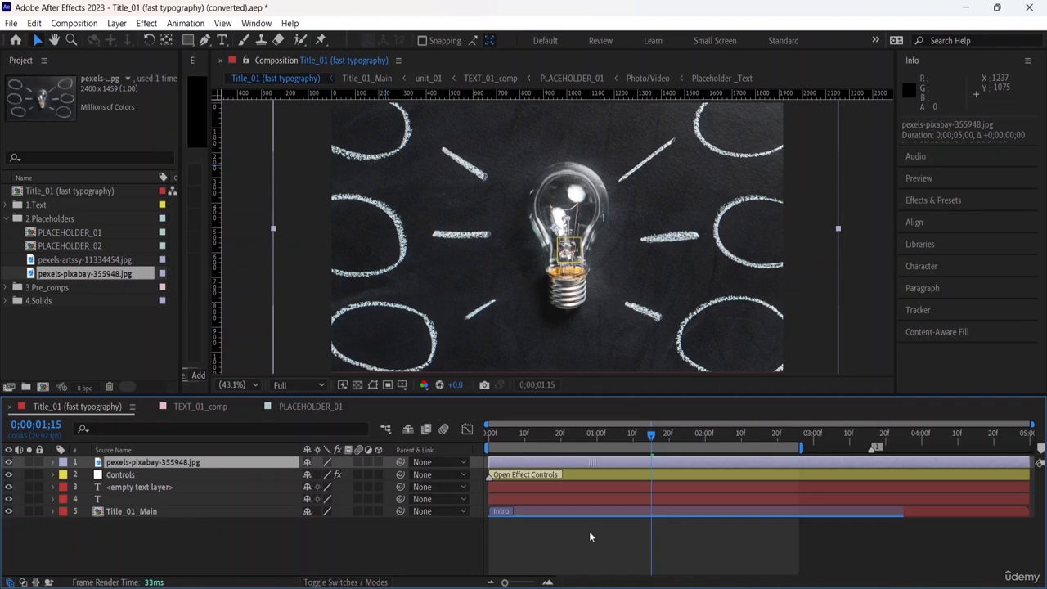
{"action": "left_click_drag", "start_coordinate": [211, 467], "coordinate": [162, 473]}
{"action": "left_click_drag", "start_coordinate": [141, 511], "coordinate": [150, 496]}
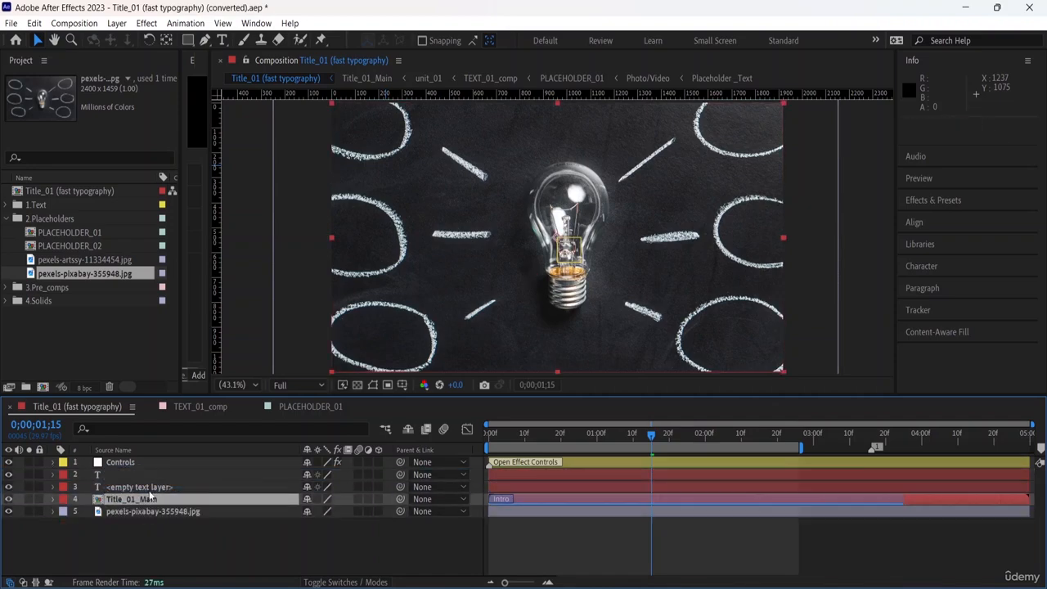
{"action": "right_click", "coordinate": [149, 499]}
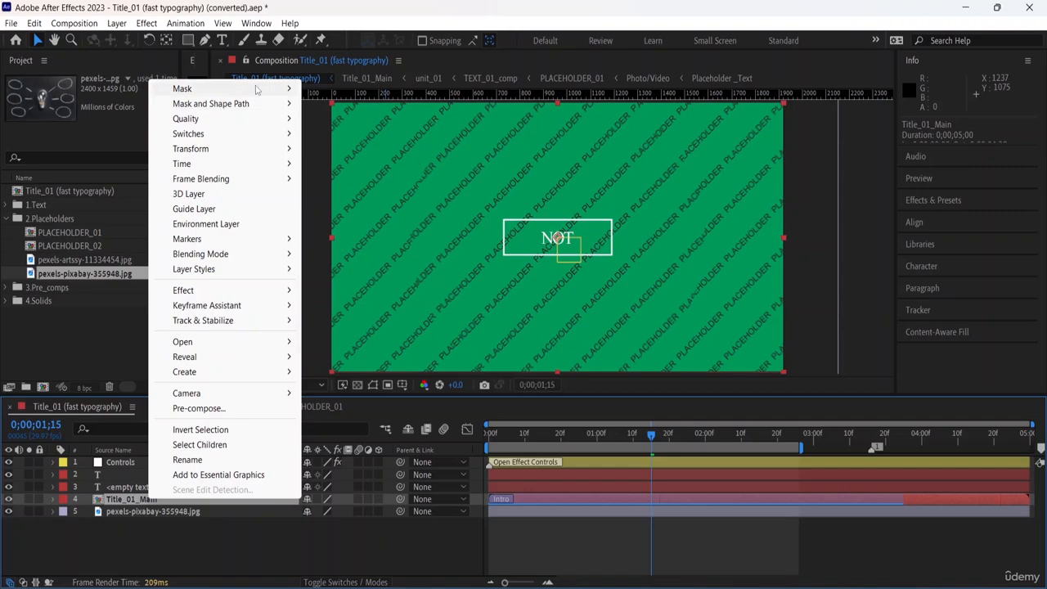
{"action": "mouse_move", "coordinate": [269, 107]}
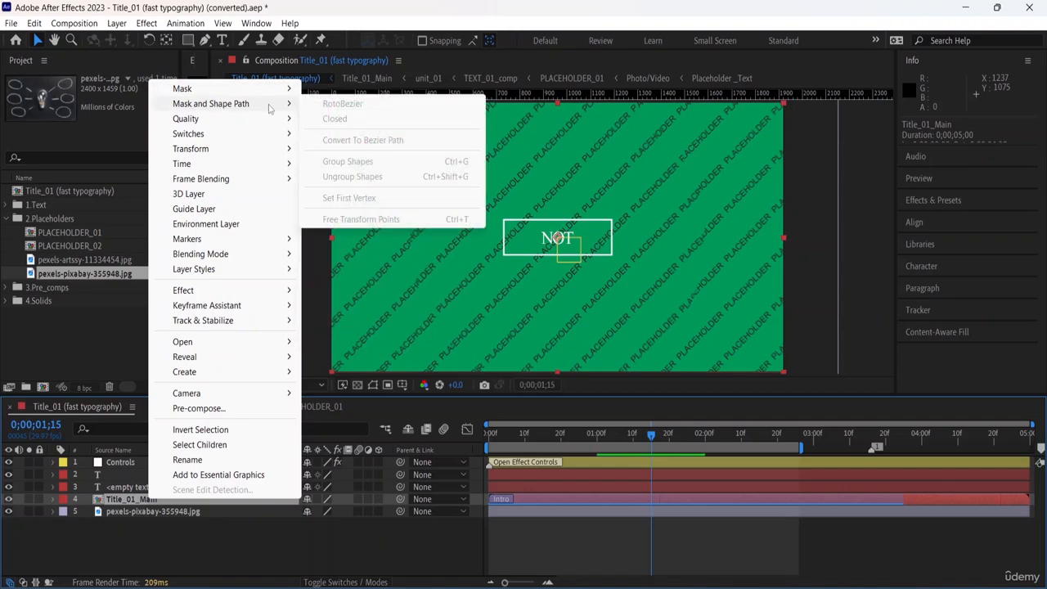
{"action": "left_click", "coordinate": [317, 87]}
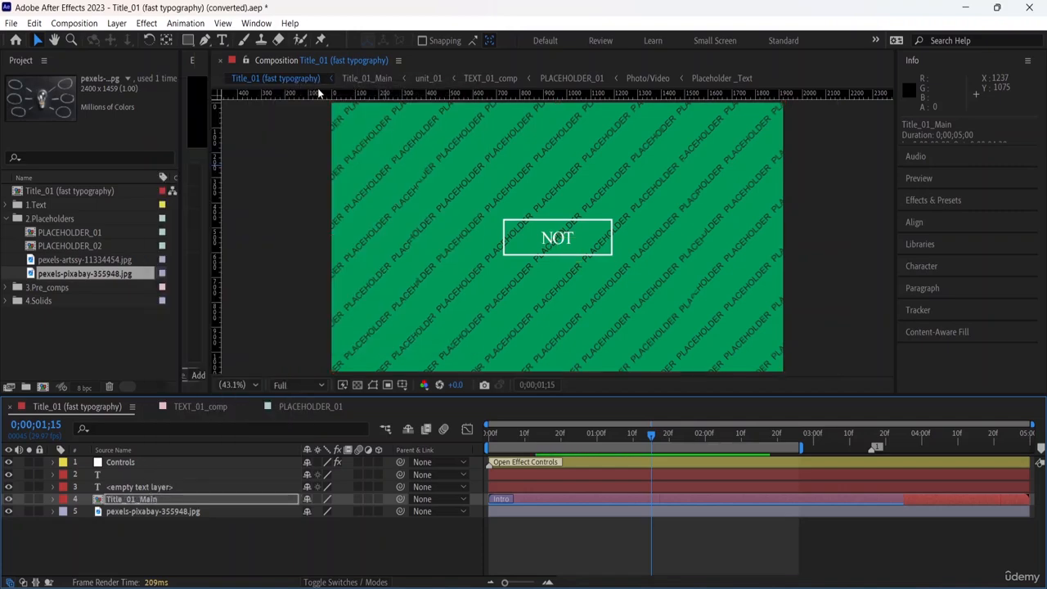
Move the pexels-pixabay-355948.jpg layer above Title_01_Main, and the empty text layer directly below Controls
{"action": "left_click", "coordinate": [158, 511]}
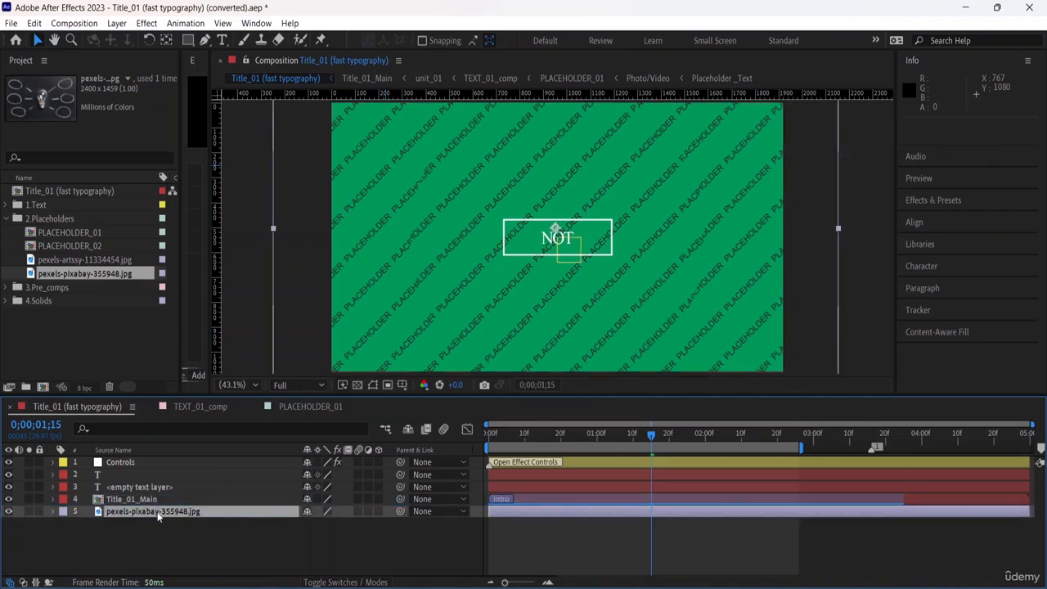
{"action": "key", "text": "ctrl+bracketright"}
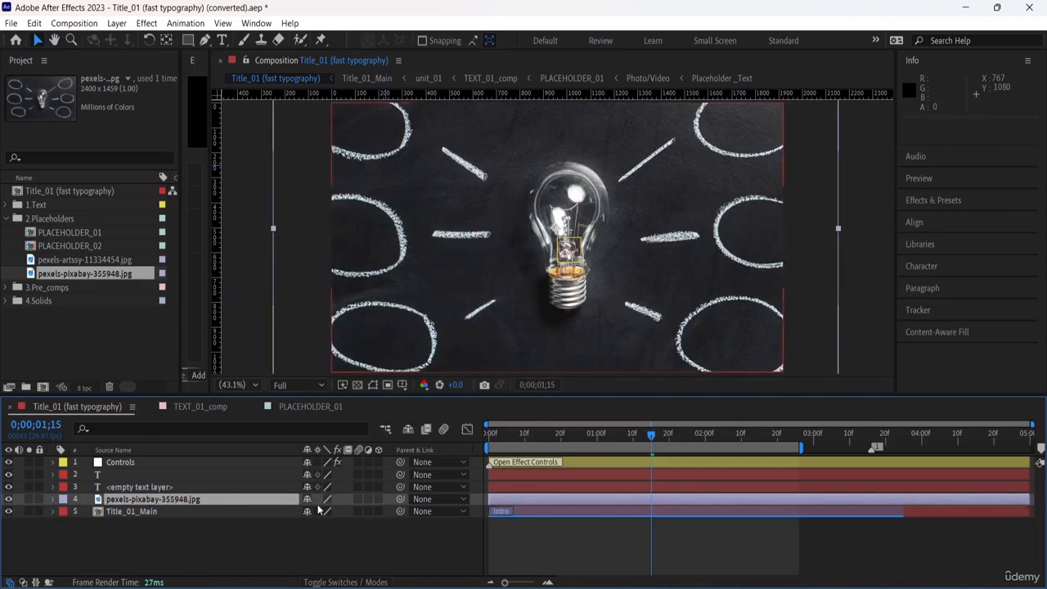
{"action": "left_click", "coordinate": [144, 488]}
{"action": "key", "text": "ctrl+bracketright"}
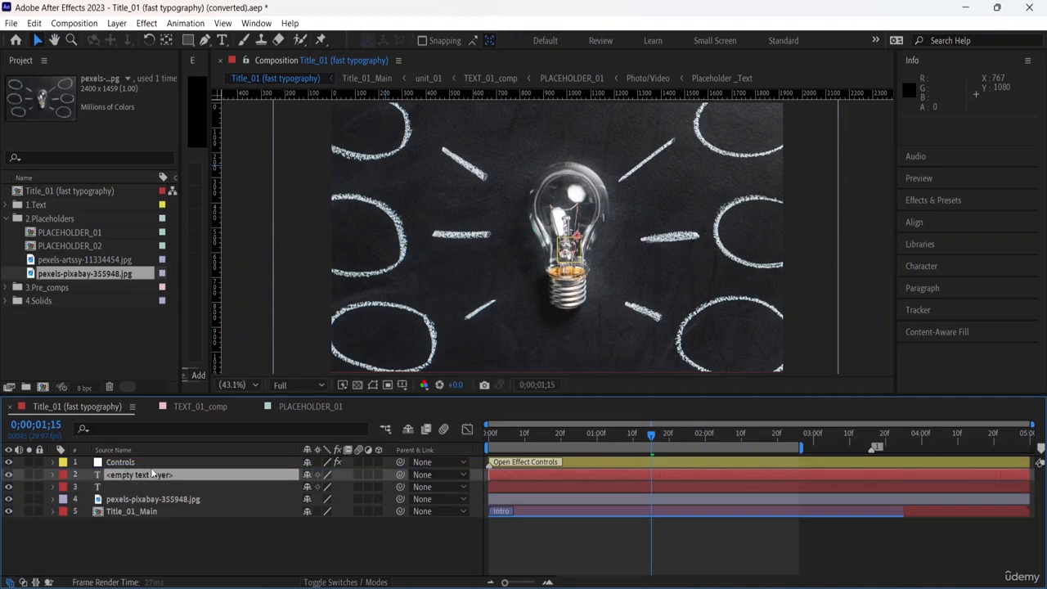
Set the current time to 0;00;00;00 and close the TEXT_01_comp and PLACEHOLDER_01 timelines
{"action": "double_click", "coordinate": [69, 408]}
{"action": "double_click", "coordinate": [85, 63]}
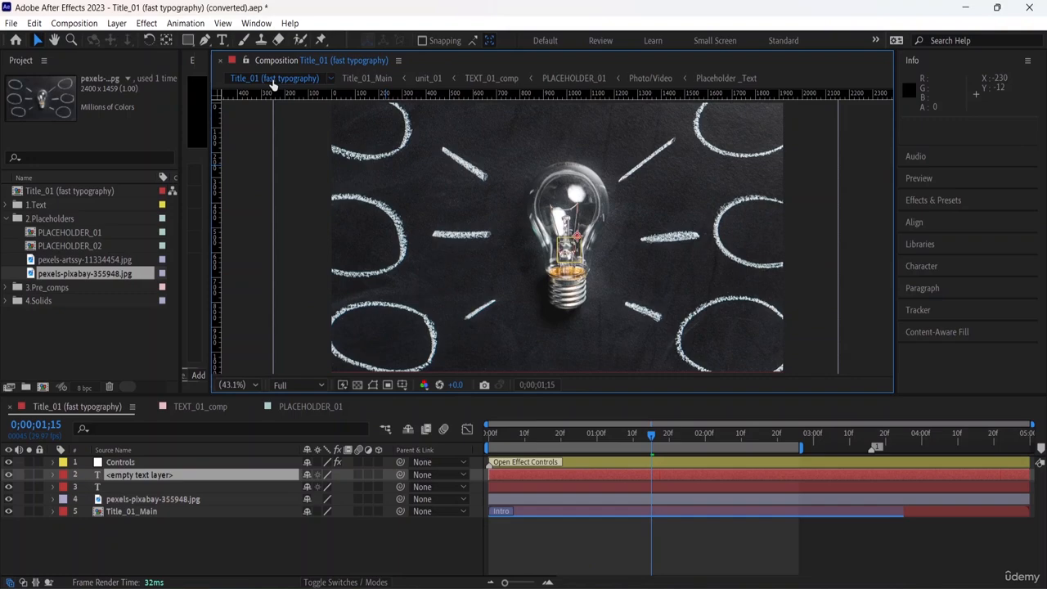
{"action": "left_click_drag", "start_coordinate": [652, 434], "coordinate": [468, 445]}
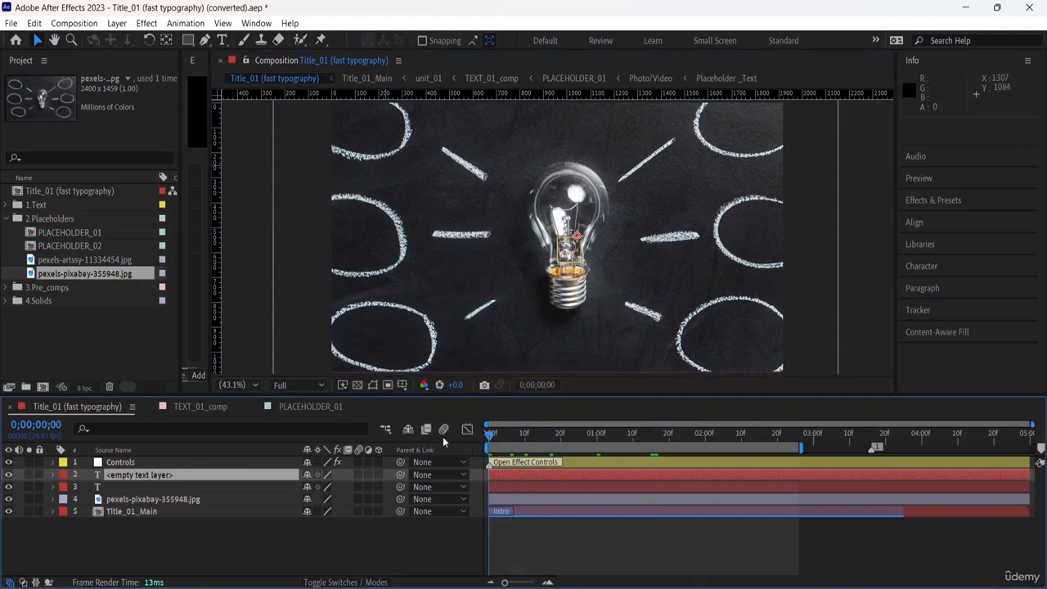
{"action": "left_click", "coordinate": [152, 407]}
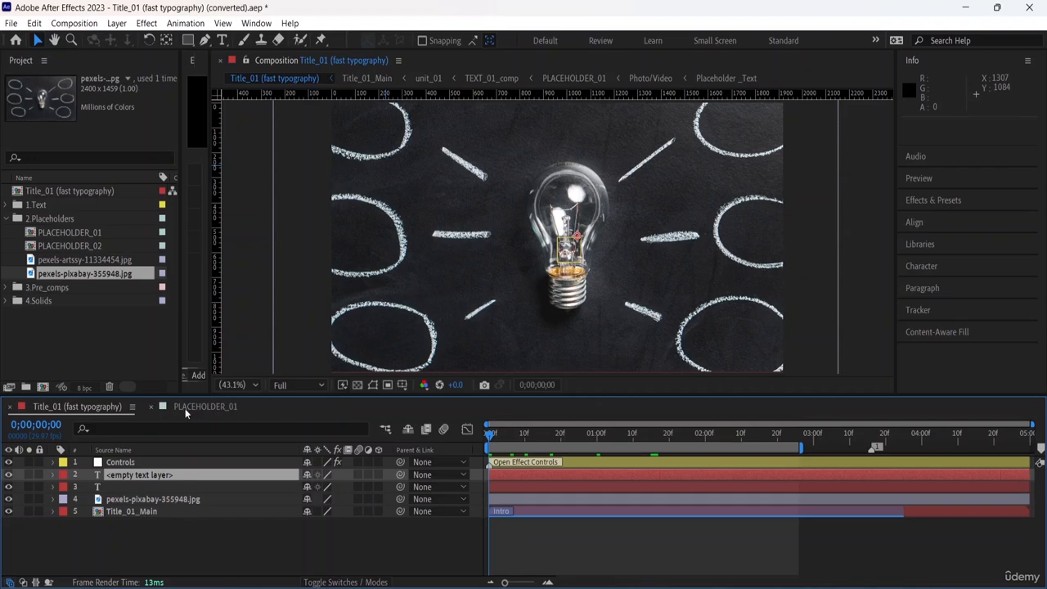
{"action": "left_click", "coordinate": [152, 407]}
Select the Title_01 (fast typography) composition in the project and preview it with the image layer above Title_01_Main
{"action": "left_click", "coordinate": [50, 207]}
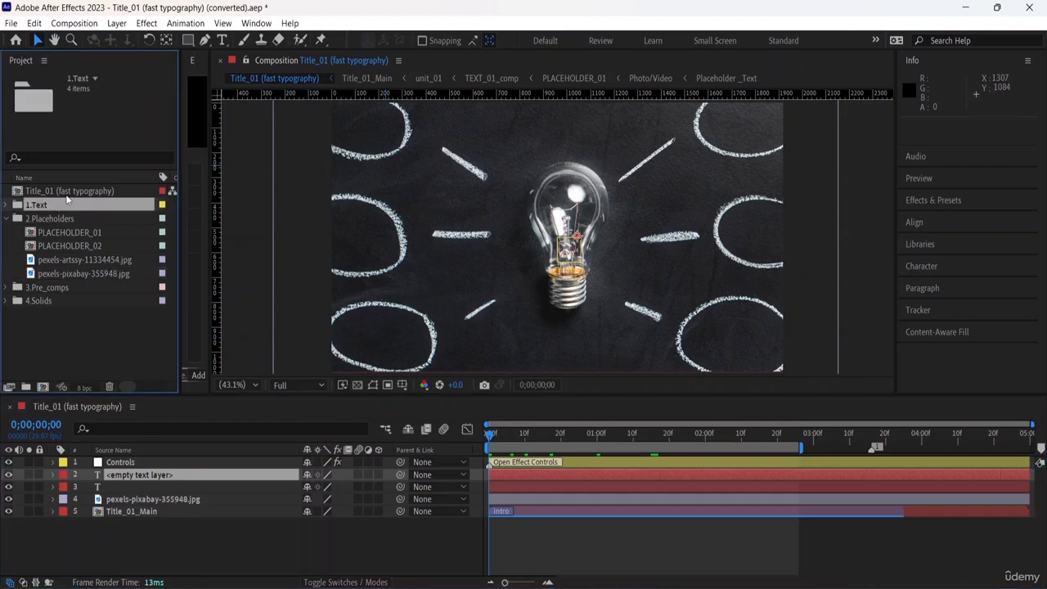
{"action": "left_click", "coordinate": [61, 196]}
{"action": "key", "text": "space"}
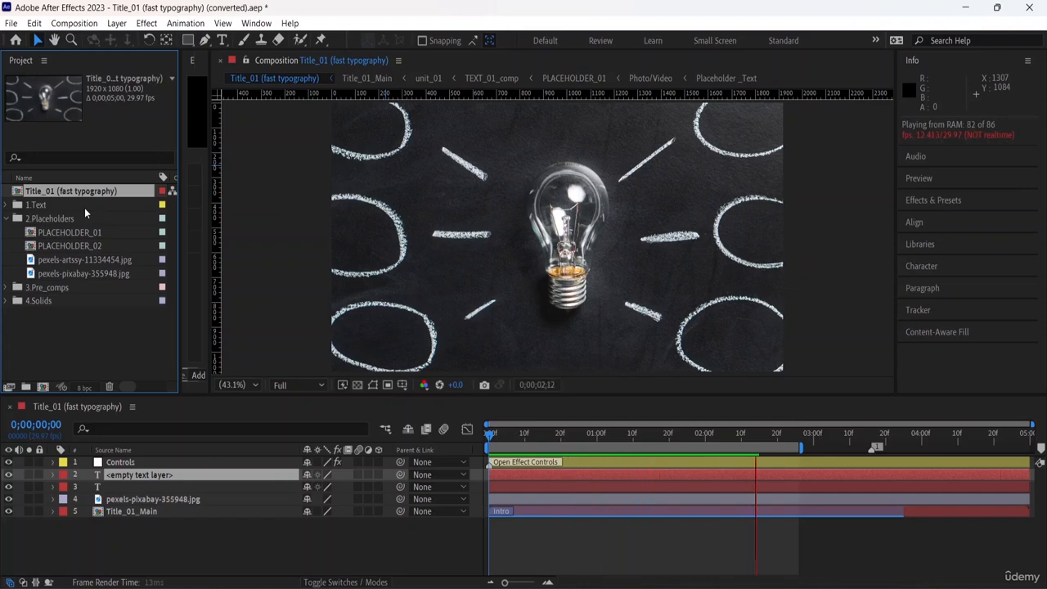
{"action": "key", "text": "space"}
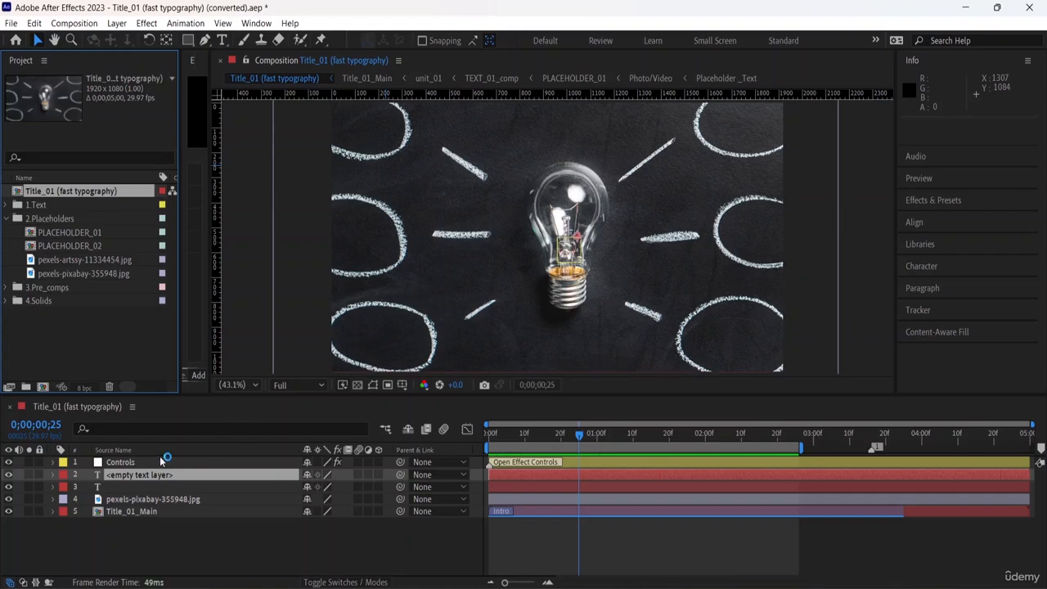
Move the pexels-pixabay-355948.jpg layer below Title_01_Main and preview the composition from the start
{"action": "left_click_drag", "start_coordinate": [158, 503], "coordinate": [151, 517]}
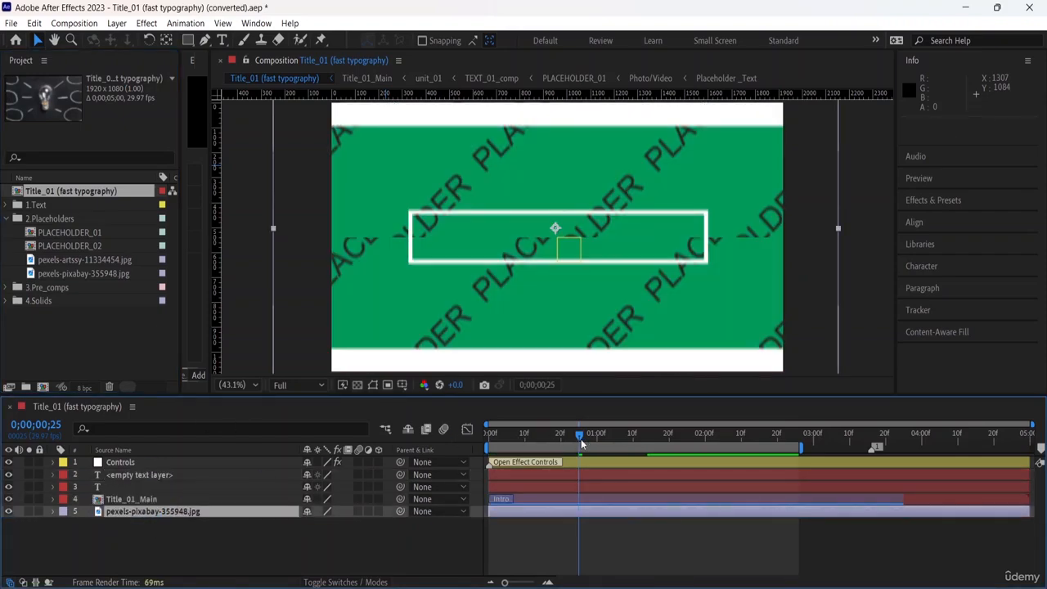
{"action": "left_click", "coordinate": [517, 434]}
{"action": "key", "text": "Home"}
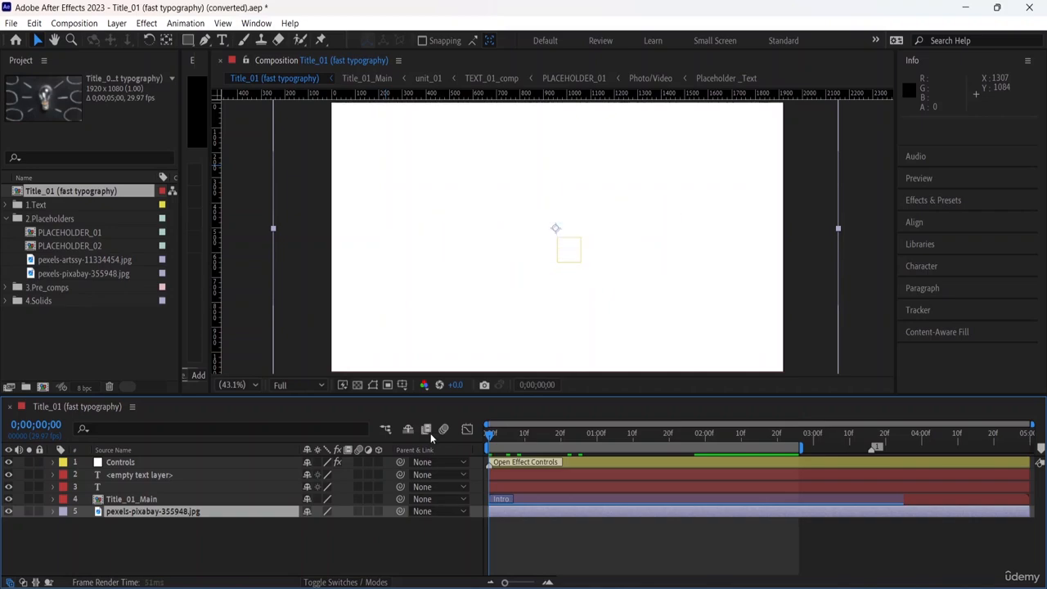
{"action": "key", "text": "space"}
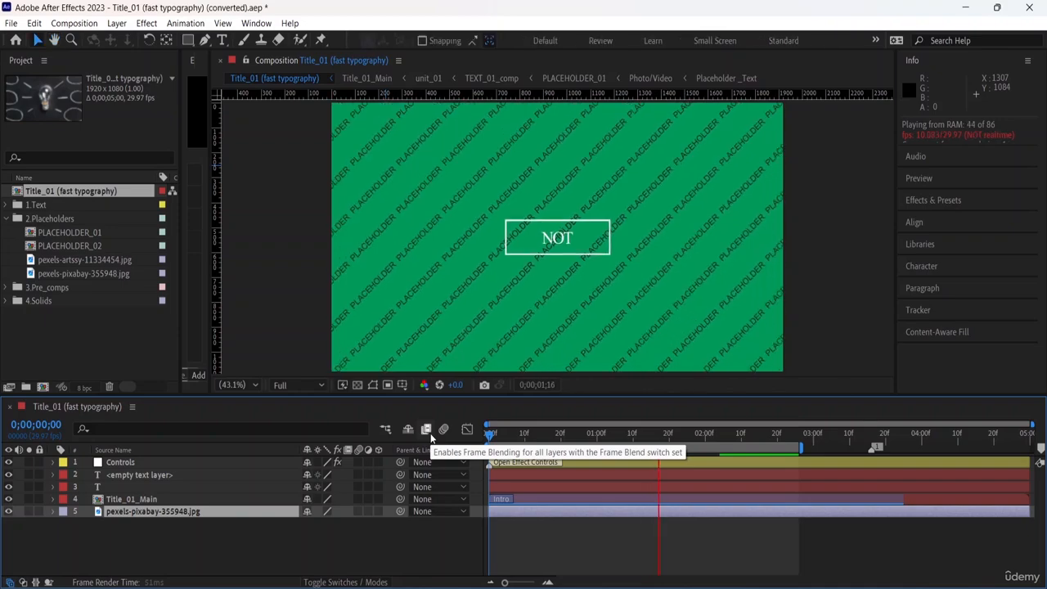
{"action": "key", "text": "space"}
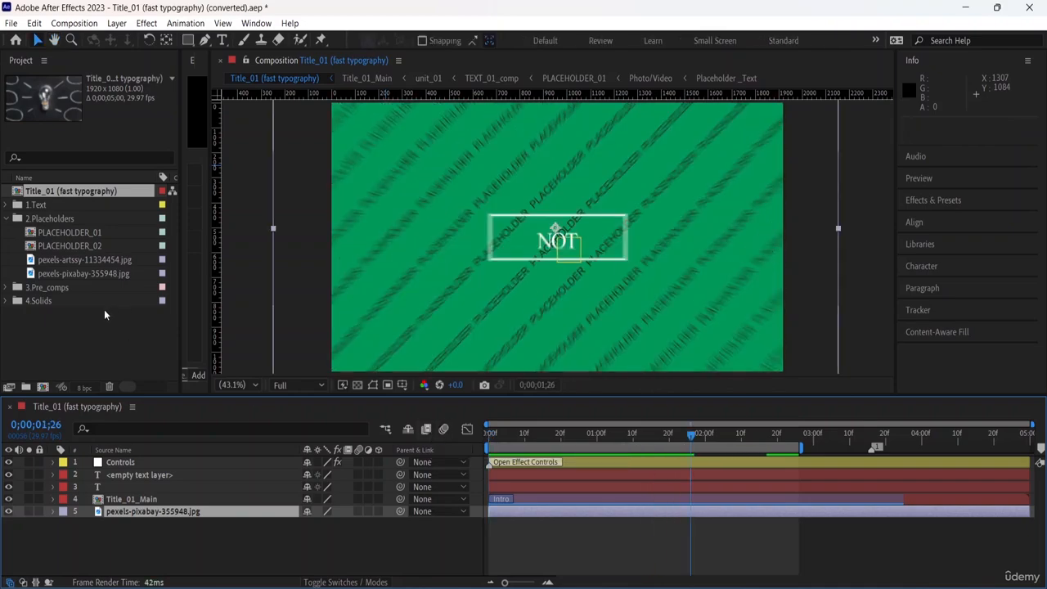
Open the PLACEHOLDER_02 composition from the 2.Placeholders folder
{"action": "left_click", "coordinate": [81, 261]}
{"action": "left_click", "coordinate": [84, 234]}
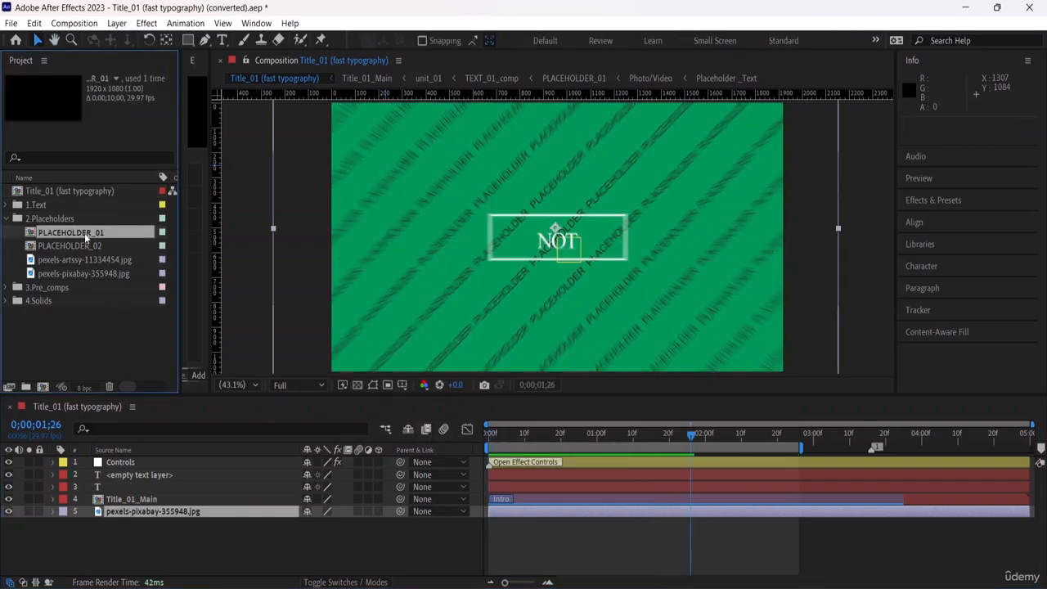
{"action": "left_click", "coordinate": [92, 250]}
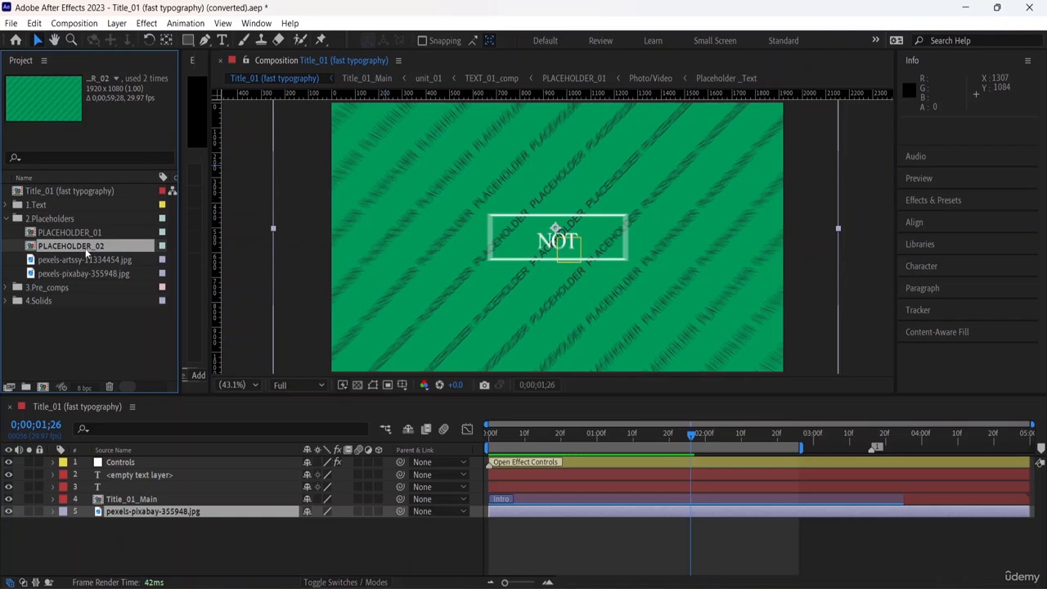
{"action": "double_click", "coordinate": [86, 250]}
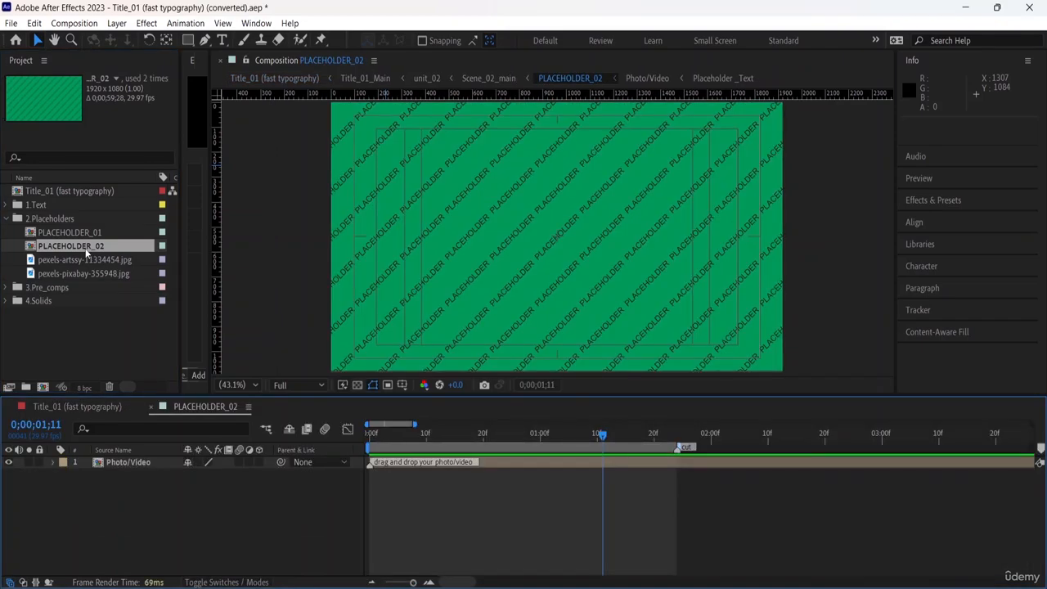
Delete the pexels-pixabay-355948.jpg footage from the project, including its use in the composition
{"action": "left_click", "coordinate": [59, 275]}
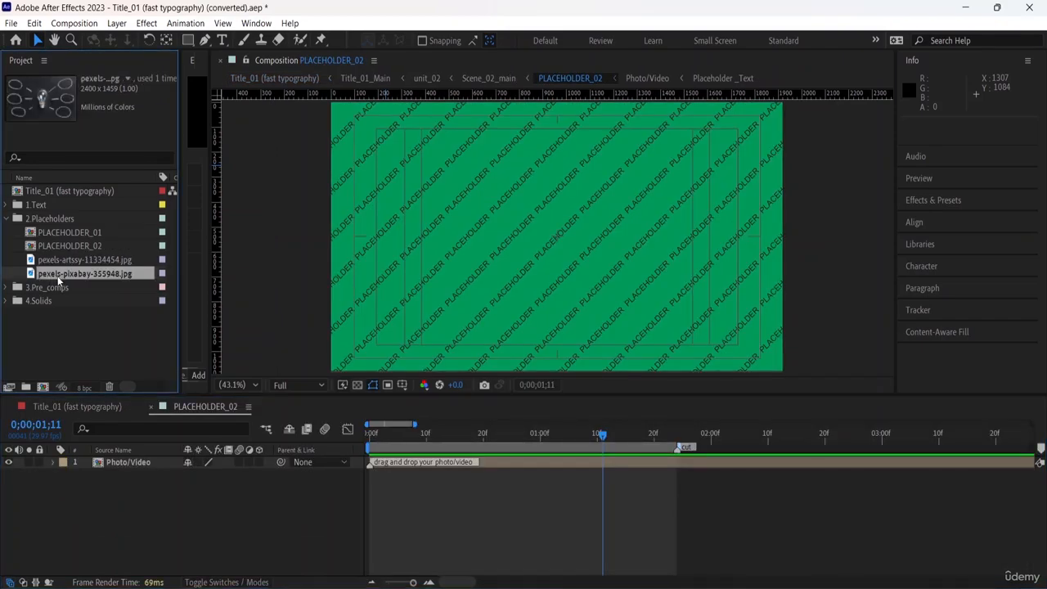
{"action": "key", "text": "Delete"}
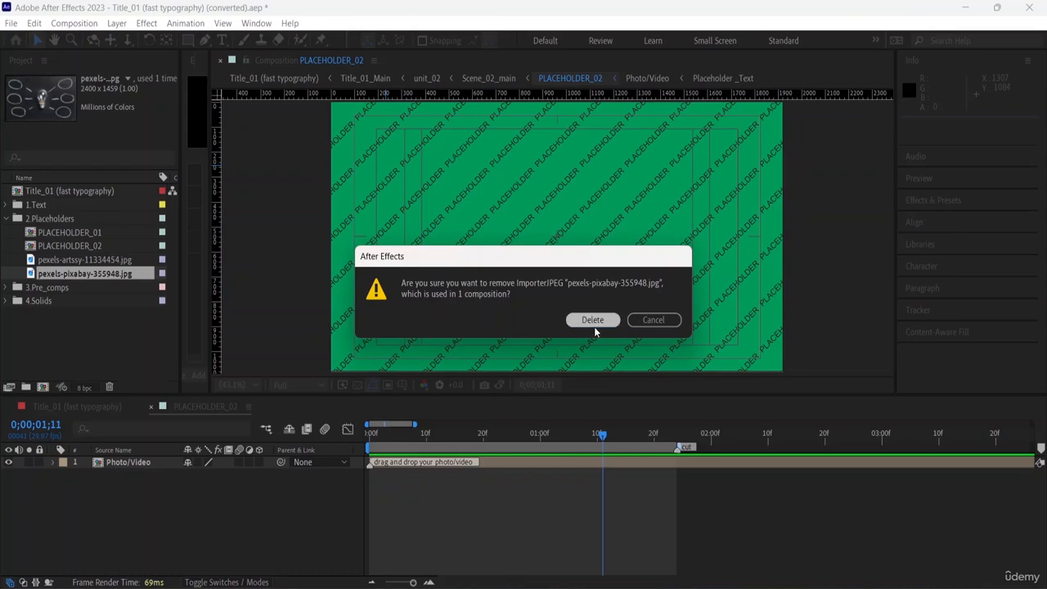
{"action": "left_click", "coordinate": [594, 323]}
Import pexels-pixabay-355948.jpg into the 2.Placeholders folder and add it to PLACEHOLDER_02 above the Photo/Video layer
{"action": "left_click", "coordinate": [96, 246]}
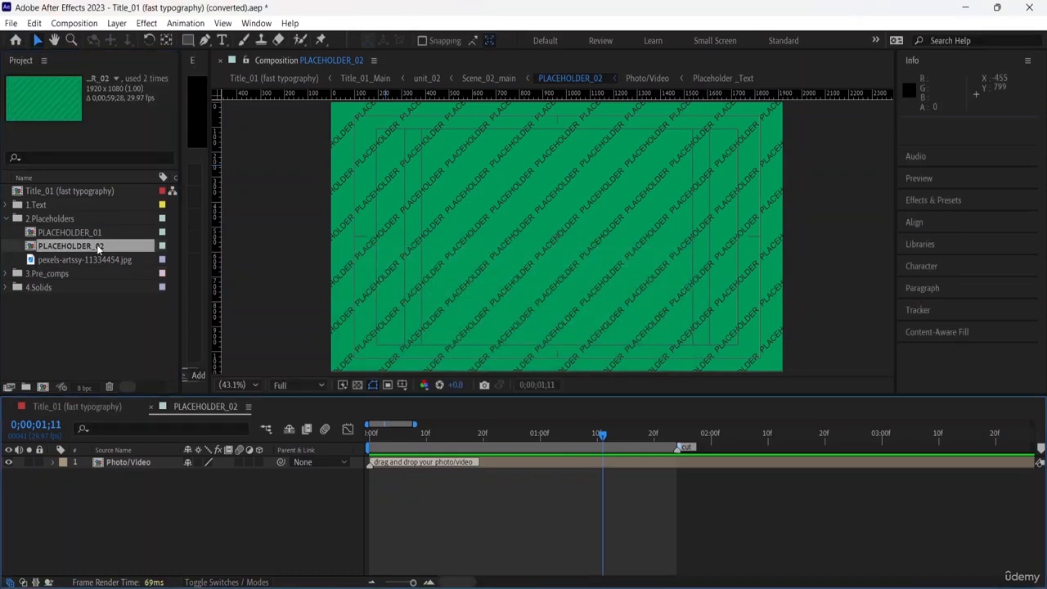
{"action": "left_click", "coordinate": [84, 233]}
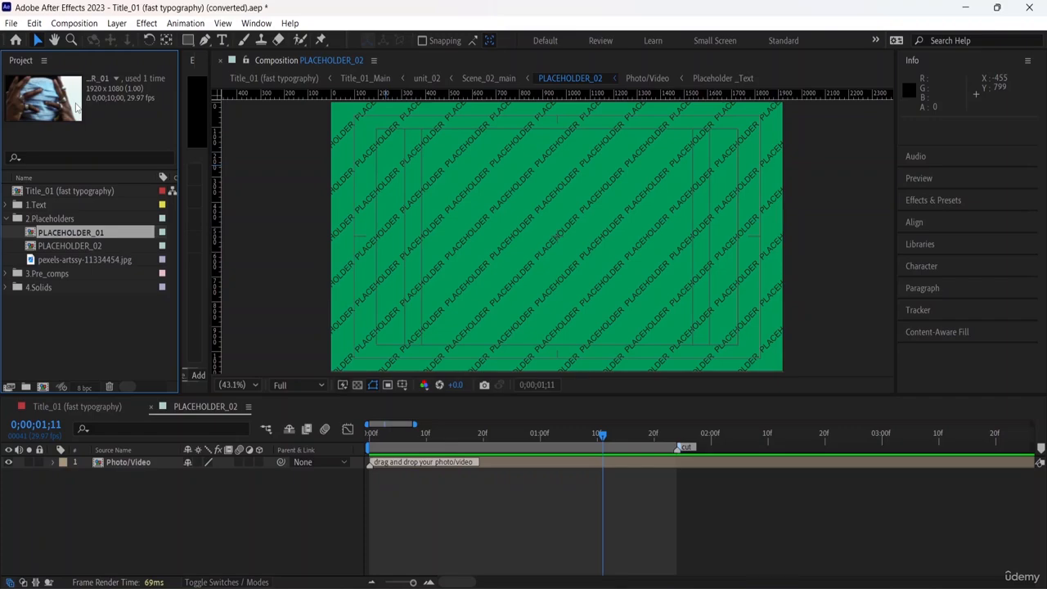
{"action": "left_click", "coordinate": [84, 246]}
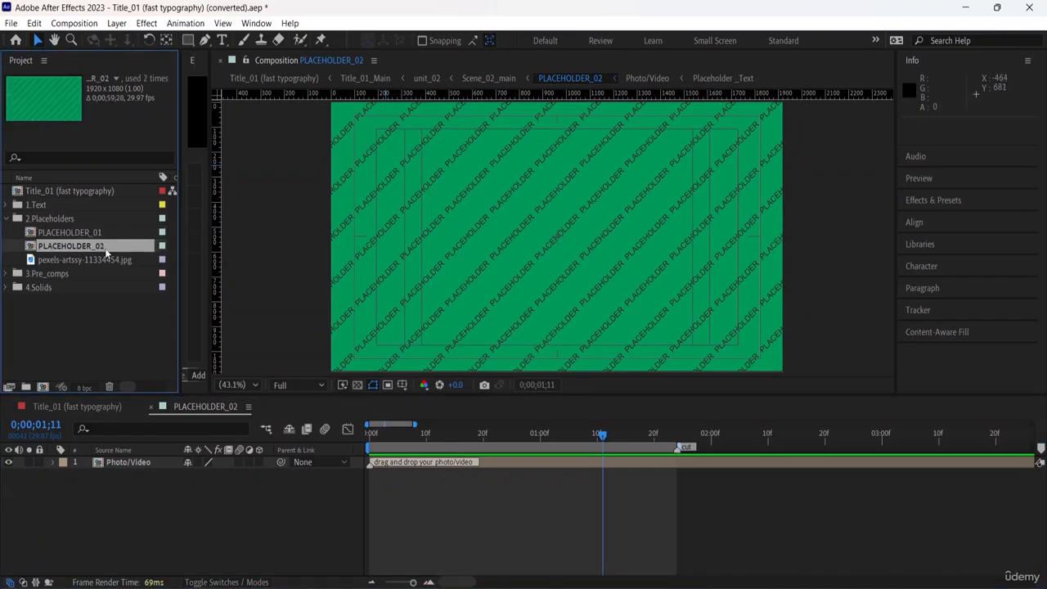
{"action": "left_click", "coordinate": [11, 22]}
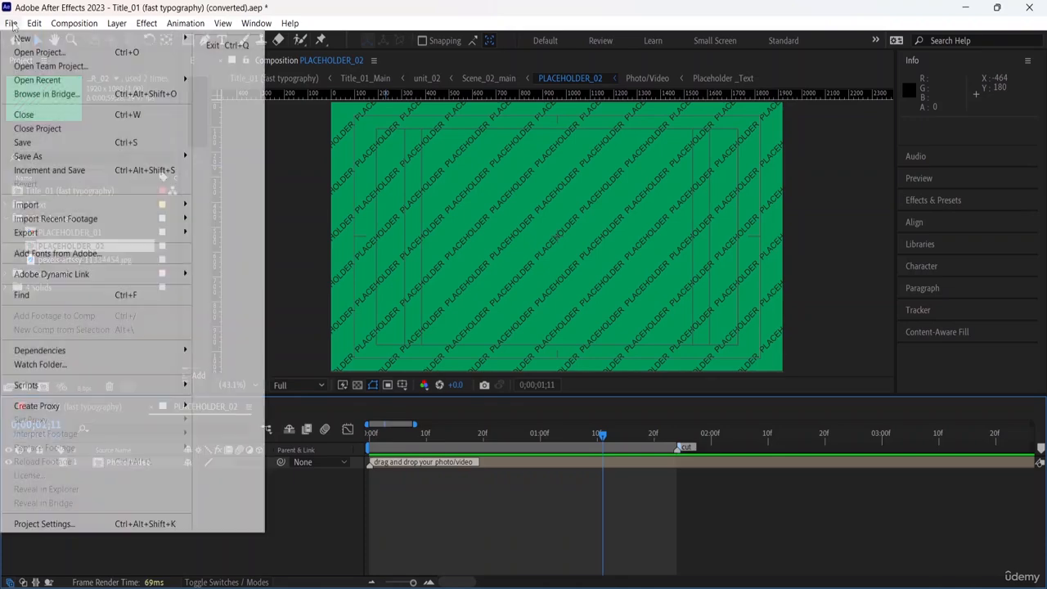
{"action": "mouse_move", "coordinate": [84, 209]}
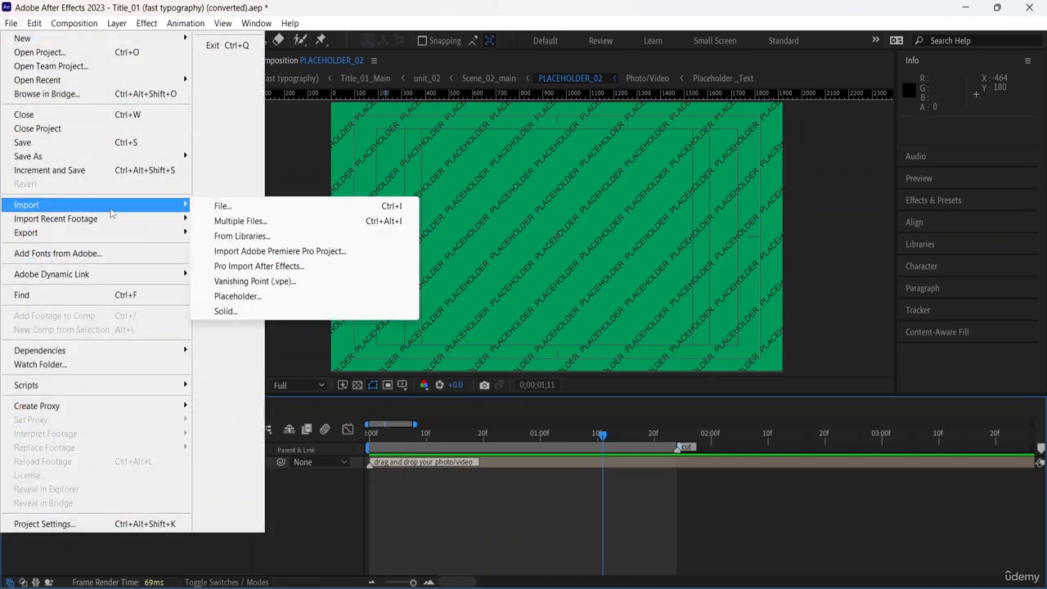
{"action": "left_click", "coordinate": [222, 204]}
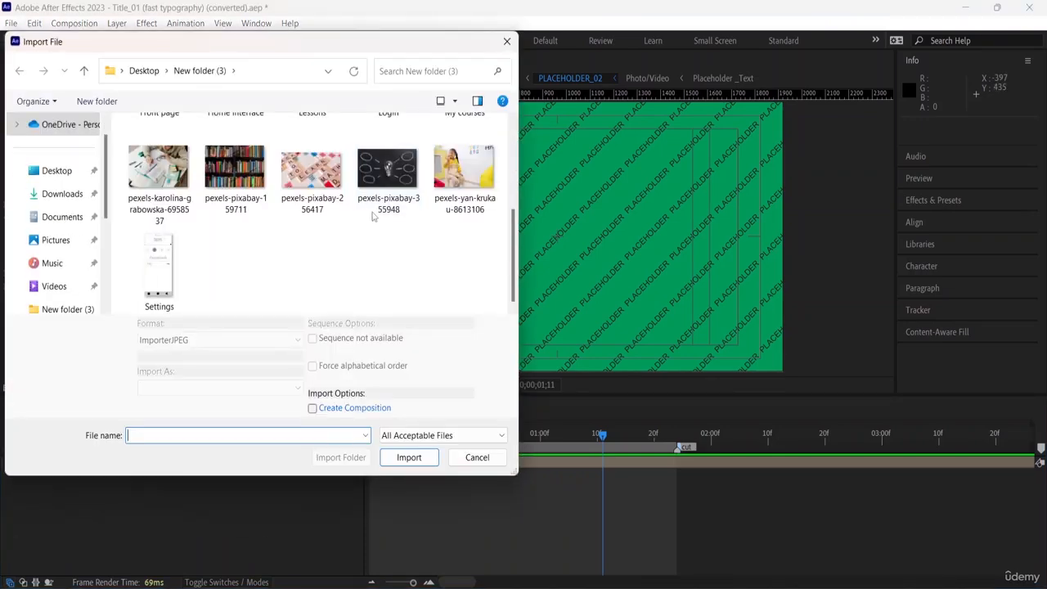
{"action": "double_click", "coordinate": [396, 191]}
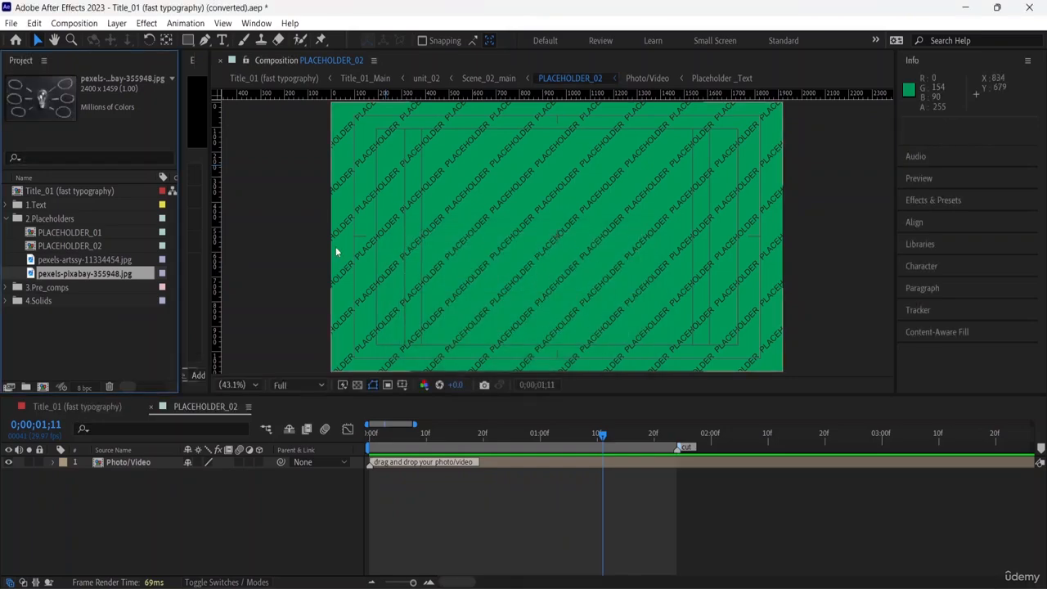
{"action": "left_click_drag", "start_coordinate": [43, 98], "coordinate": [549, 205]}
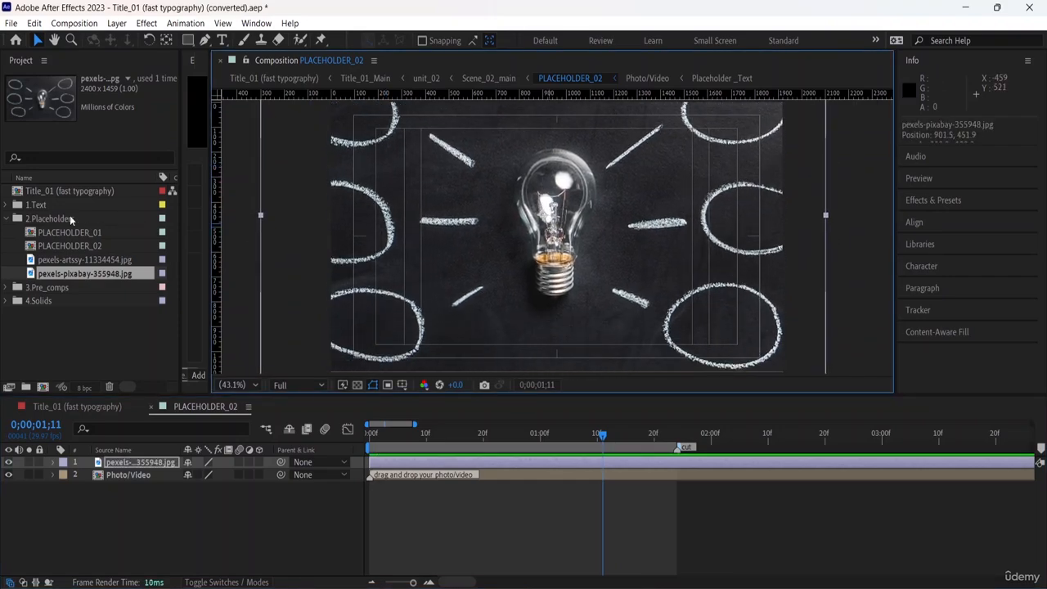
Return to the Title_01 (fast typography) composition, preview it from the start, and reset the current time to 0;00;00;00
{"action": "left_click", "coordinate": [269, 78]}
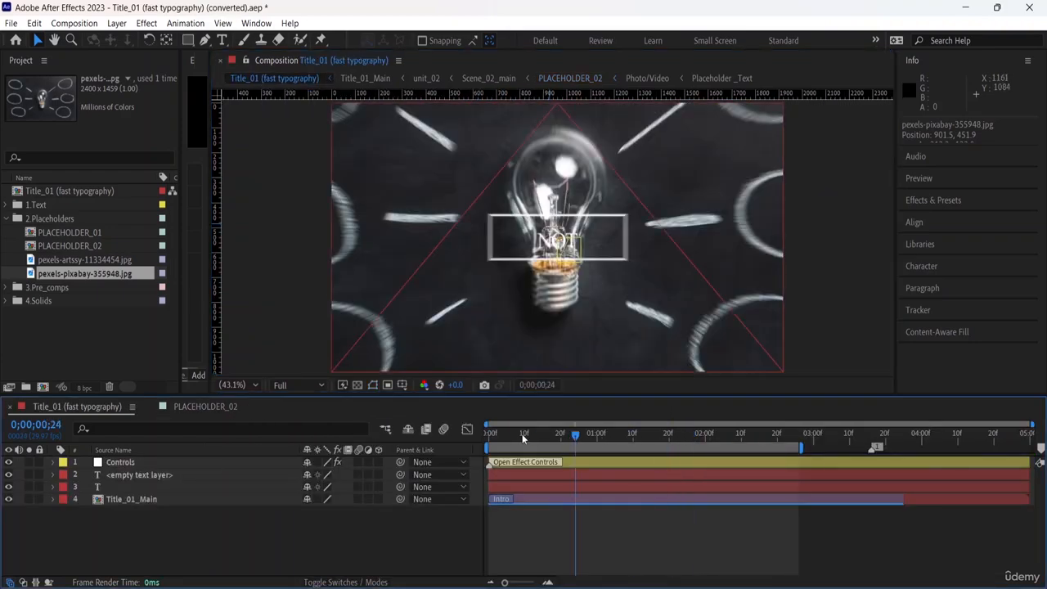
{"action": "key", "text": "Home"}
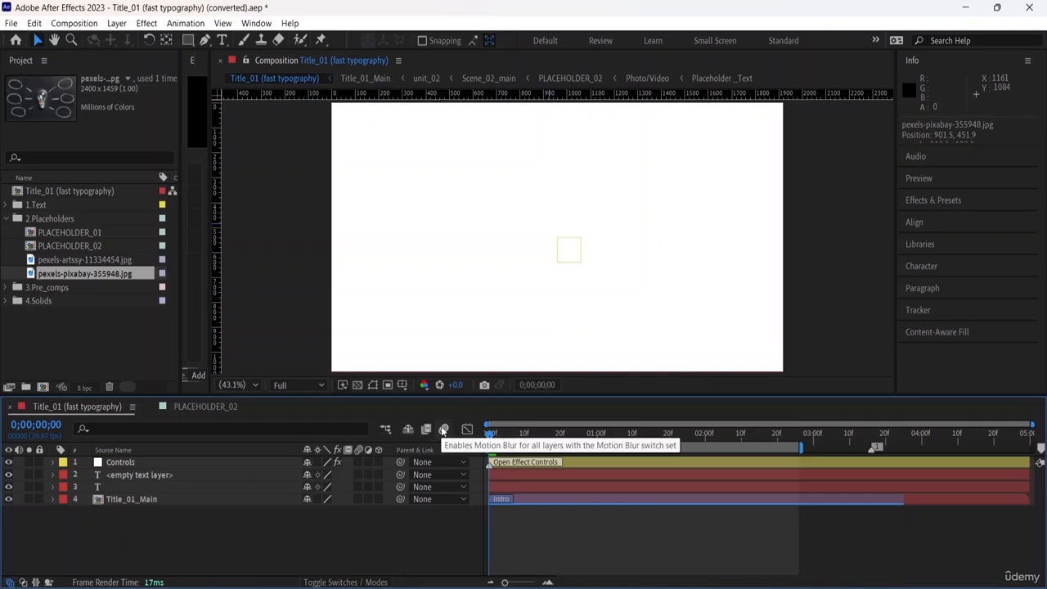
{"action": "key", "text": "space"}
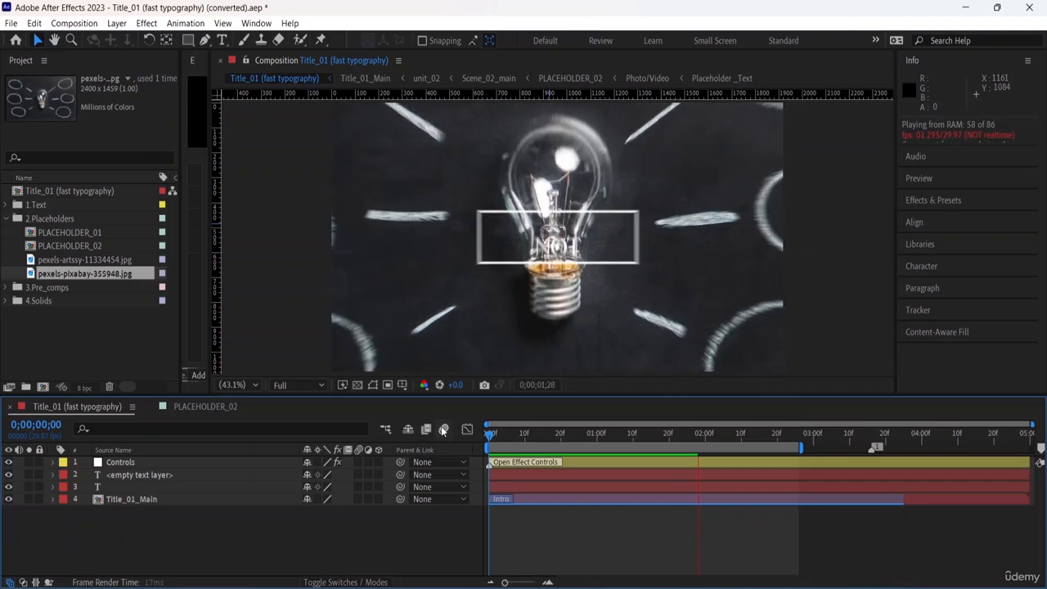
{"action": "key", "text": "space"}
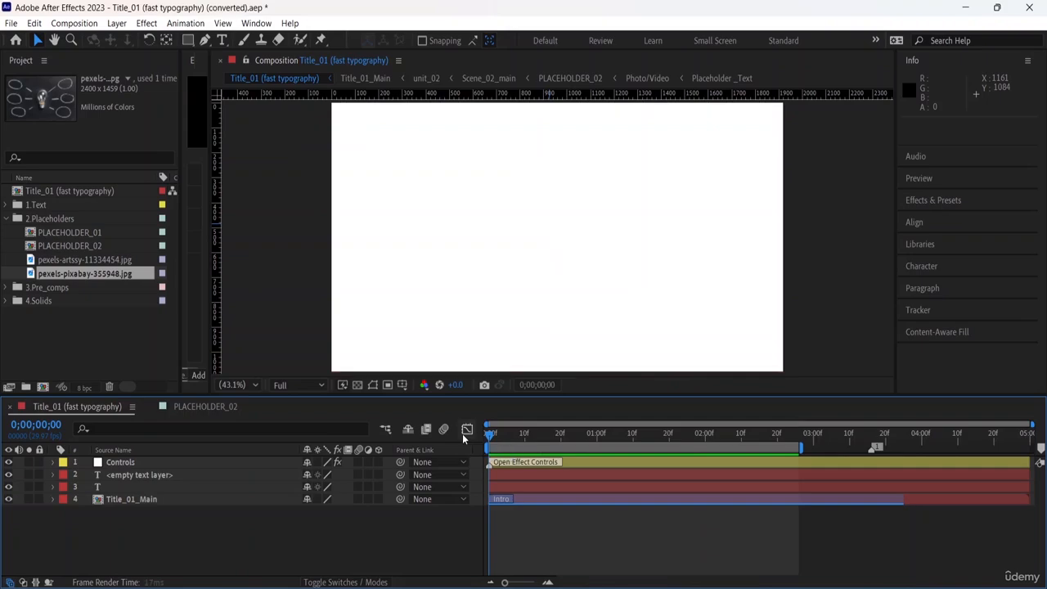
{"action": "key", "text": "space"}
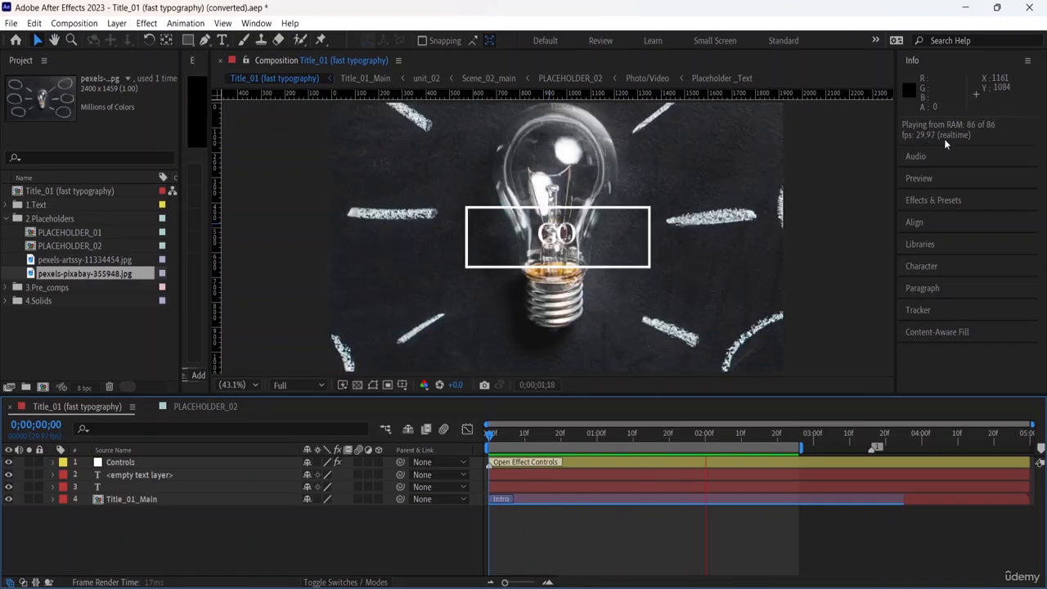
{"action": "key", "text": "space"}
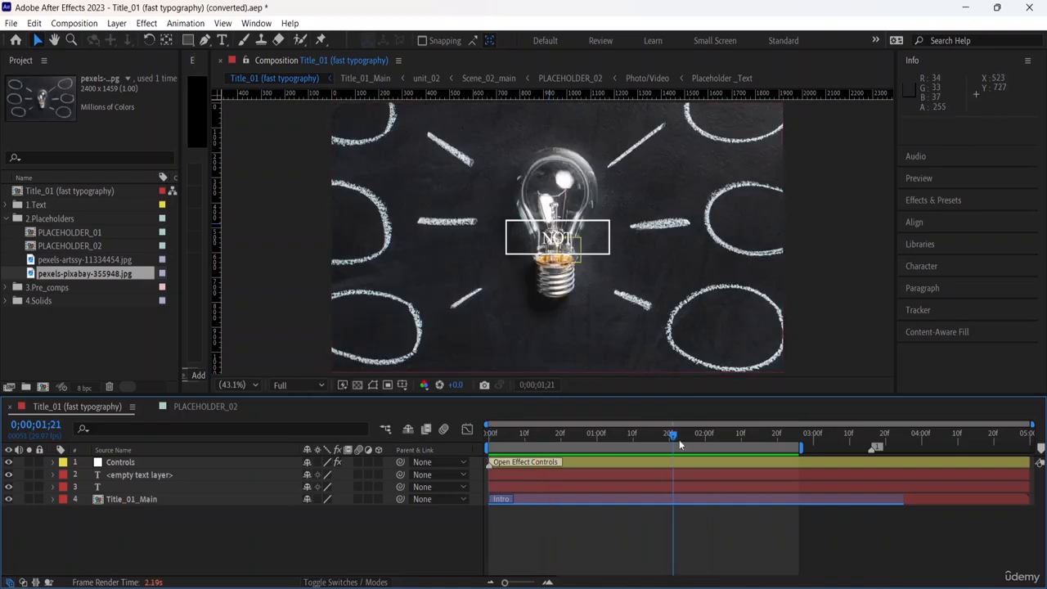
{"action": "left_click_drag", "start_coordinate": [674, 439], "coordinate": [469, 436]}
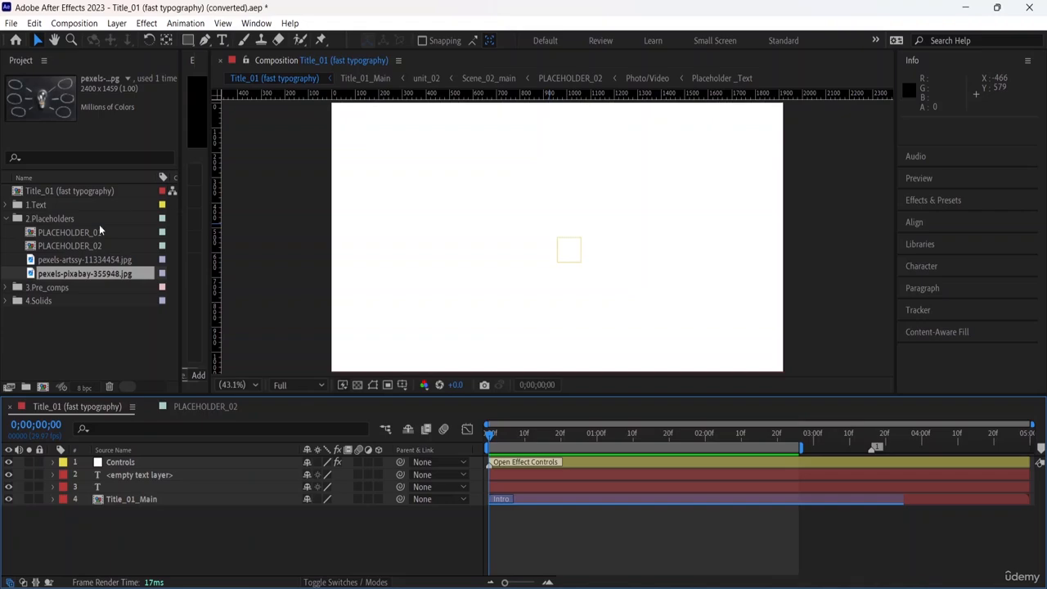
Expand the 1.Text folder in the project and open the TEXT_01 composition
{"action": "left_click", "coordinate": [98, 193]}
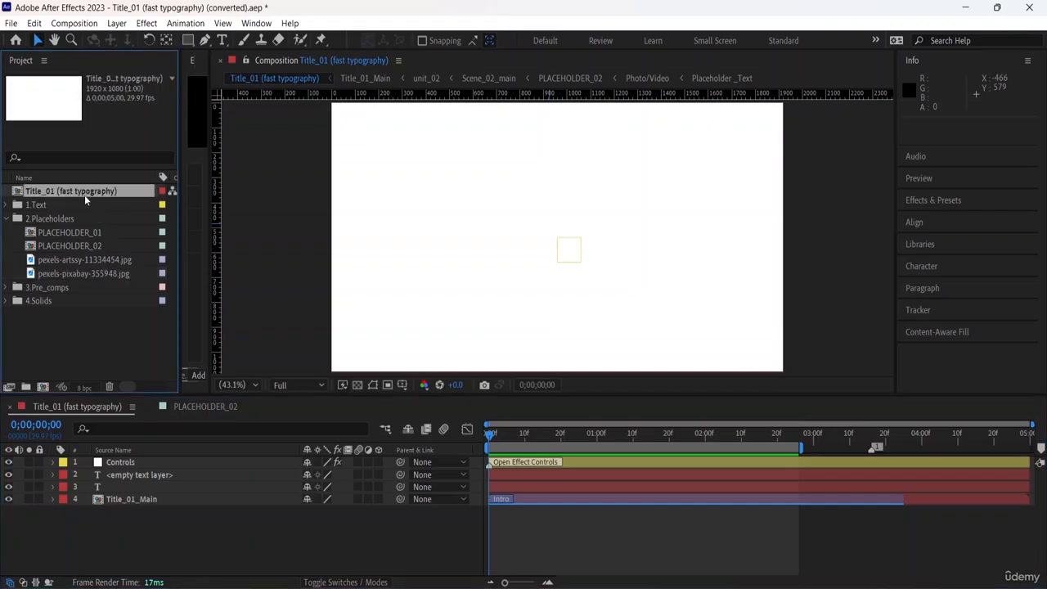
{"action": "double_click", "coordinate": [99, 193]}
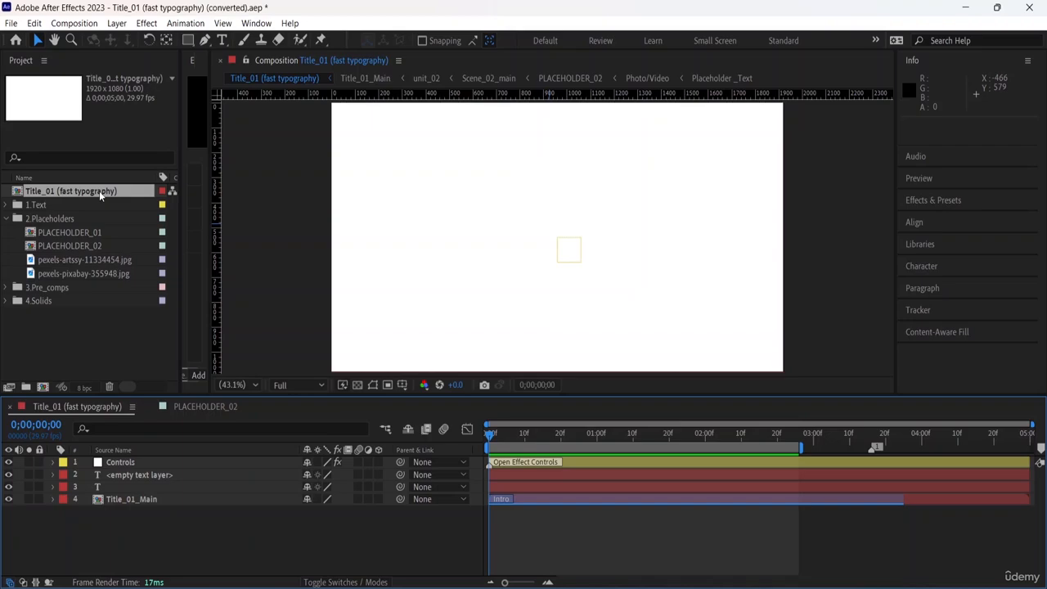
{"action": "double_click", "coordinate": [57, 206]}
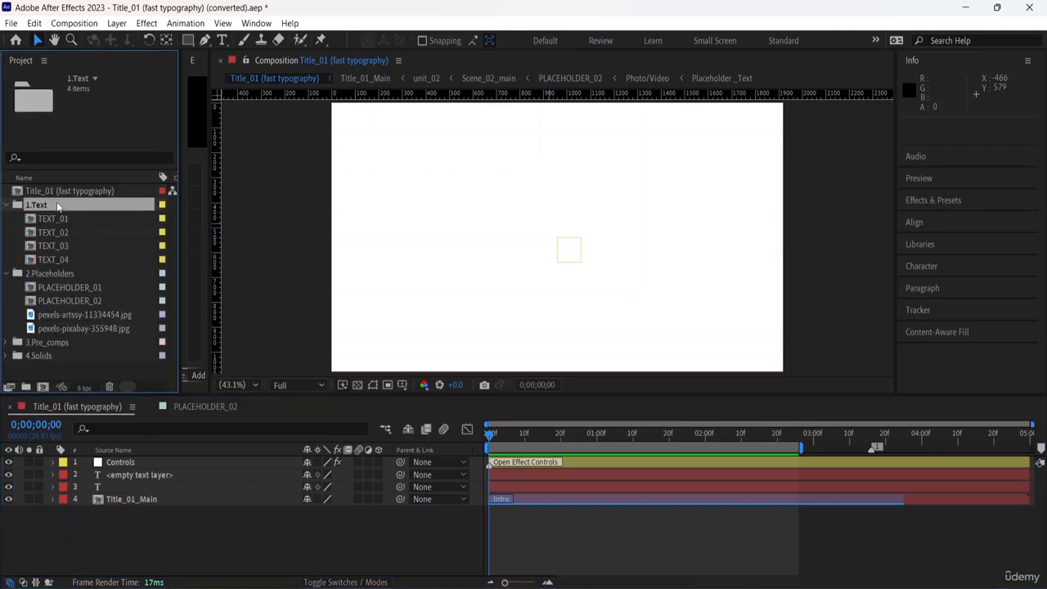
{"action": "left_click", "coordinate": [63, 219]}
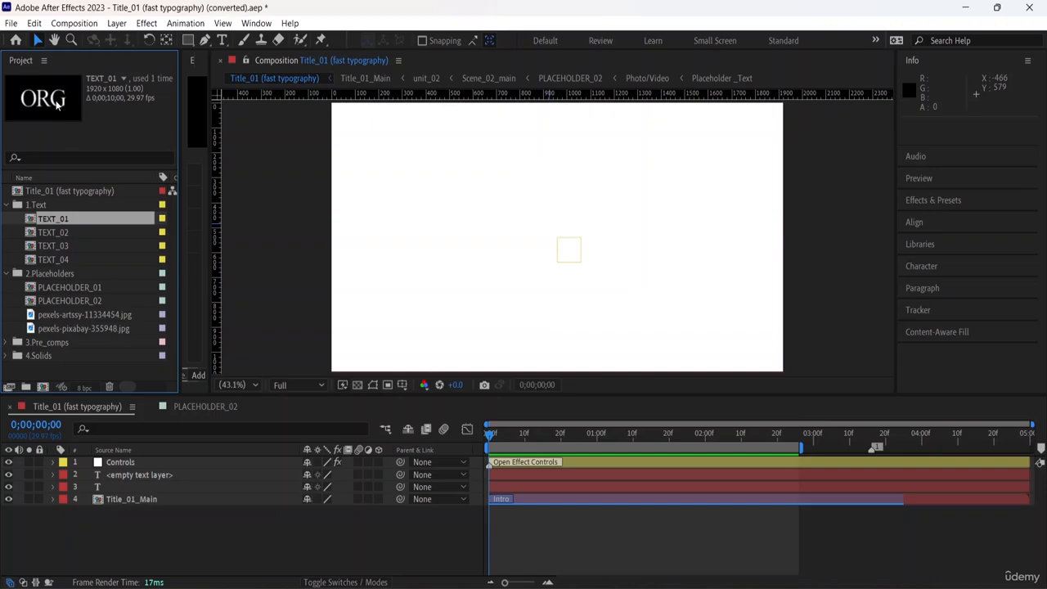
{"action": "double_click", "coordinate": [81, 224]}
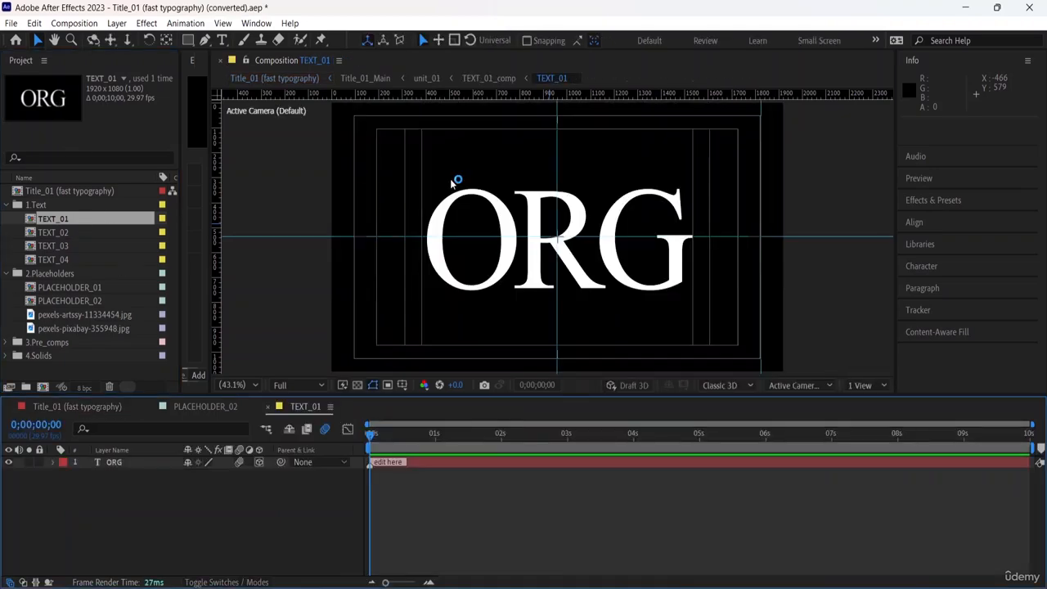
Replace the ORG text in the TEXT_01 composition with "Orange"
{"action": "left_click", "coordinate": [692, 243]}
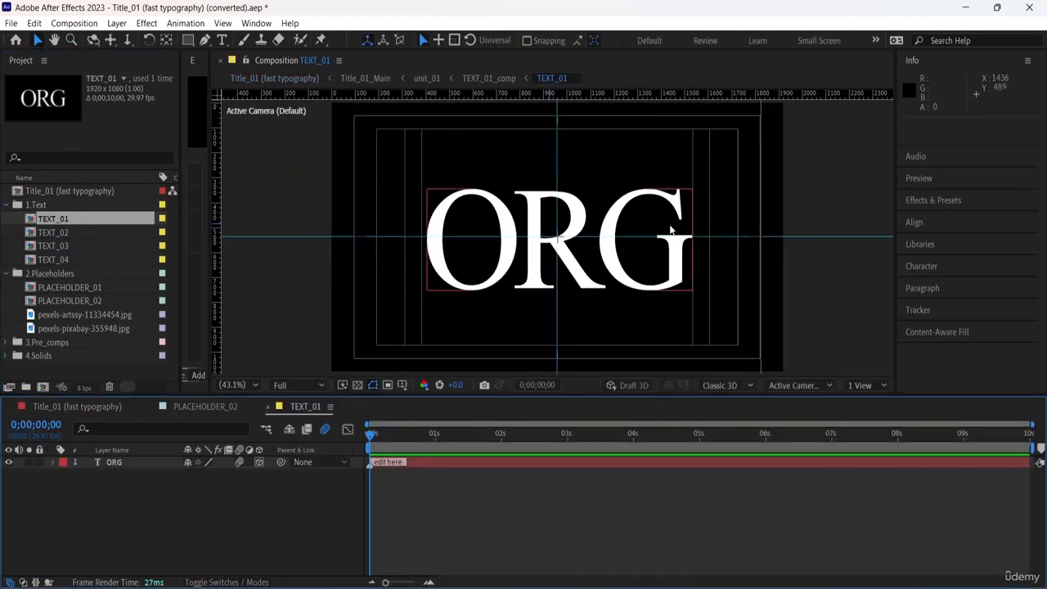
{"action": "double_click", "coordinate": [671, 233]}
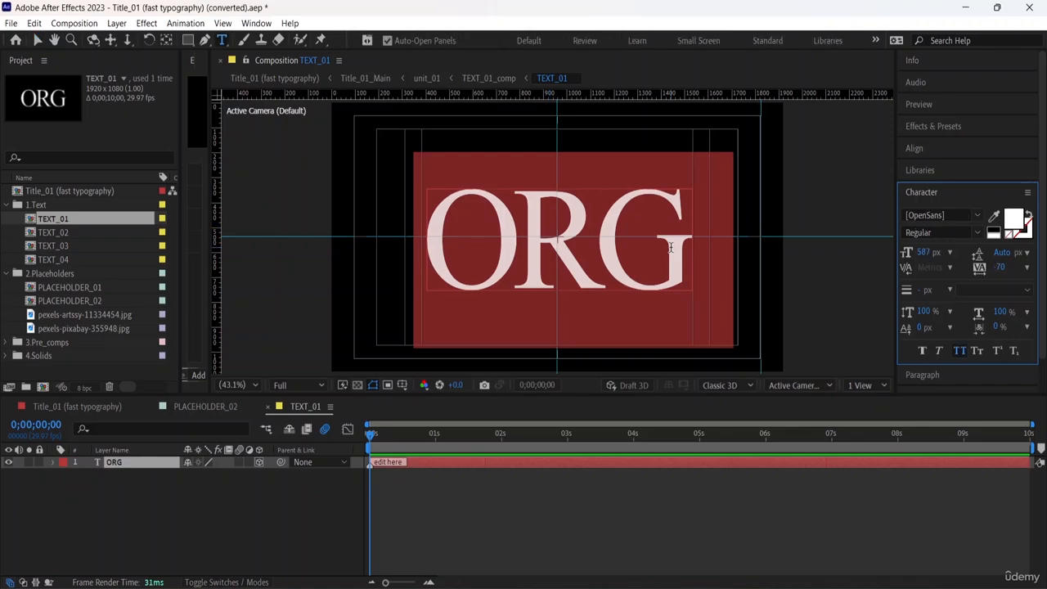
{"action": "left_click", "coordinate": [670, 248]}
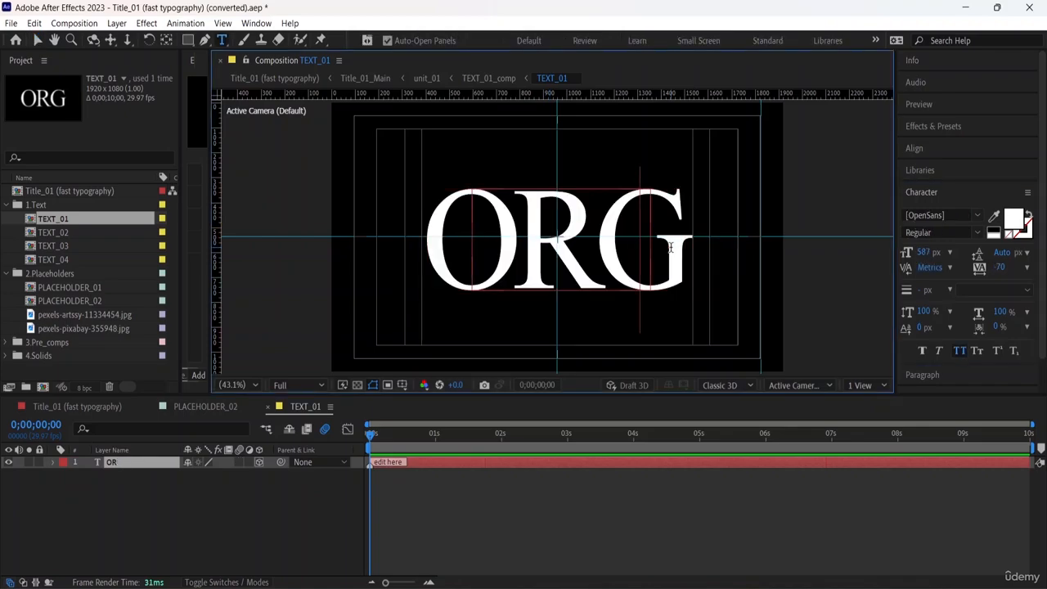
{"action": "key", "text": "BackSpace"}
{"action": "key", "text": "BackSpace"}
{"action": "key", "text": "BackSpace"}
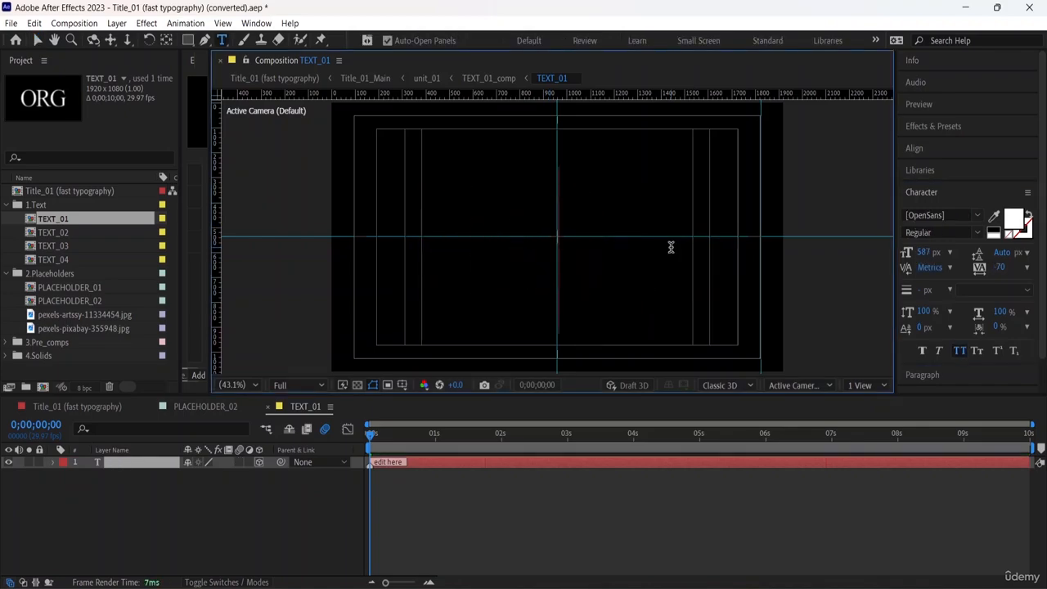
{"action": "type", "text": "I^"}
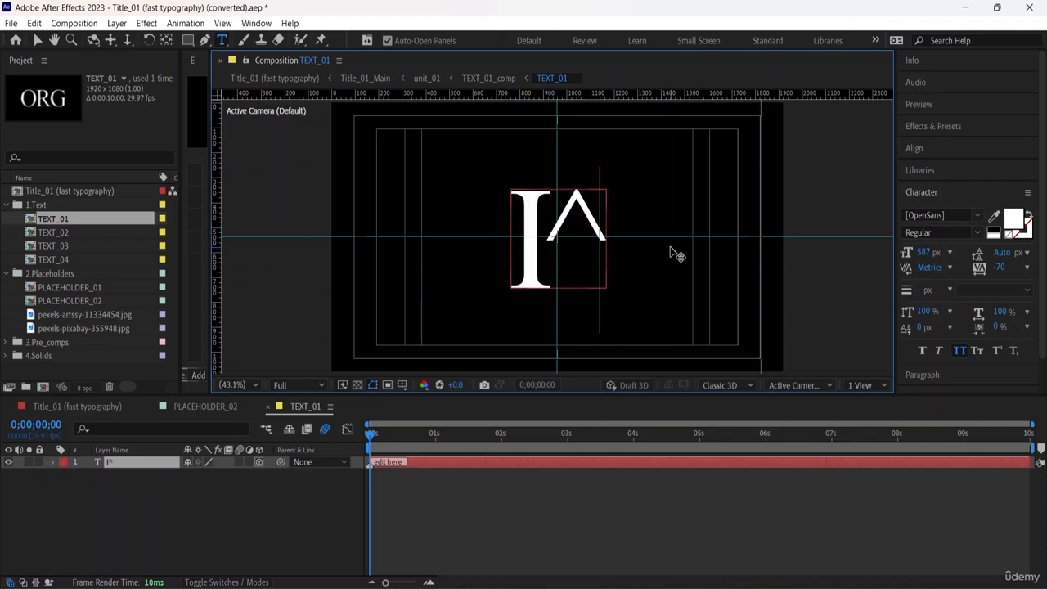
{"action": "key", "text": "BackSpace"}
{"action": "key", "text": "BackSpace"}
{"action": "type", "text": "O"}
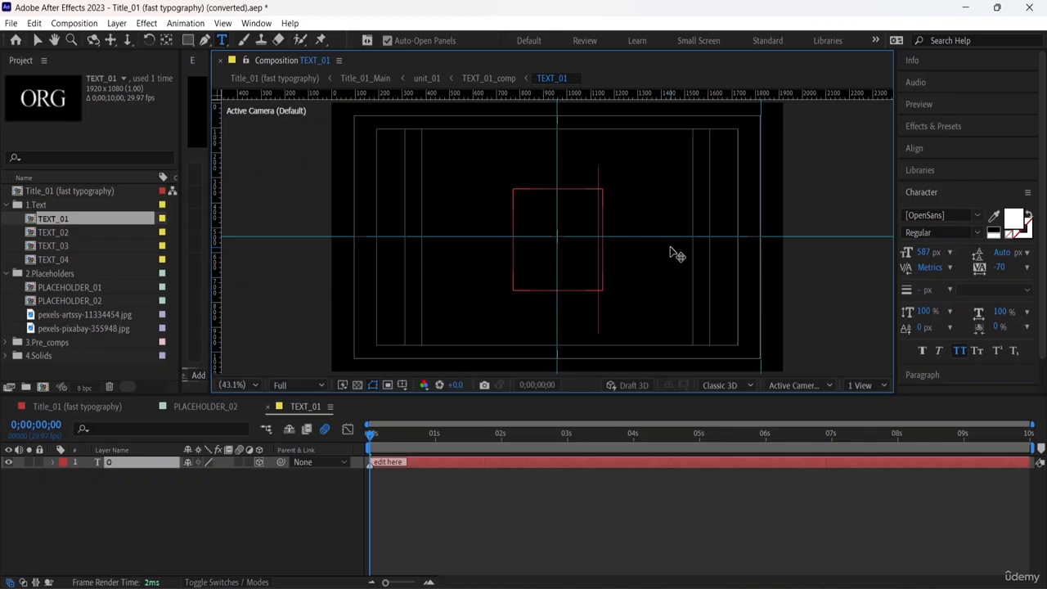
{"action": "type", "text": "range"}
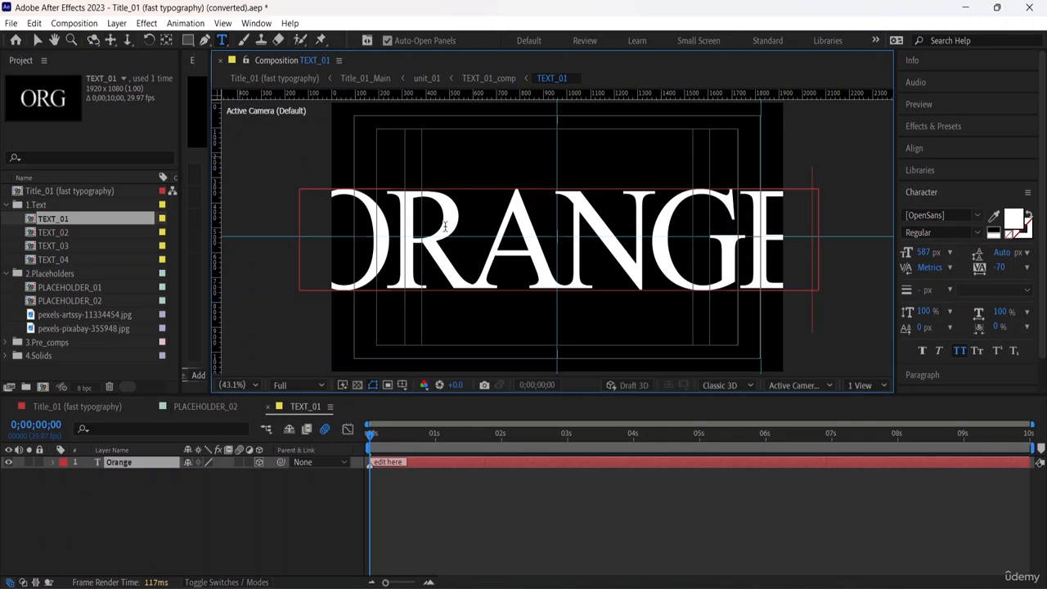
Scale the Orange text layer down in width and height so the whole word fits within the action-safe area
{"action": "key", "text": "Left"}
{"action": "key", "text": "Left"}
{"action": "key", "text": "Left"}
{"action": "key", "text": "Left"}
{"action": "left_click", "coordinate": [37, 41]}
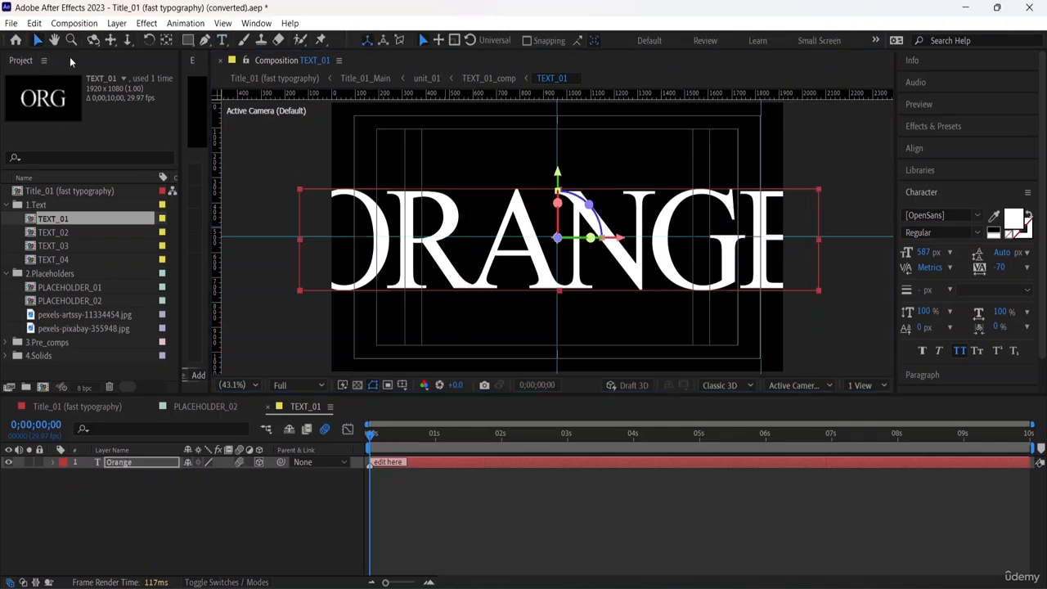
{"action": "left_click_drag", "start_coordinate": [299, 192], "coordinate": [357, 213]}
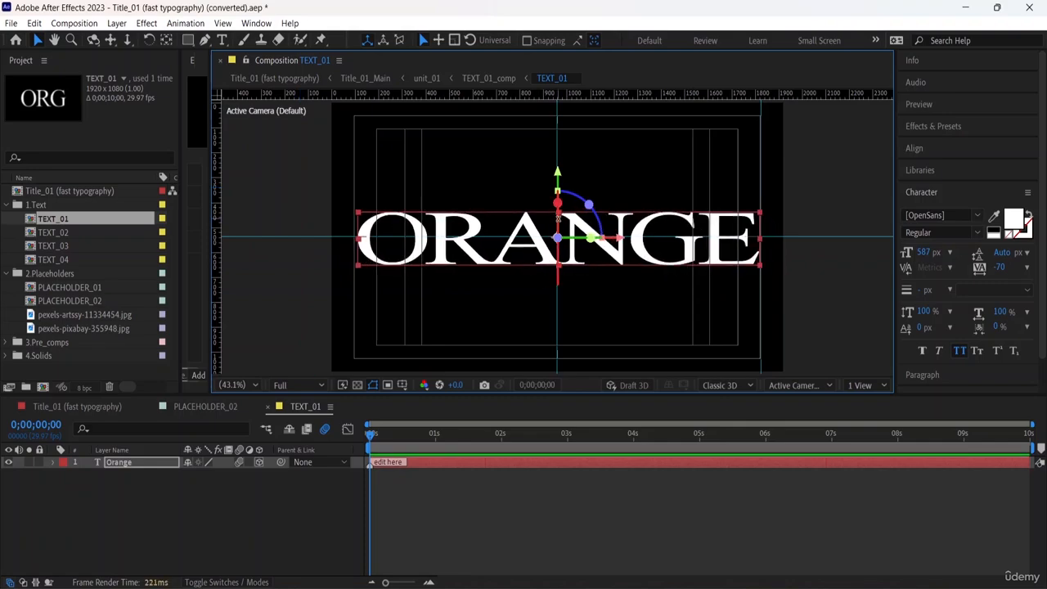
Open the TEXT_02 composition and replace its NOT text with "APPLES"
{"action": "left_click", "coordinate": [81, 234]}
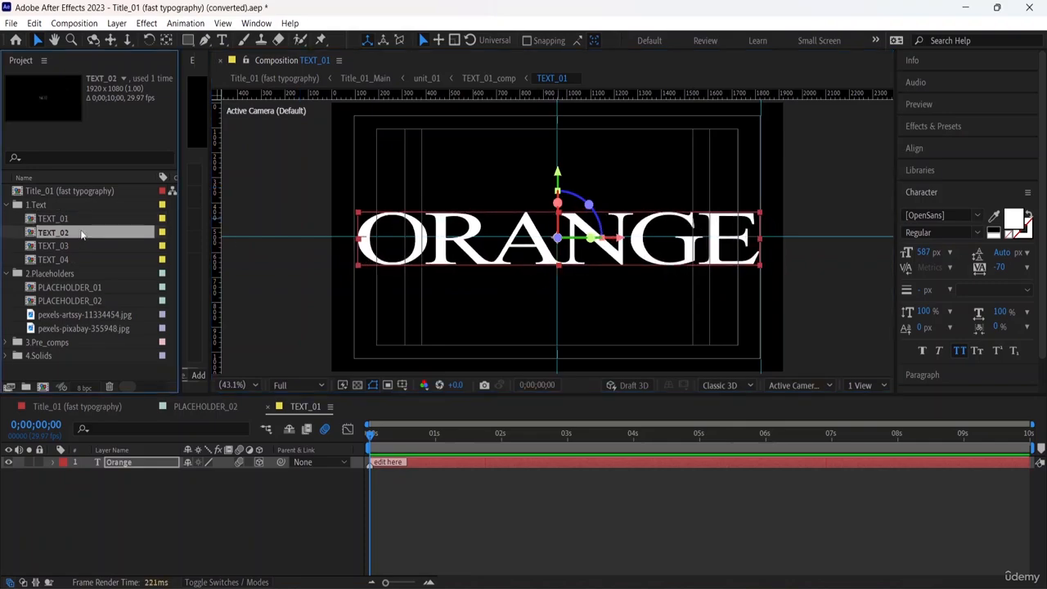
{"action": "double_click", "coordinate": [84, 233]}
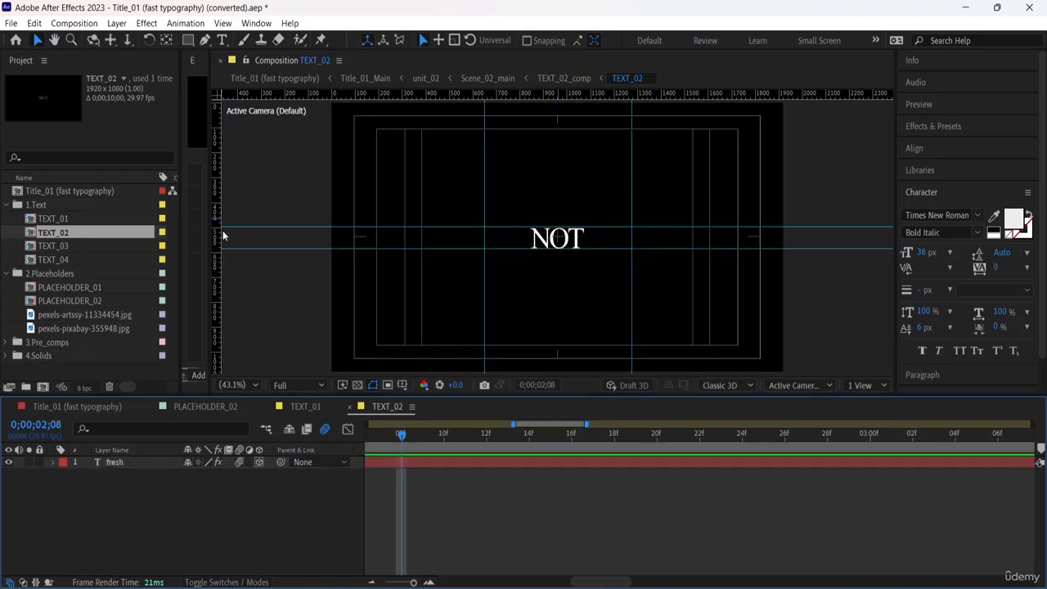
{"action": "left_click", "coordinate": [576, 243]}
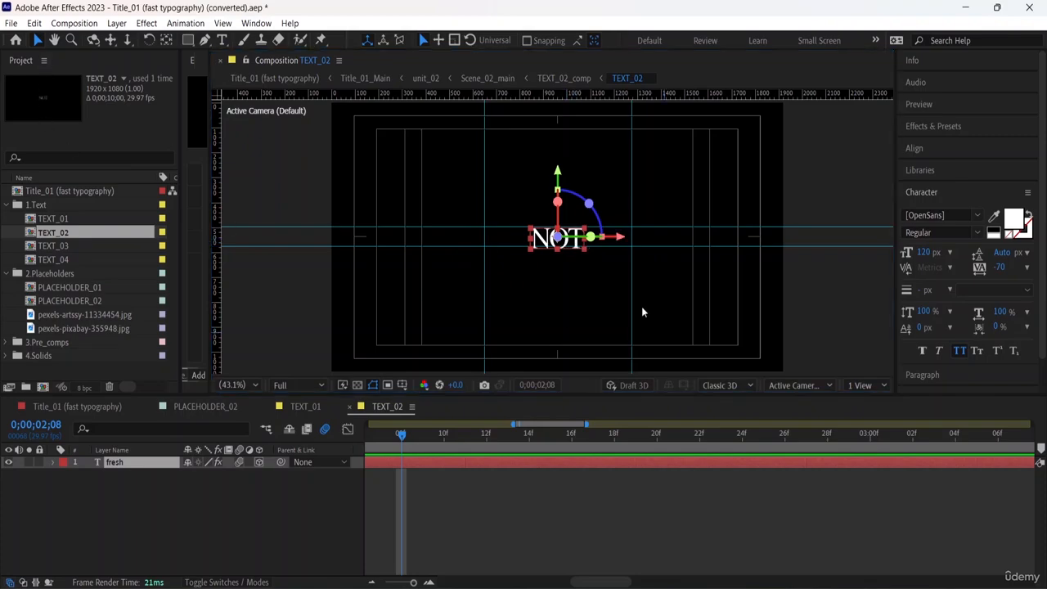
{"action": "double_click", "coordinate": [583, 245]}
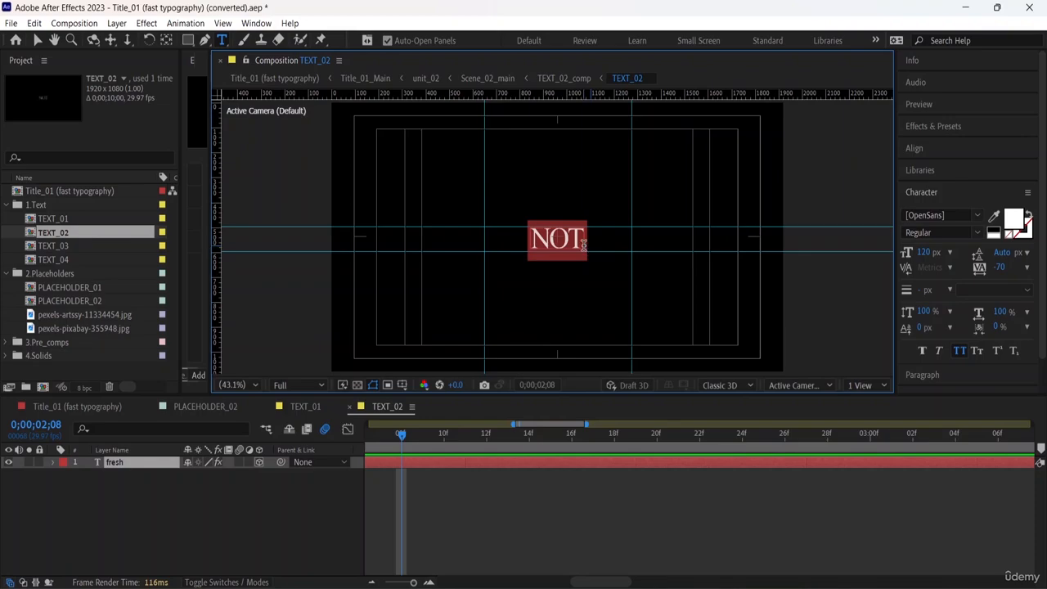
{"action": "key", "text": "BackSpace"}
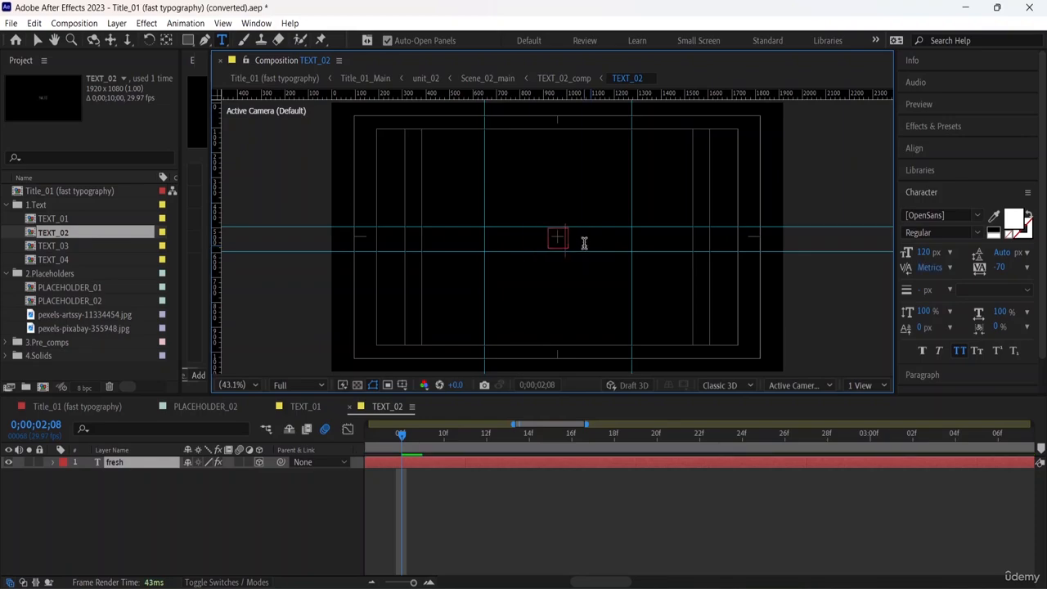
{"action": "type", "text": "APPLES"}
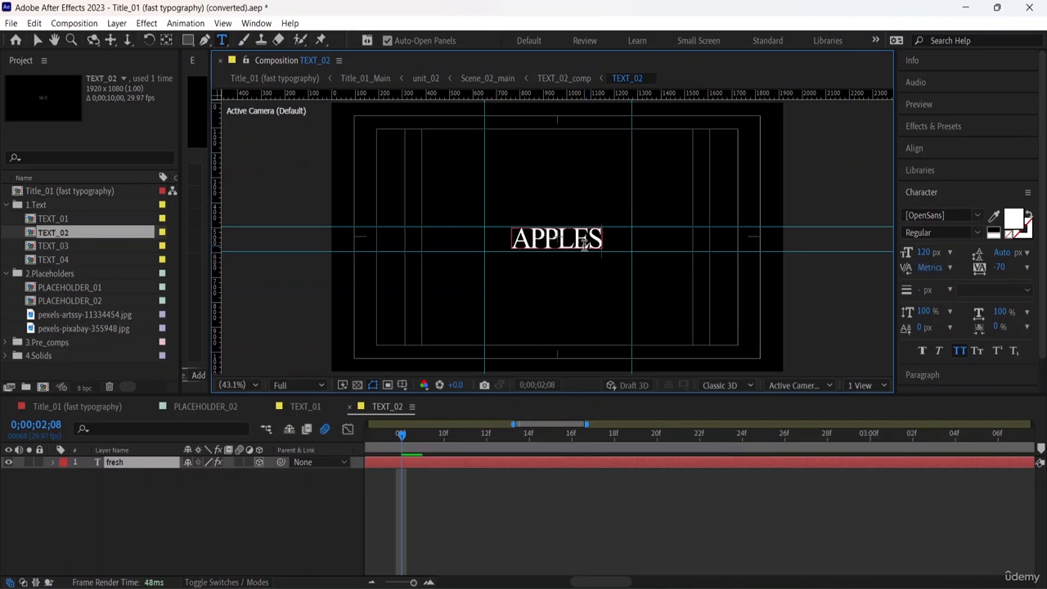
Open the TEXT_03 composition, move the current time to 0;00;00;03, and replace its GO text with "KIWI"
{"action": "double_click", "coordinate": [53, 247]}
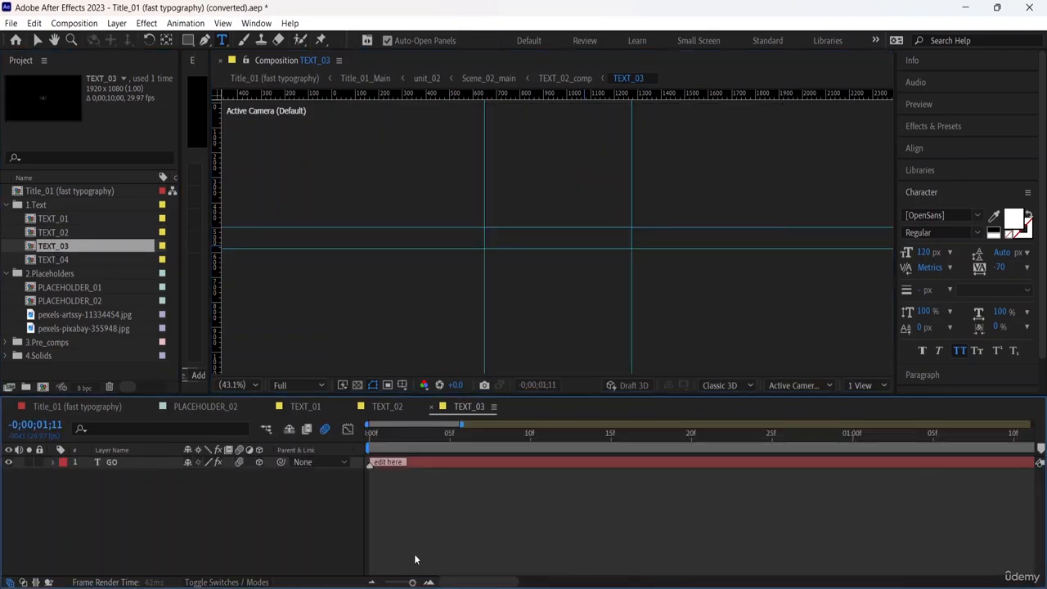
{"action": "left_click", "coordinate": [461, 465]}
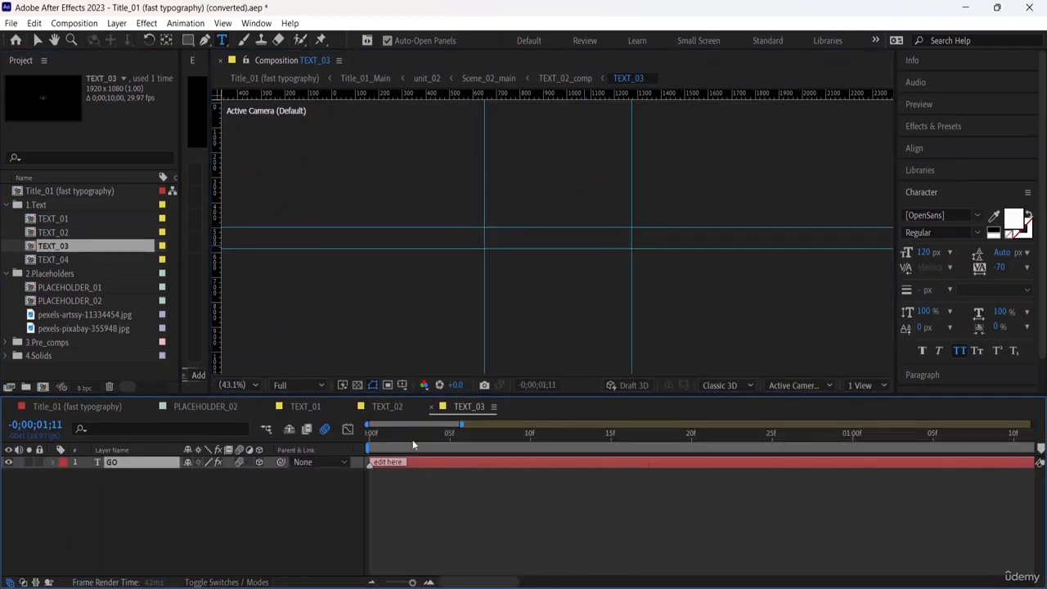
{"action": "left_click", "coordinate": [419, 450]}
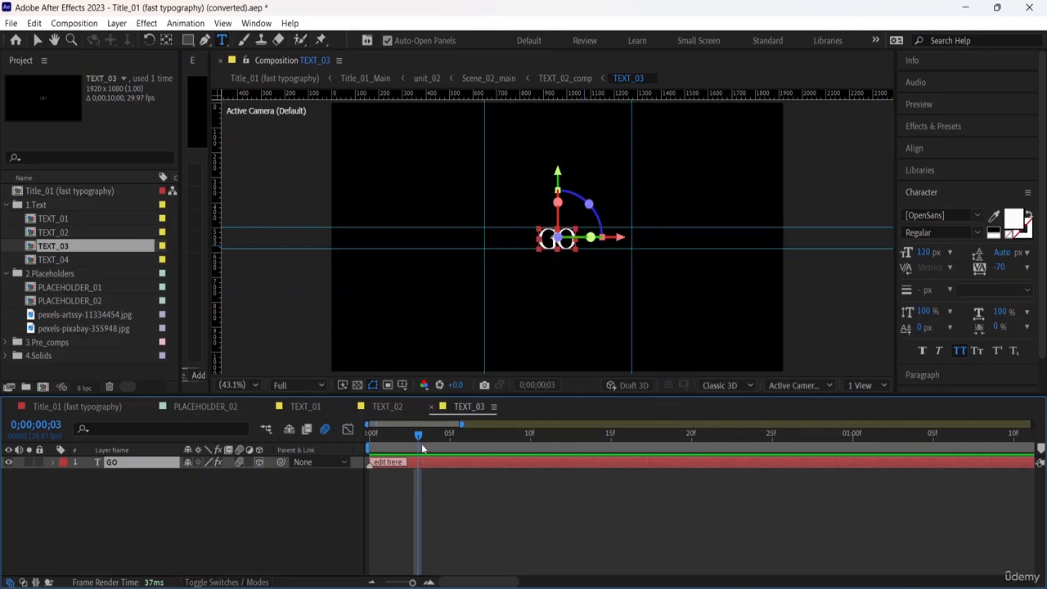
{"action": "left_click", "coordinate": [543, 244]}
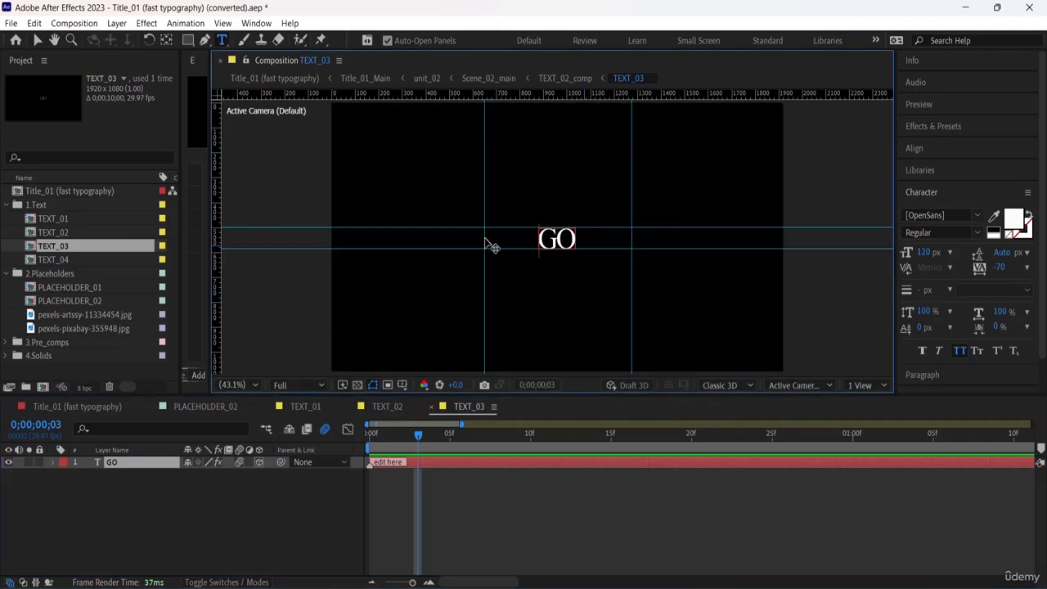
{"action": "left_click", "coordinate": [577, 239]}
{"action": "key", "text": "BackSpace"}
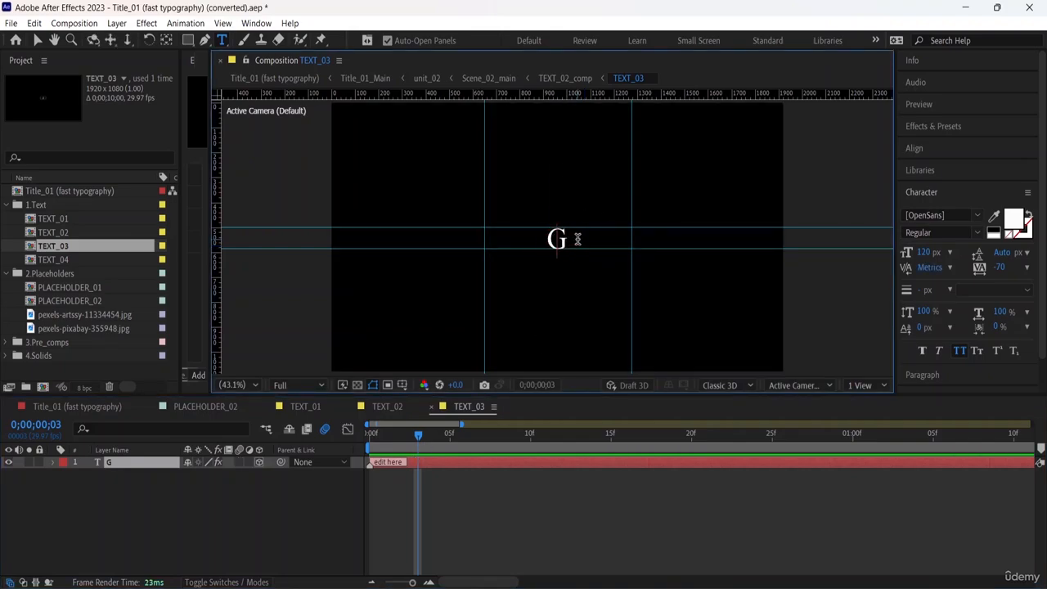
{"action": "key", "text": "BackSpace"}
{"action": "type", "text": "KIWI"}
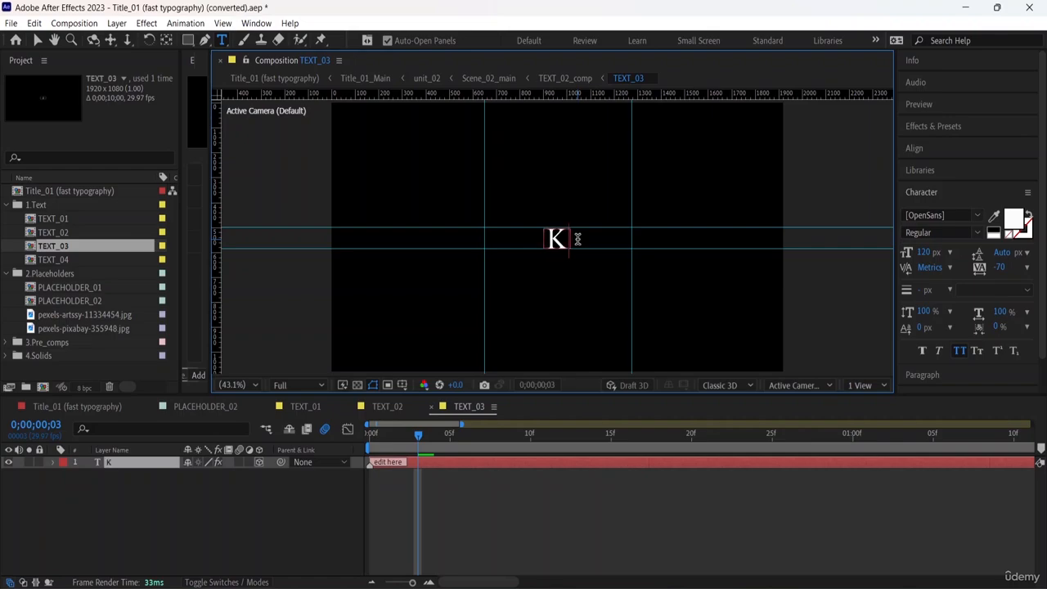
Open the TEXT_04 composition, move the current time to 0;00;00;04, and replace its TITLES text with "GRAPES"
{"action": "double_click", "coordinate": [70, 260]}
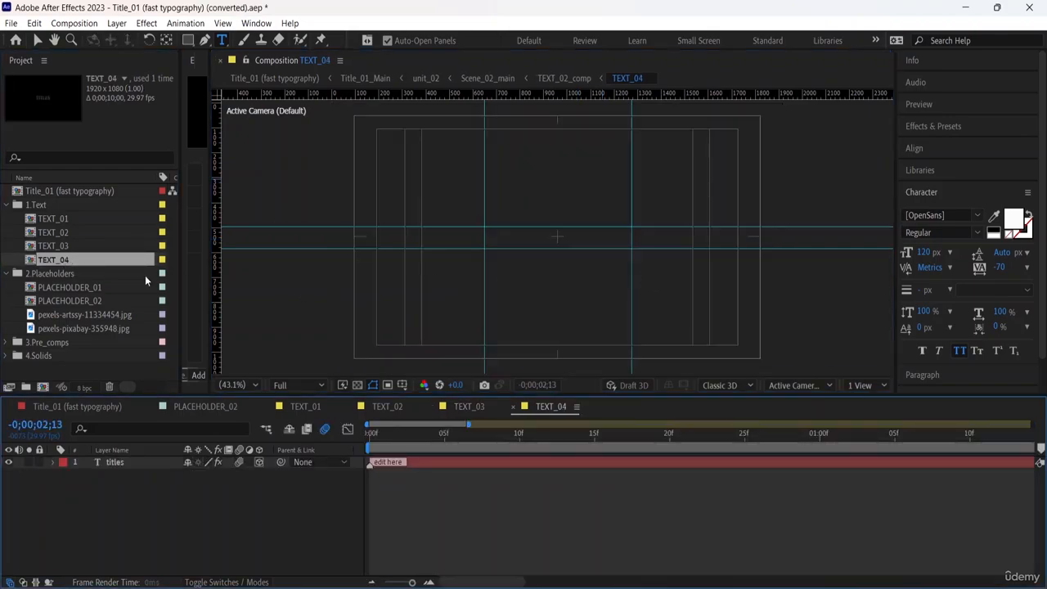
{"action": "left_click", "coordinate": [460, 462]}
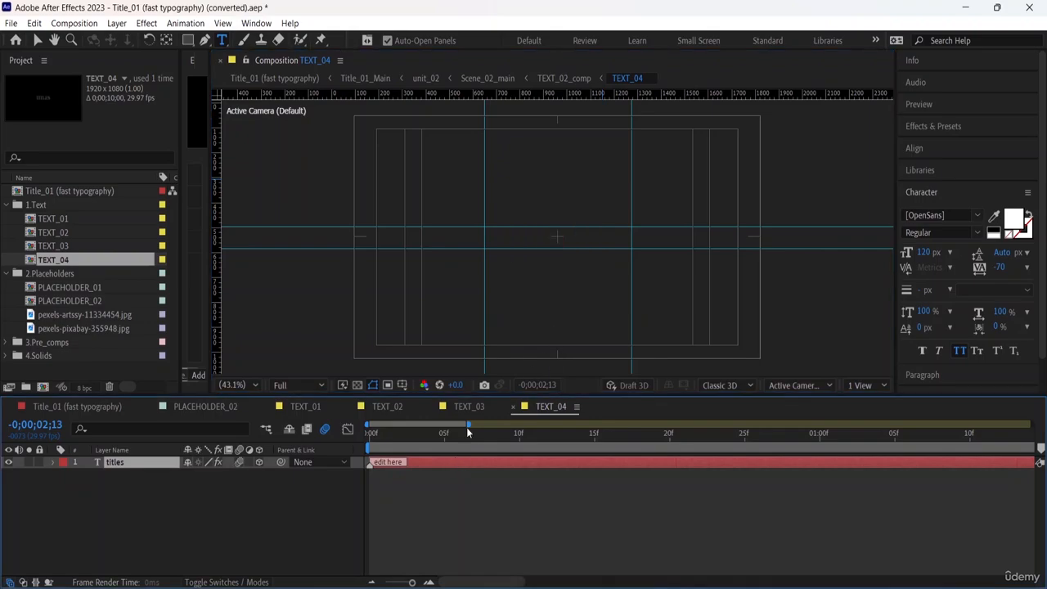
{"action": "left_click", "coordinate": [445, 436]}
{"action": "key", "text": "Page_Up"}
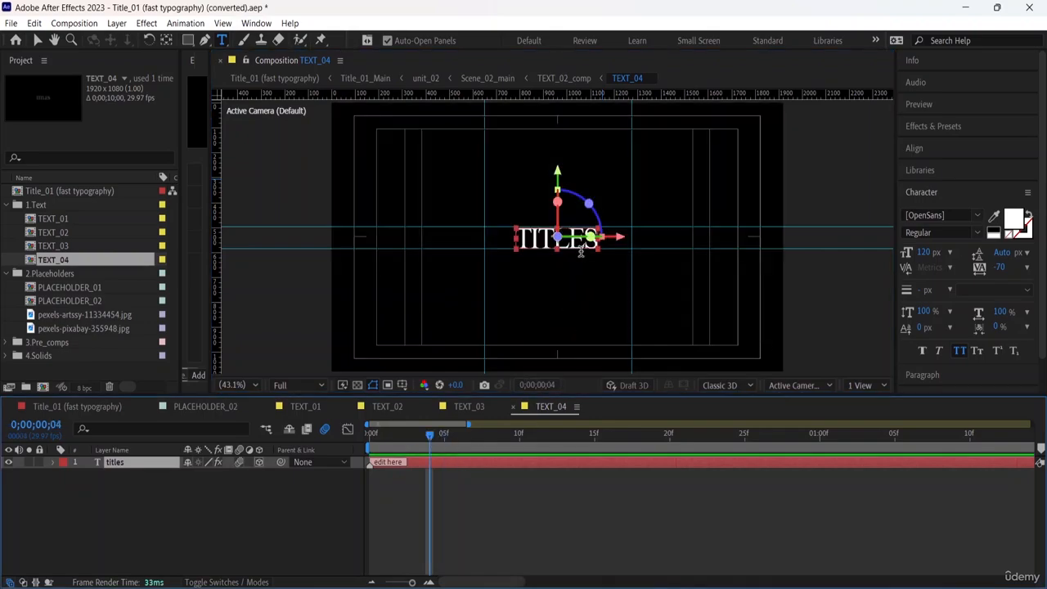
{"action": "left_click", "coordinate": [583, 240]}
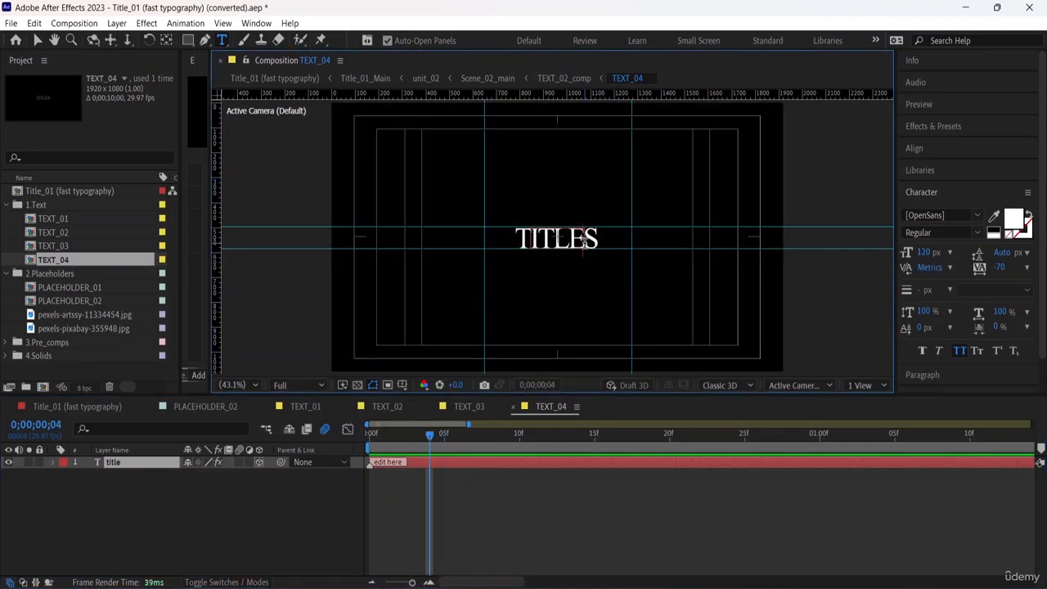
{"action": "key", "text": "BackSpace"}
{"action": "key", "text": "BackSpace"}
{"action": "key", "text": "BackSpace"}
{"action": "key", "text": "BackSpace"}
{"action": "key", "text": "BackSpace"}
{"action": "key", "text": "BackSpace"}
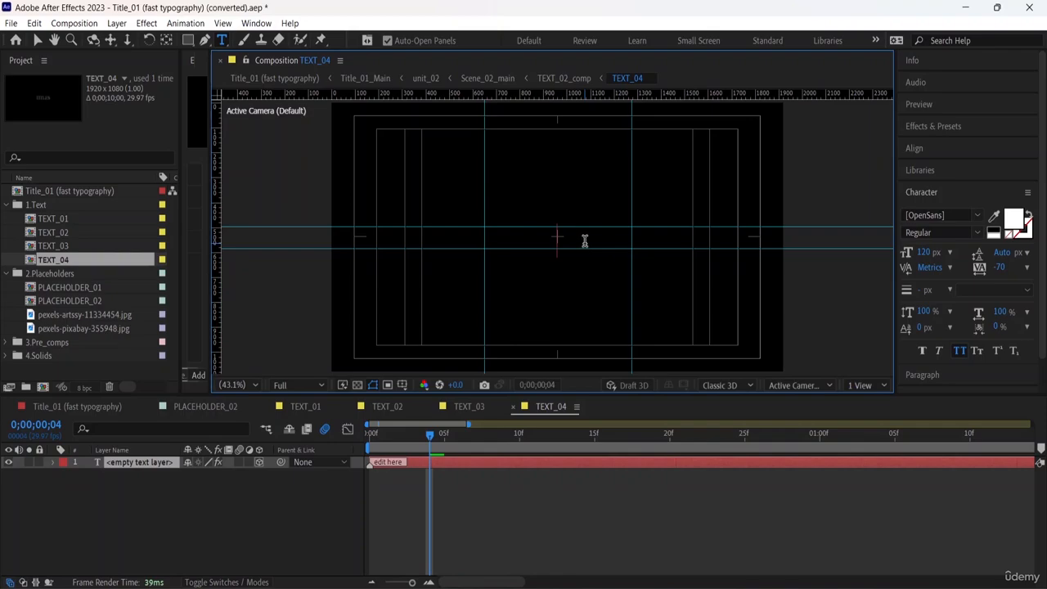
{"action": "type", "text": "GRa"}
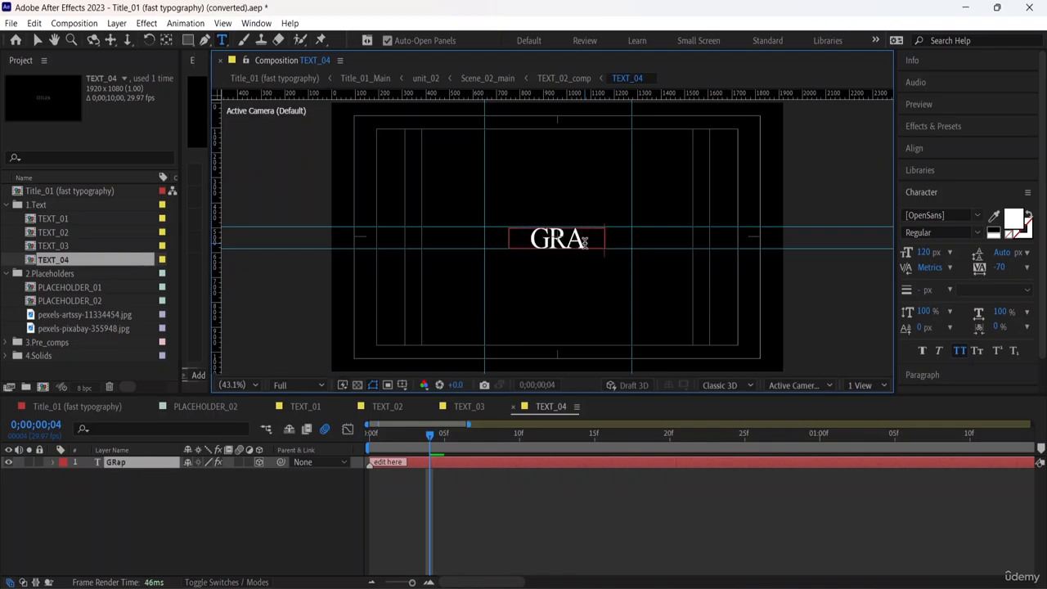
{"action": "type", "text": "pes"}
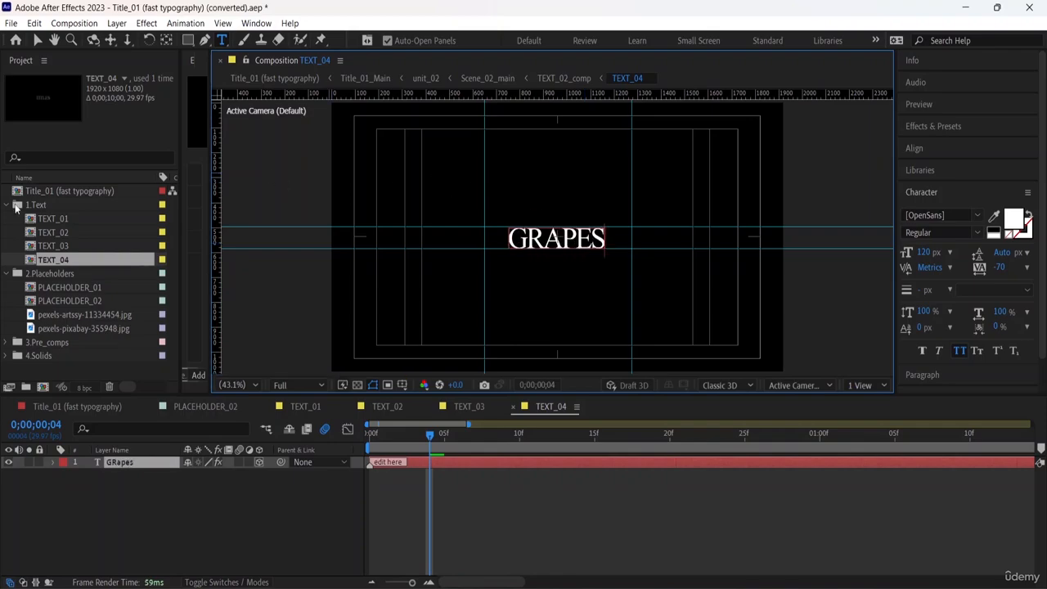
Return to the Title_01 (fast typography) composition and play it from the start to check the replaced words
{"action": "left_click", "coordinate": [48, 193]}
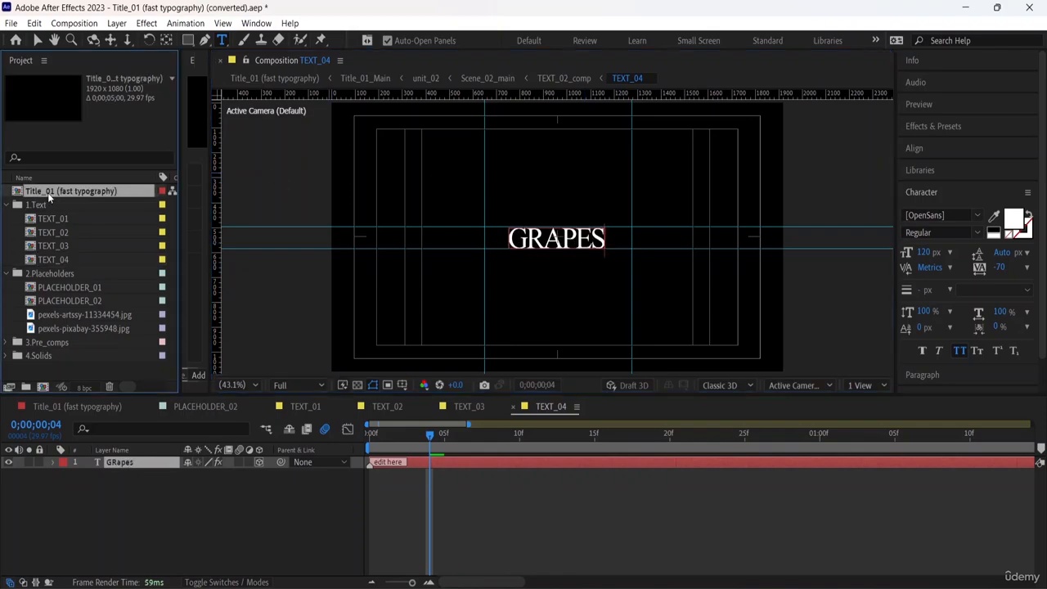
{"action": "left_click", "coordinate": [260, 78]}
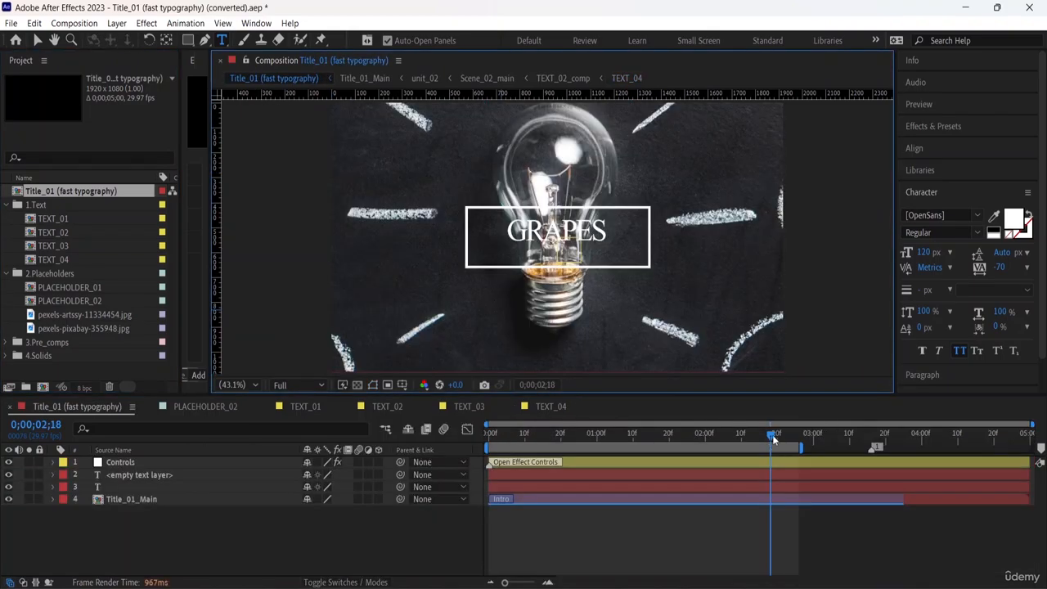
{"action": "left_click_drag", "start_coordinate": [772, 434], "coordinate": [416, 413]}
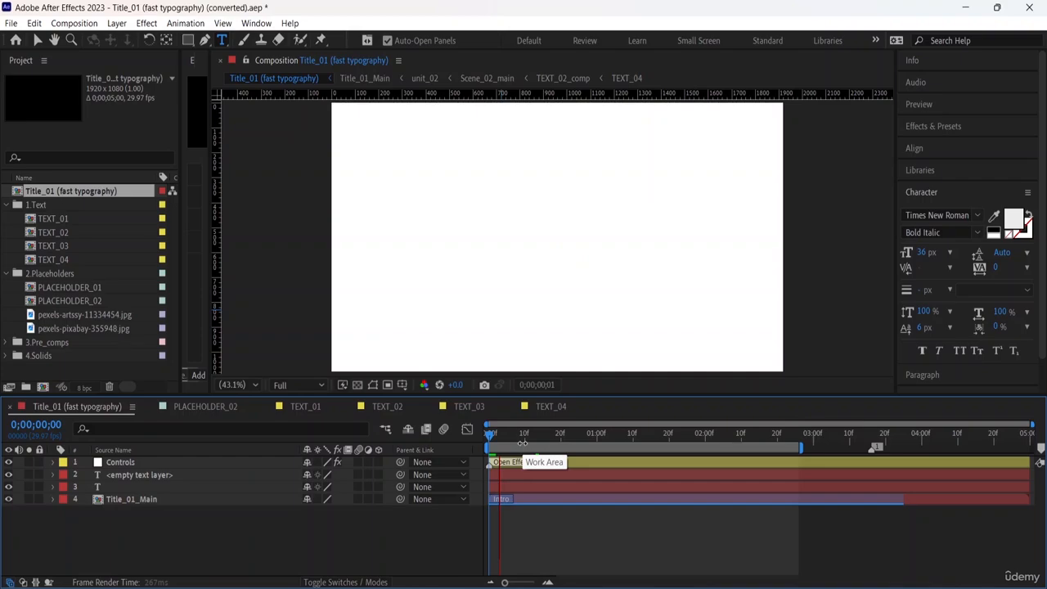
{"action": "key", "text": "space"}
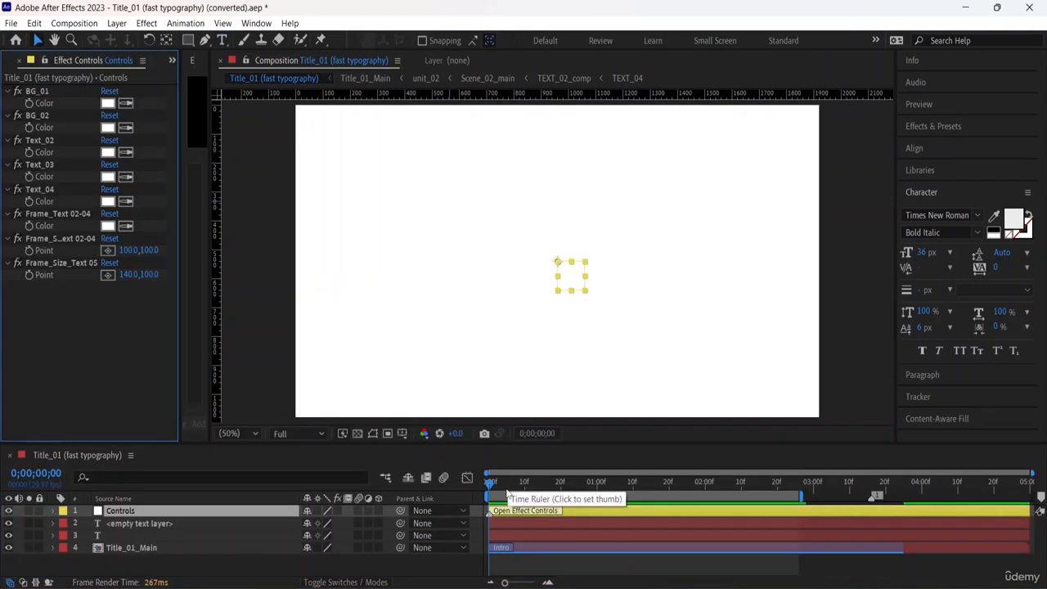
{"action": "key", "text": "space"}
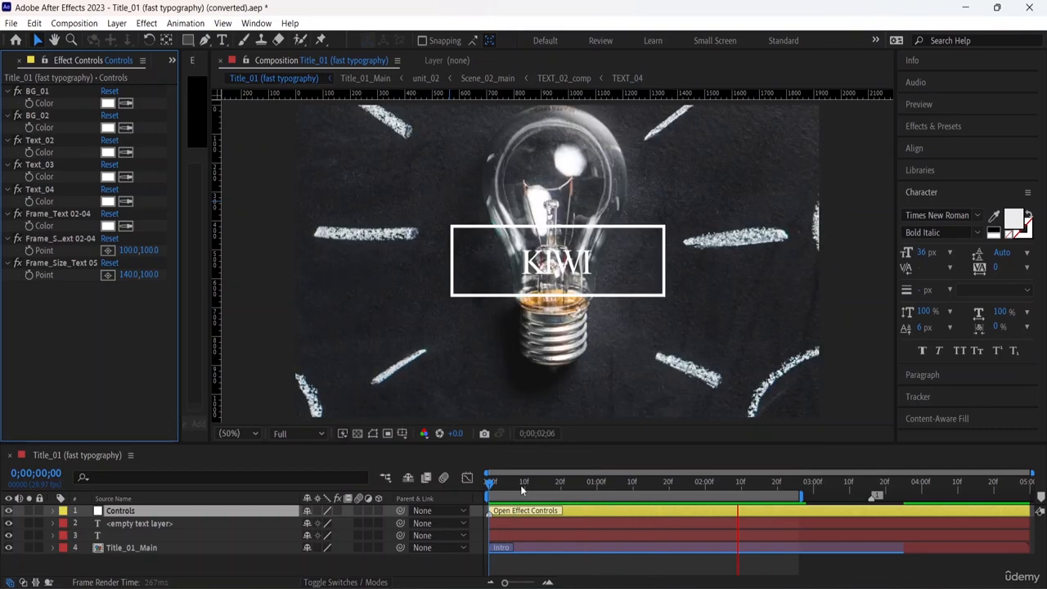
{"action": "key", "text": "space"}
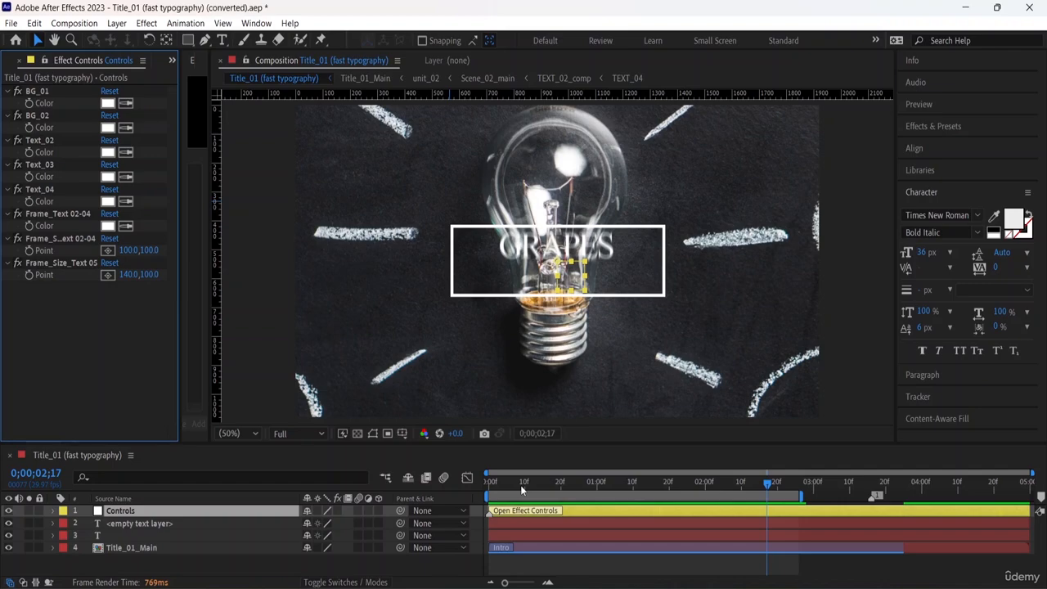
{"action": "key", "text": "space"}
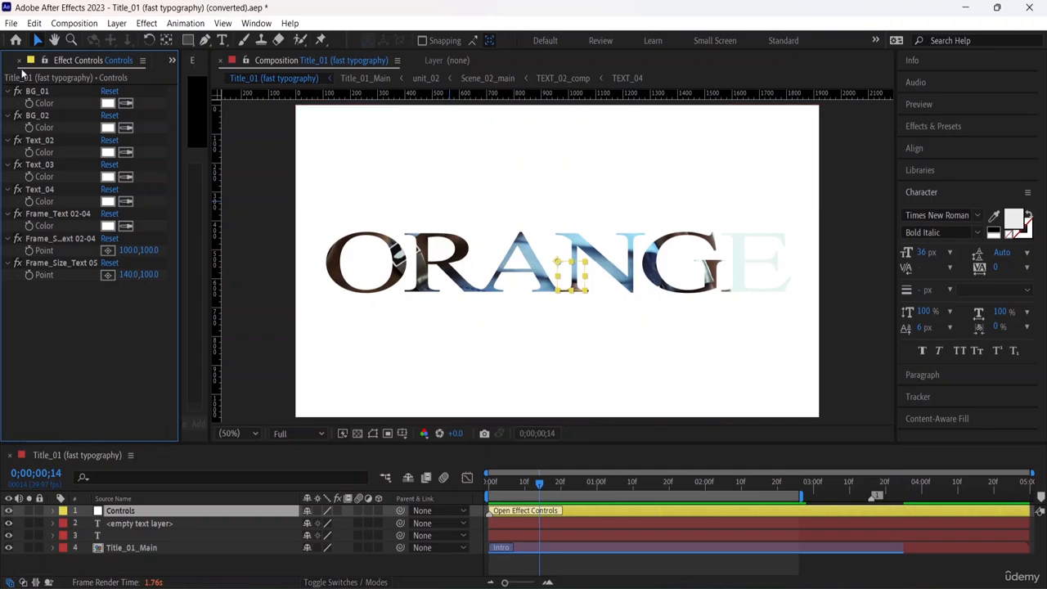
Start a new composition named Photos using the HD 1920x1080 29.97 fps preset
{"action": "left_click", "coordinate": [12, 23]}
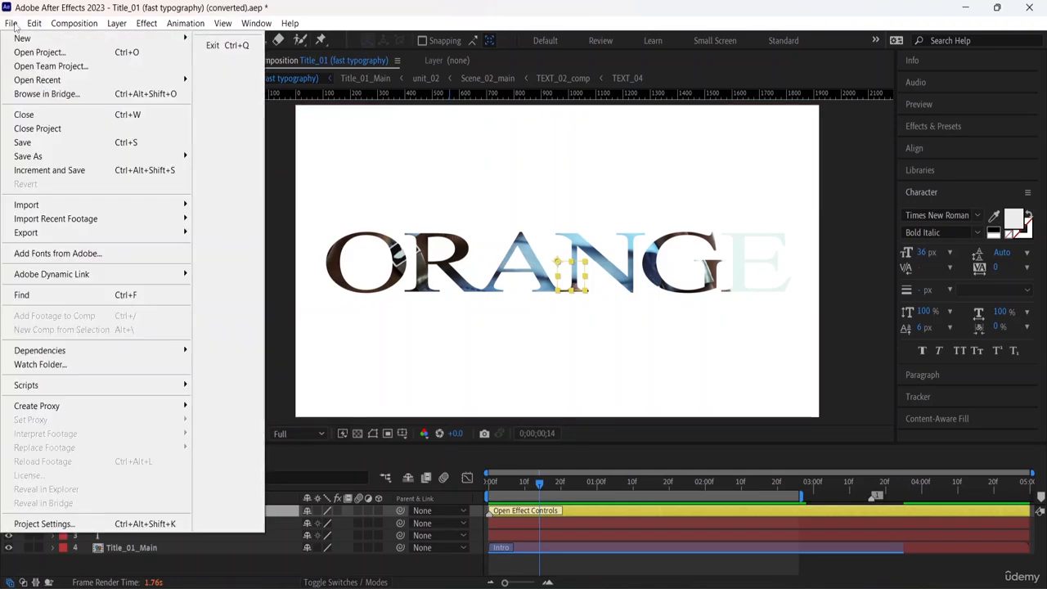
{"action": "mouse_move", "coordinate": [70, 39]}
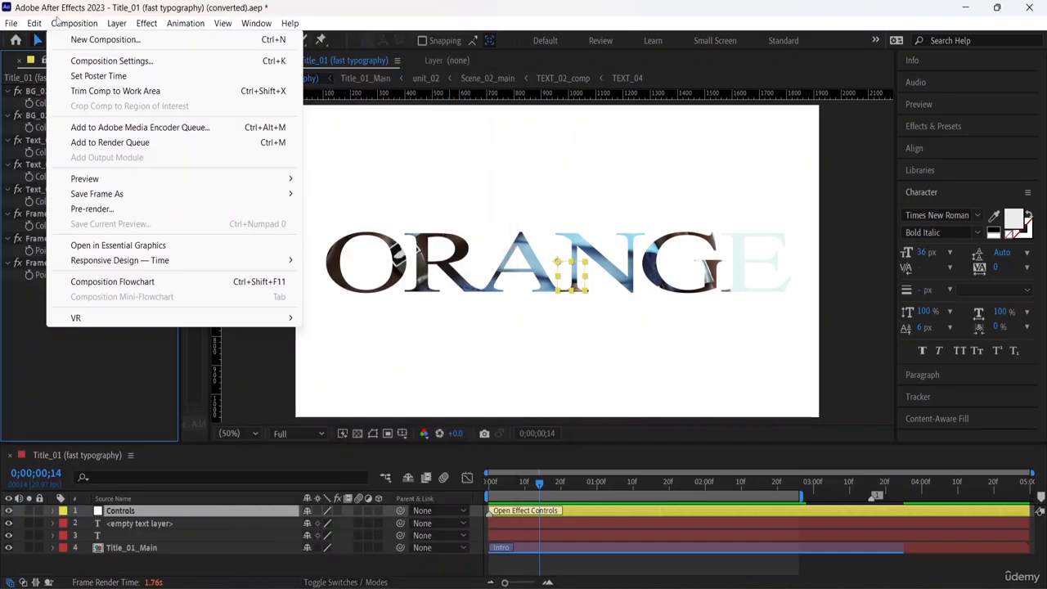
{"action": "left_click", "coordinate": [257, 41]}
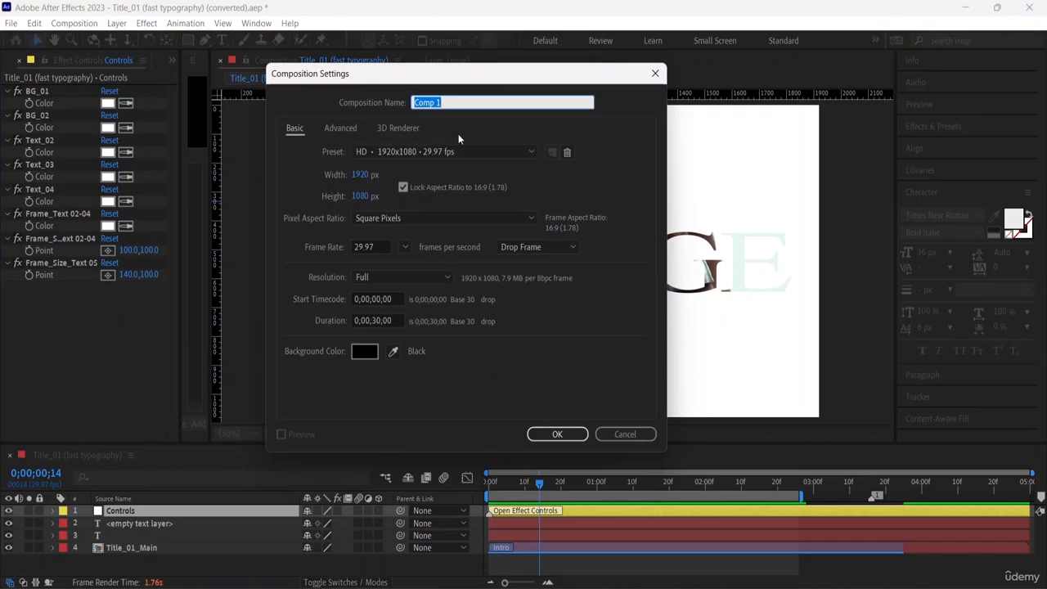
{"action": "key", "text": "BackSpace"}
{"action": "type", "text": "Photos"}
{"action": "left_click", "coordinate": [527, 152]}
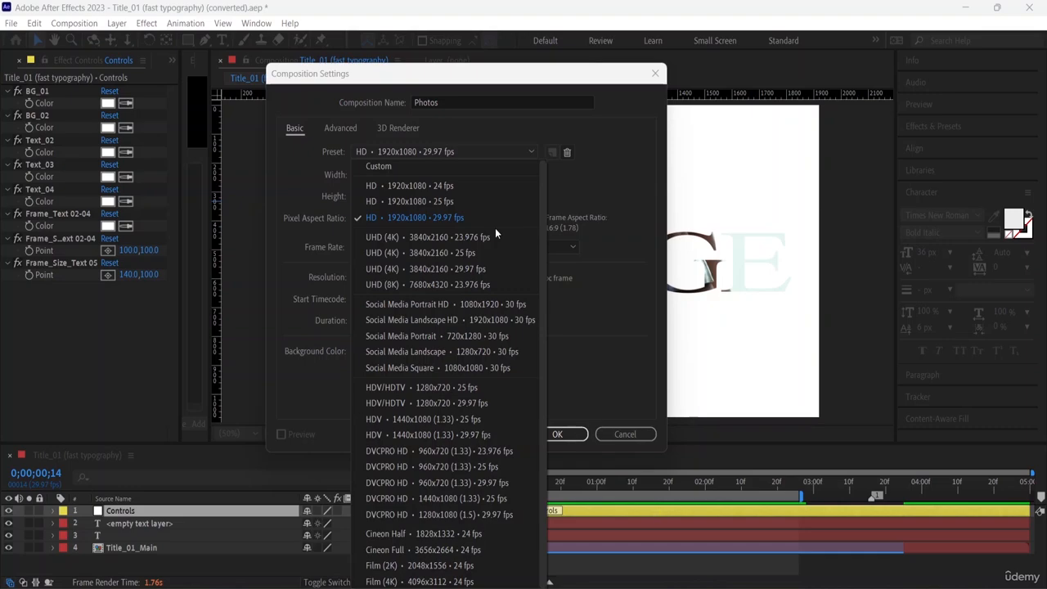
{"action": "left_click", "coordinate": [453, 224]}
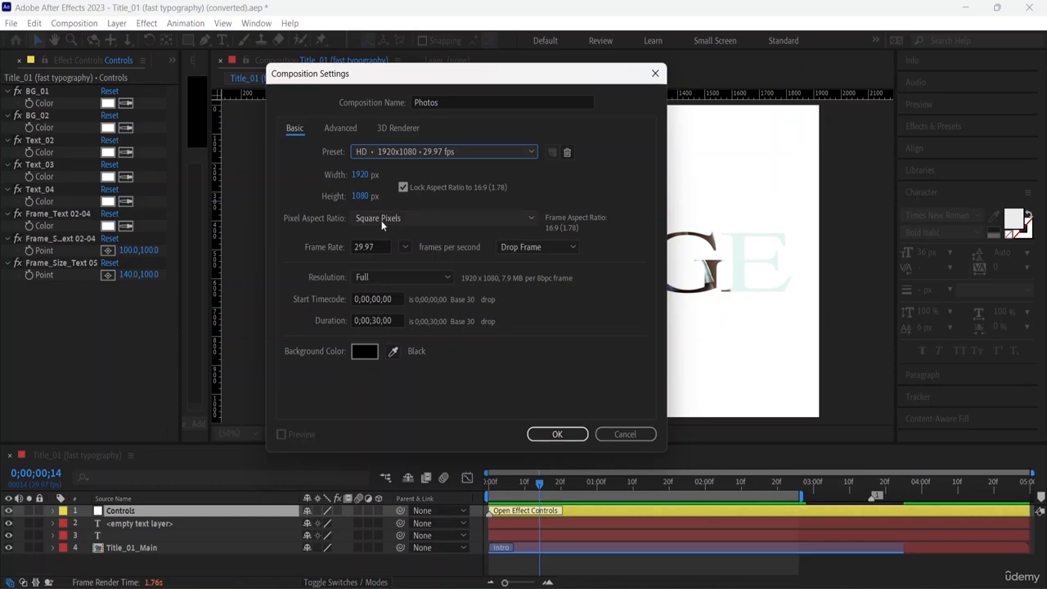
Set the new composition's frame rate to 40 fps, create it, and show the project's item list
{"action": "left_click", "coordinate": [381, 246]}
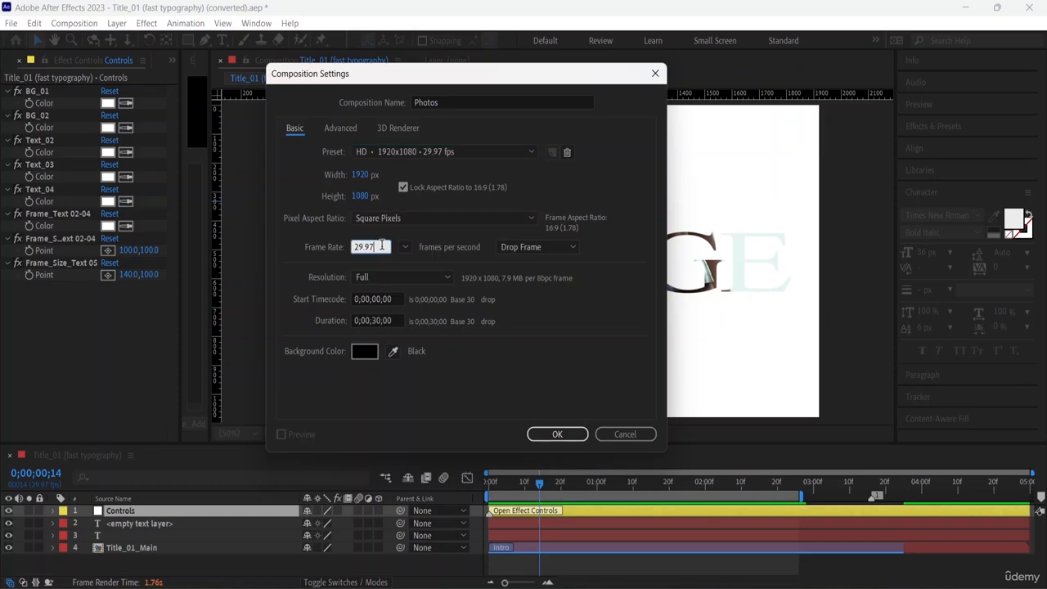
{"action": "key", "text": "BackSpace"}
{"action": "key", "text": "BackSpace"}
{"action": "key", "text": "BackSpace"}
{"action": "key", "text": "BackSpace"}
{"action": "key", "text": "BackSpace"}
{"action": "type", "text": "40"}
{"action": "left_click", "coordinate": [492, 321]}
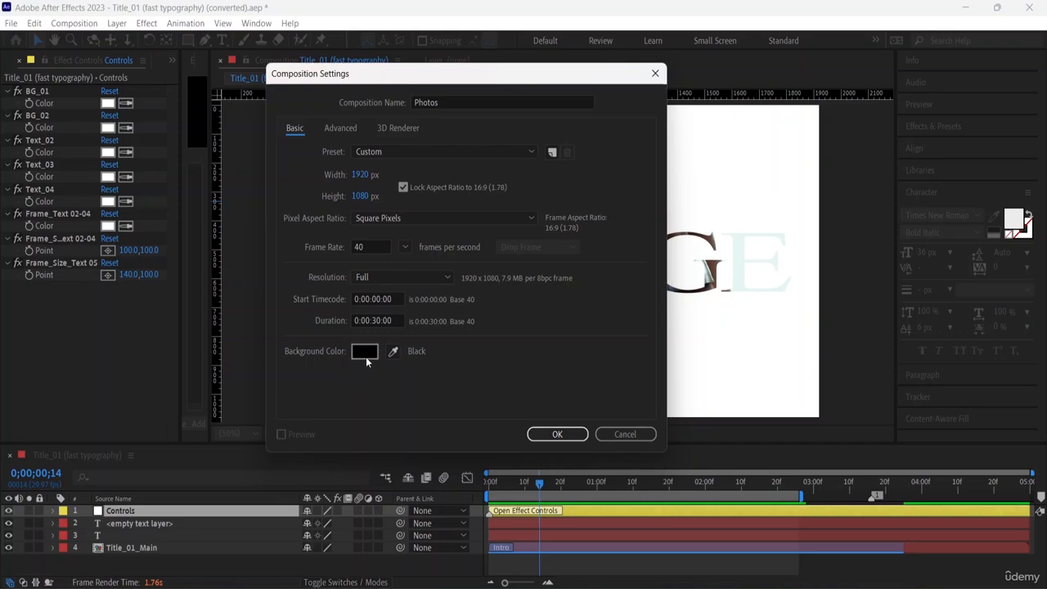
{"action": "left_click", "coordinate": [544, 434]}
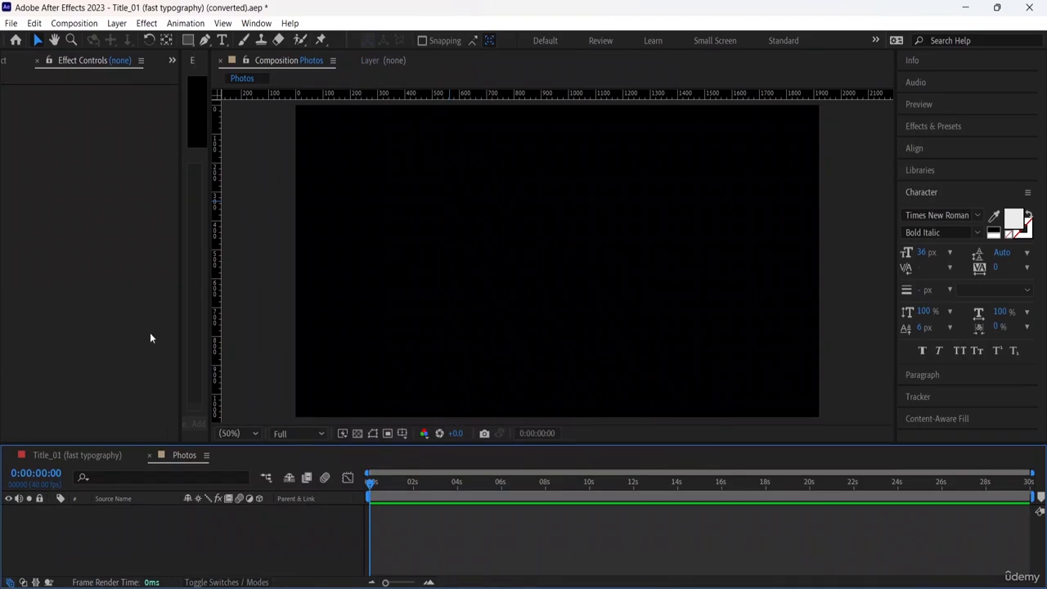
{"action": "left_click", "coordinate": [37, 61]}
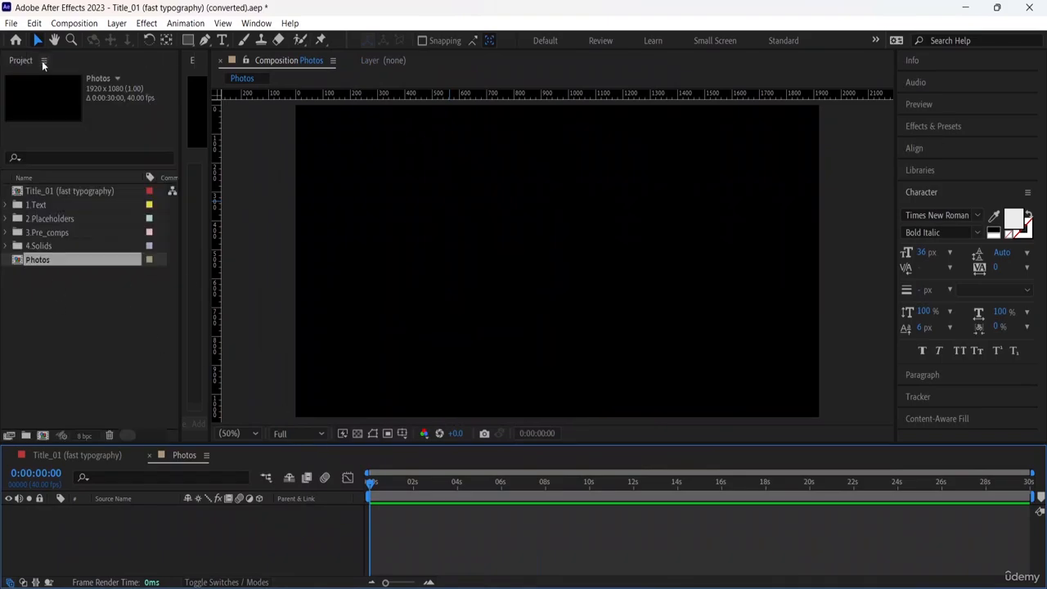
Delete all the project items, including the Title_01 composition, the Text, Placeholders, Pre_comps and Solids folders, and the Photos composition
{"action": "left_click", "coordinate": [51, 206]}
{"action": "left_click", "coordinate": [51, 191]}
{"action": "left_click", "coordinate": [44, 233]}
{"action": "left_click", "coordinate": [47, 246]}
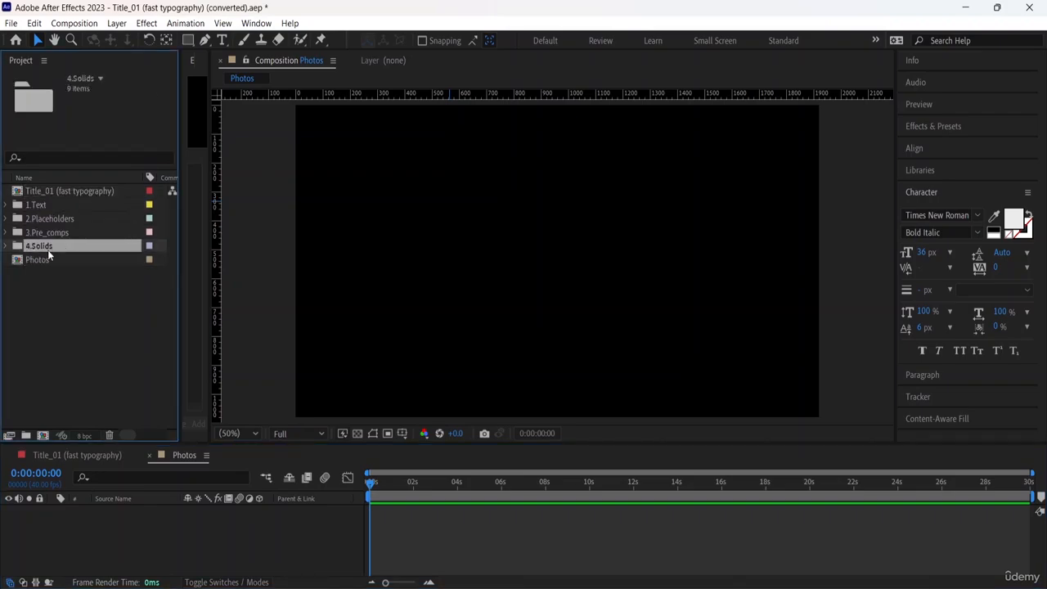
{"action": "left_click", "coordinate": [36, 260]}
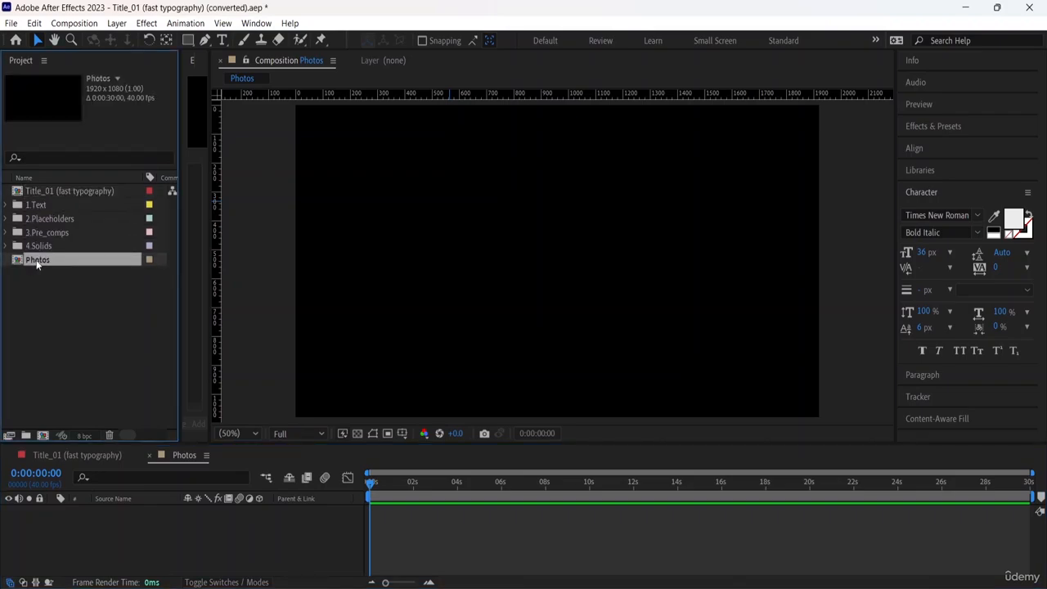
{"action": "left_click", "coordinate": [47, 255], "text": "ctrl"}
{"action": "left_click", "coordinate": [47, 248], "text": "ctrl"}
{"action": "left_click", "coordinate": [46, 257], "text": "ctrl"}
{"action": "left_click", "coordinate": [63, 233], "text": "ctrl"}
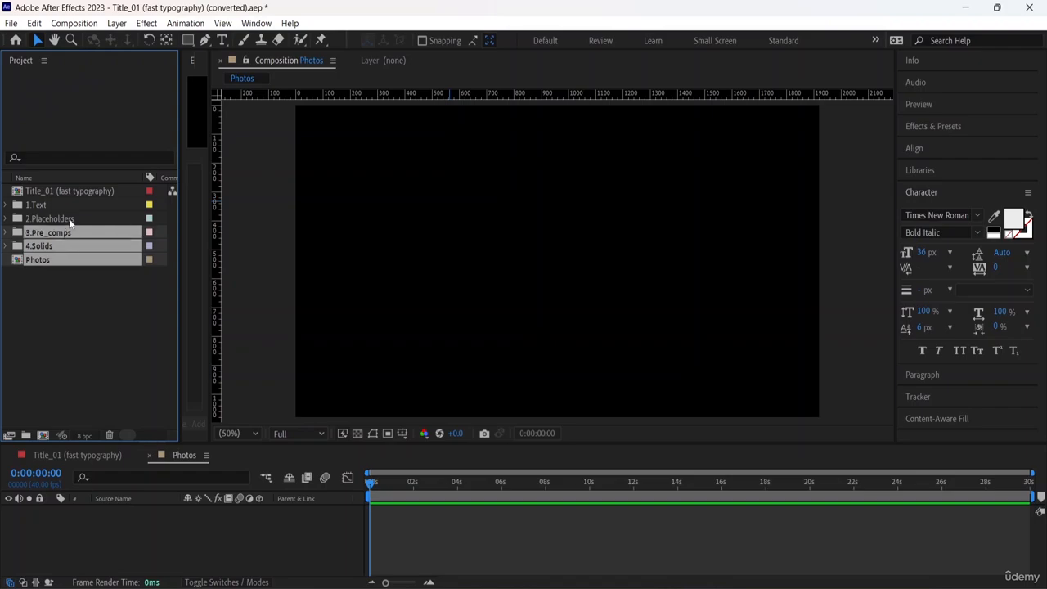
{"action": "left_click", "coordinate": [69, 219], "text": "ctrl"}
{"action": "left_click", "coordinate": [76, 205], "text": "ctrl"}
{"action": "left_click", "coordinate": [86, 192], "text": "ctrl"}
{"action": "key", "text": "Delete"}
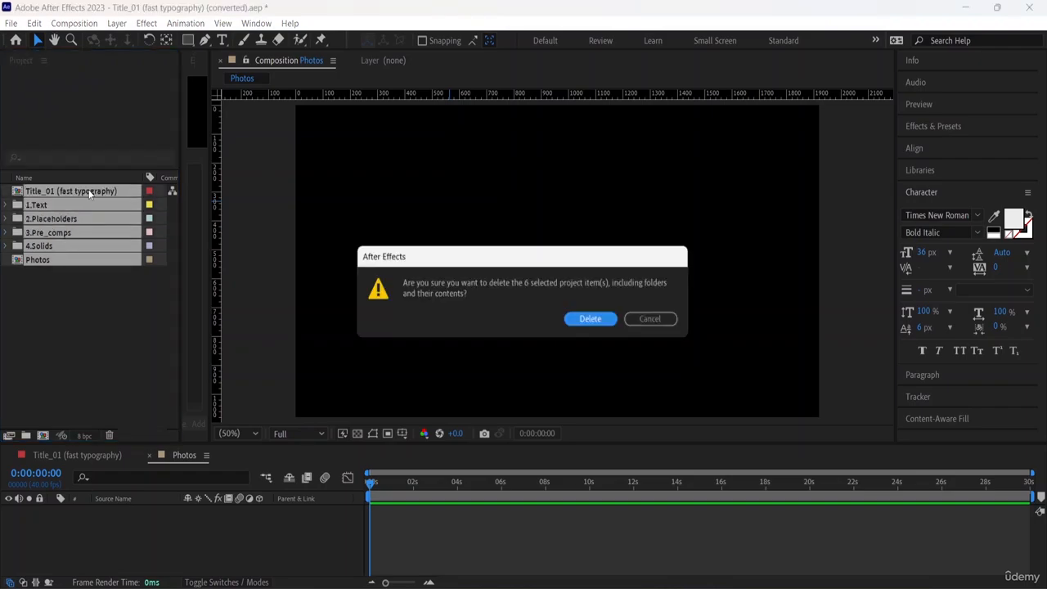
{"action": "left_click", "coordinate": [592, 320]}
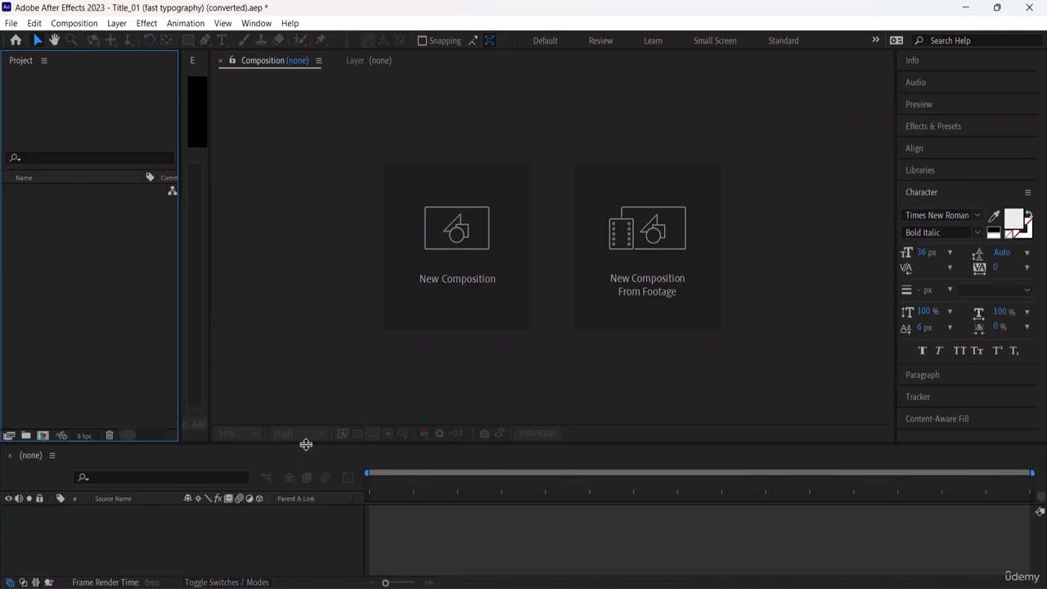
Enlarge the timeline area and create a new composition, accepting the offered settings
{"action": "left_click_drag", "start_coordinate": [306, 444], "coordinate": [323, 409]}
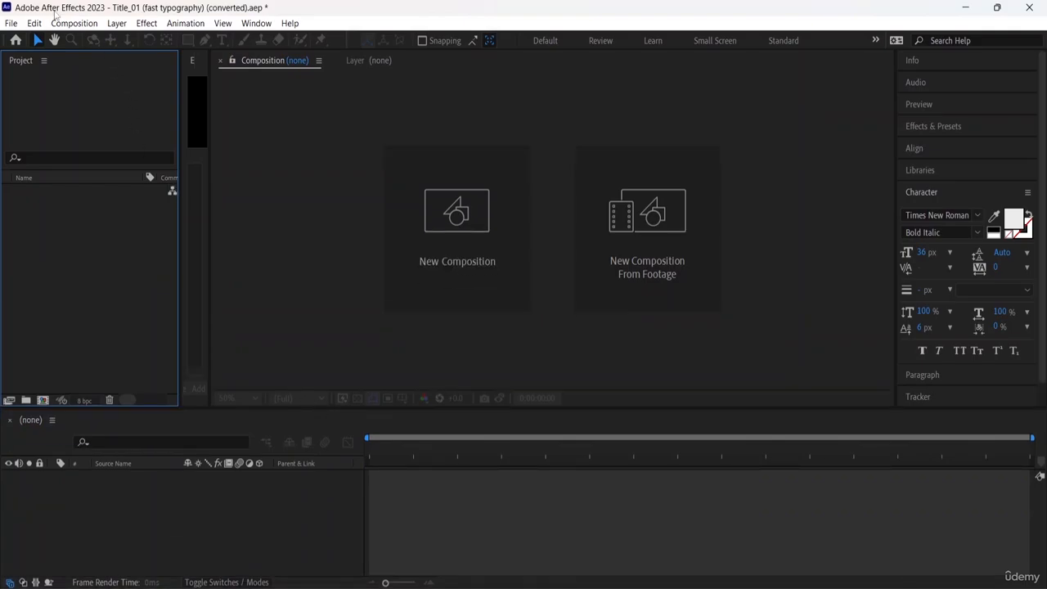
{"action": "left_click", "coordinate": [79, 23]}
{"action": "left_click", "coordinate": [264, 40]}
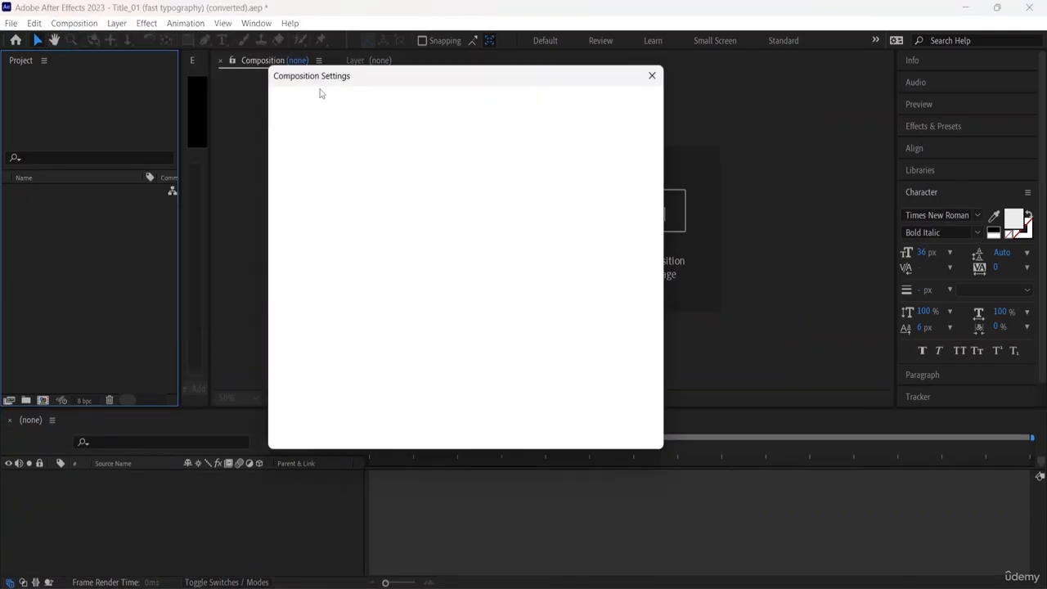
{"action": "left_click", "coordinate": [558, 434]}
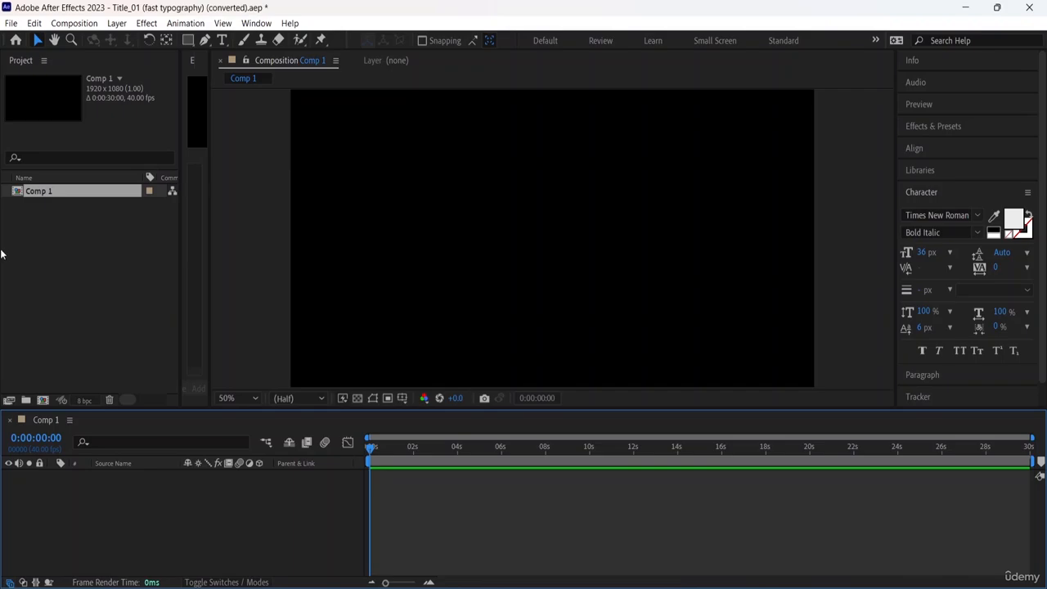
Import the bookshelf photo pexels-pixabay-159711.jpg into the project
{"action": "left_click", "coordinate": [12, 24]}
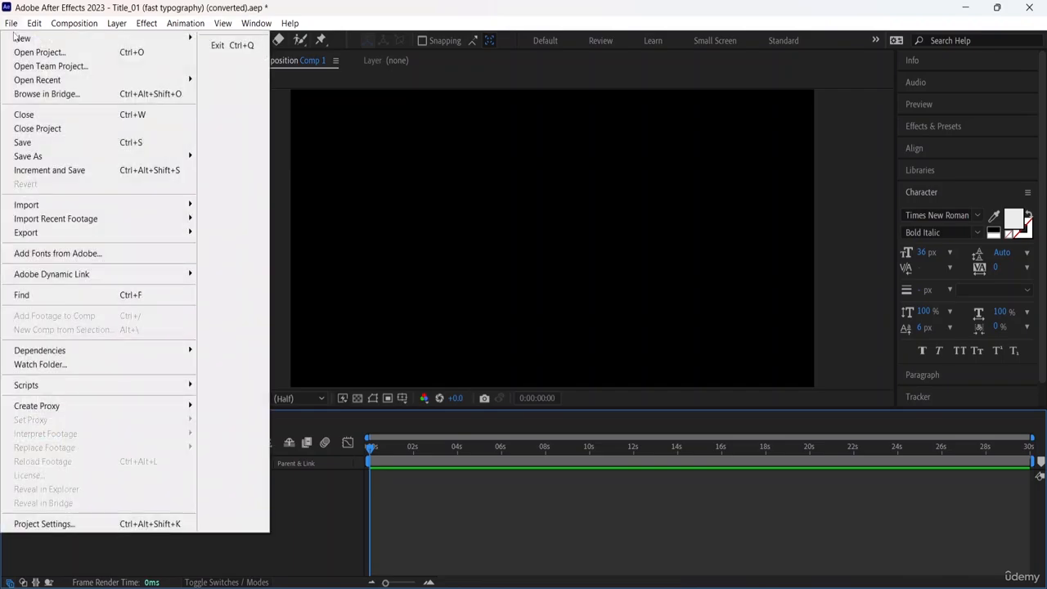
{"action": "mouse_move", "coordinate": [79, 211]}
{"action": "left_click", "coordinate": [246, 206]}
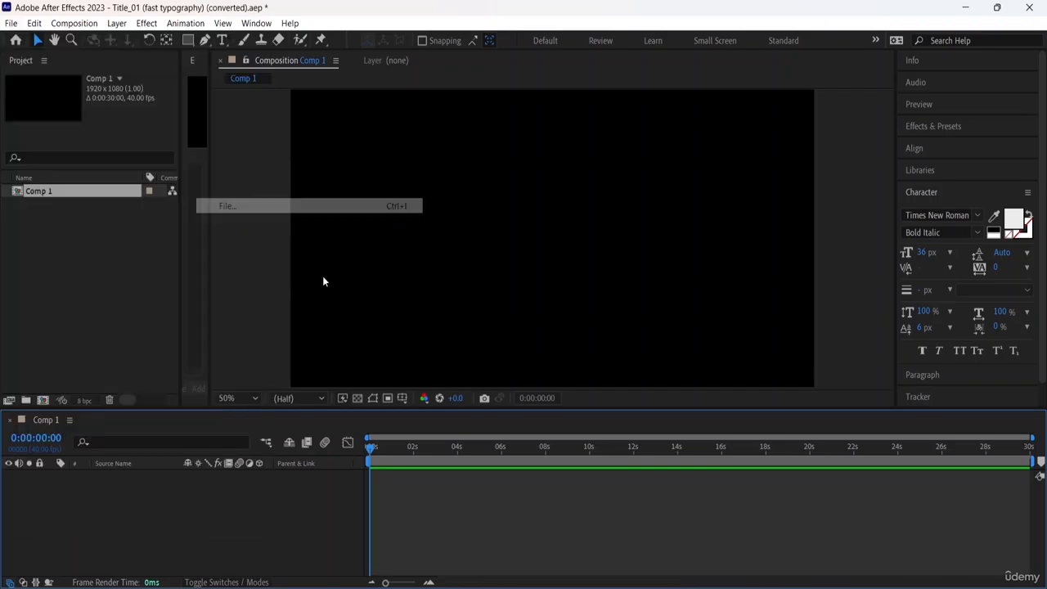
{"action": "double_click", "coordinate": [245, 185]}
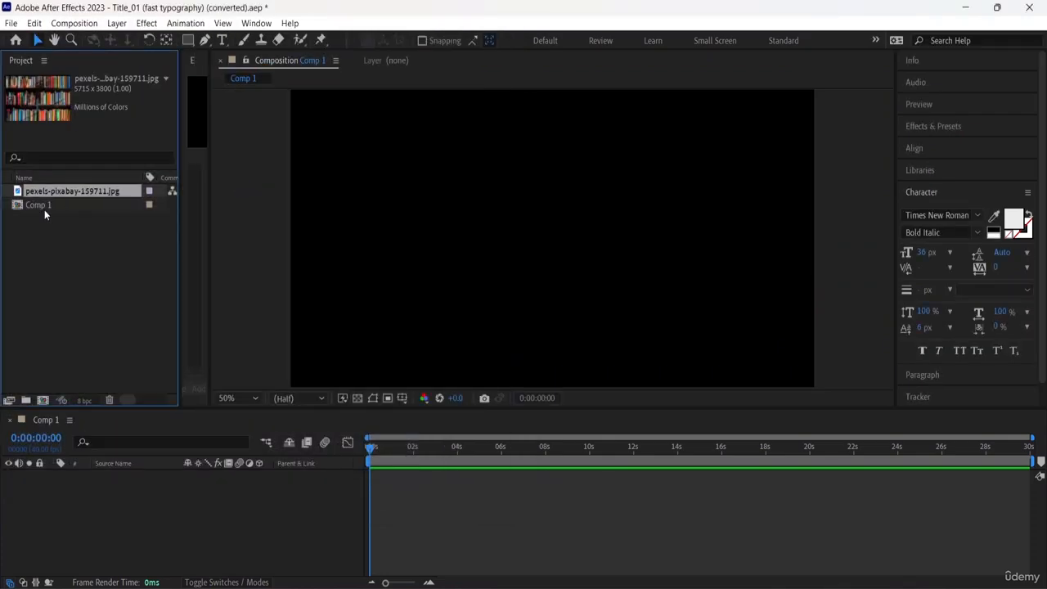
{"action": "left_click_drag", "start_coordinate": [74, 193], "coordinate": [82, 225]}
{"action": "left_click", "coordinate": [87, 205]}
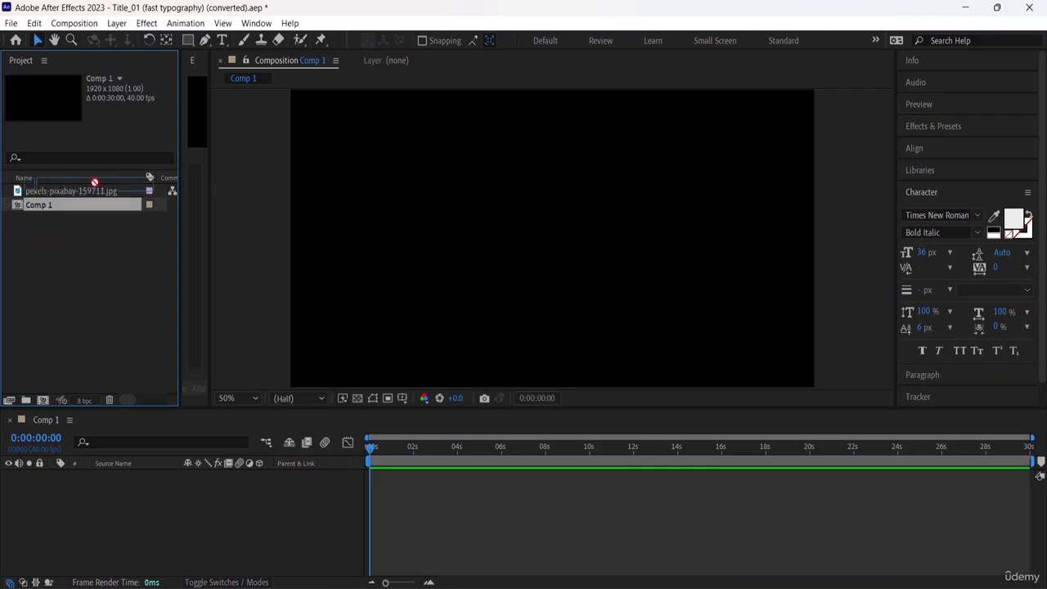
{"action": "left_click", "coordinate": [172, 190]}
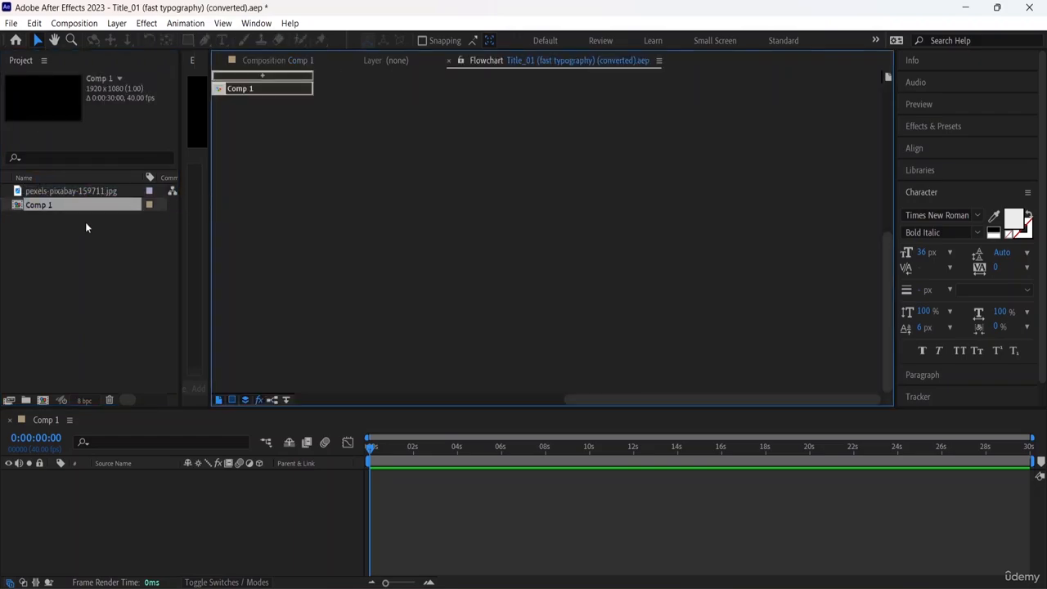
Add pexels-pixabay-159711.jpg to Comp 1 as a layer starting at 0 seconds
{"action": "left_click", "coordinate": [106, 191]}
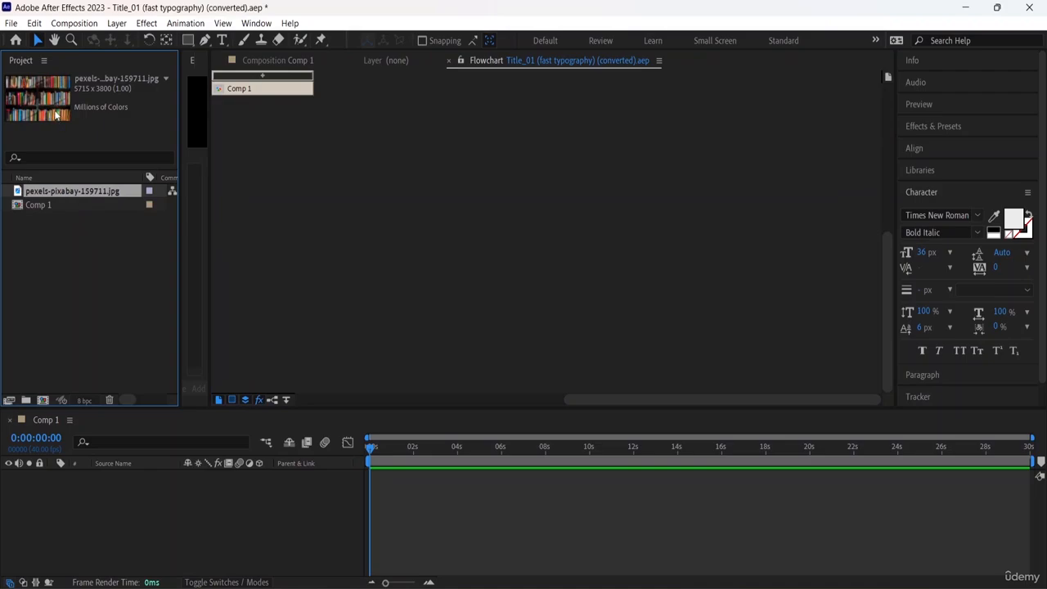
{"action": "mouse_move", "coordinate": [54, 112]}
{"action": "left_mouse_down"}
{"action": "mouse_move", "coordinate": [164, 204]}
{"action": "mouse_move", "coordinate": [359, 406]}
{"action": "mouse_move", "coordinate": [403, 486]}
{"action": "mouse_move", "coordinate": [446, 262]}
{"action": "mouse_move", "coordinate": [414, 512]}
{"action": "mouse_move", "coordinate": [464, 269]}
{"action": "left_mouse_up"}
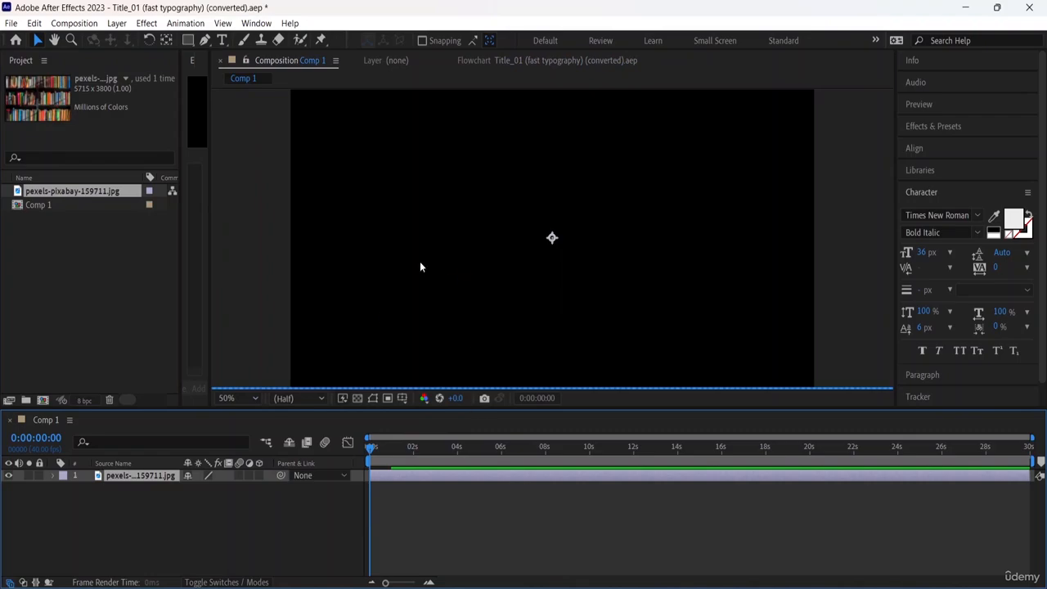
{"action": "left_click", "coordinate": [35, 194]}
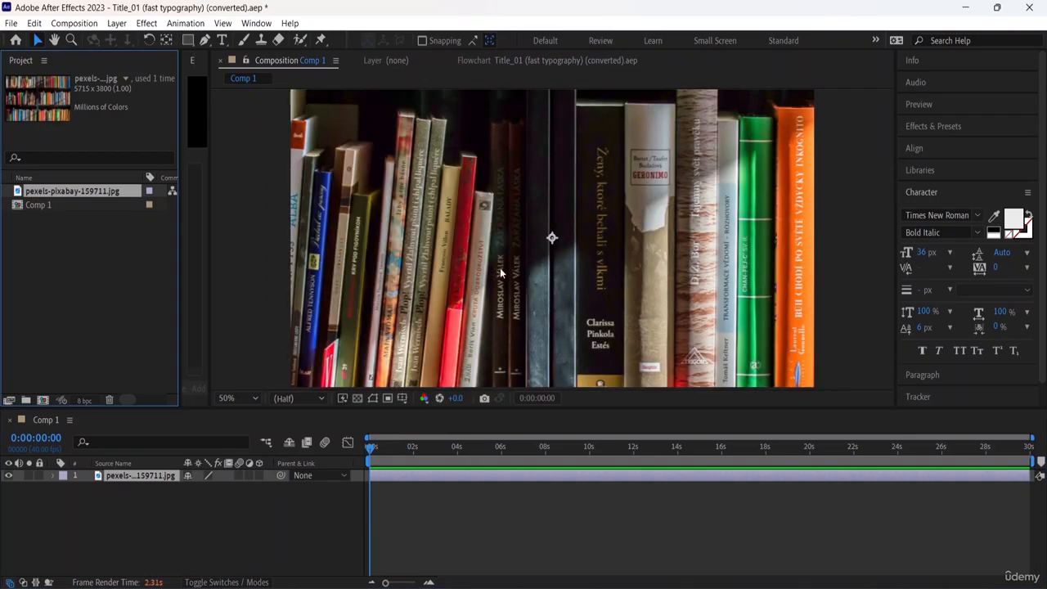
Scale the bookshelf layer down until it only slightly exceeds the composition frame, and trim its end to 10 seconds
{"action": "key", "text": "comma"}
{"action": "key", "text": "comma"}
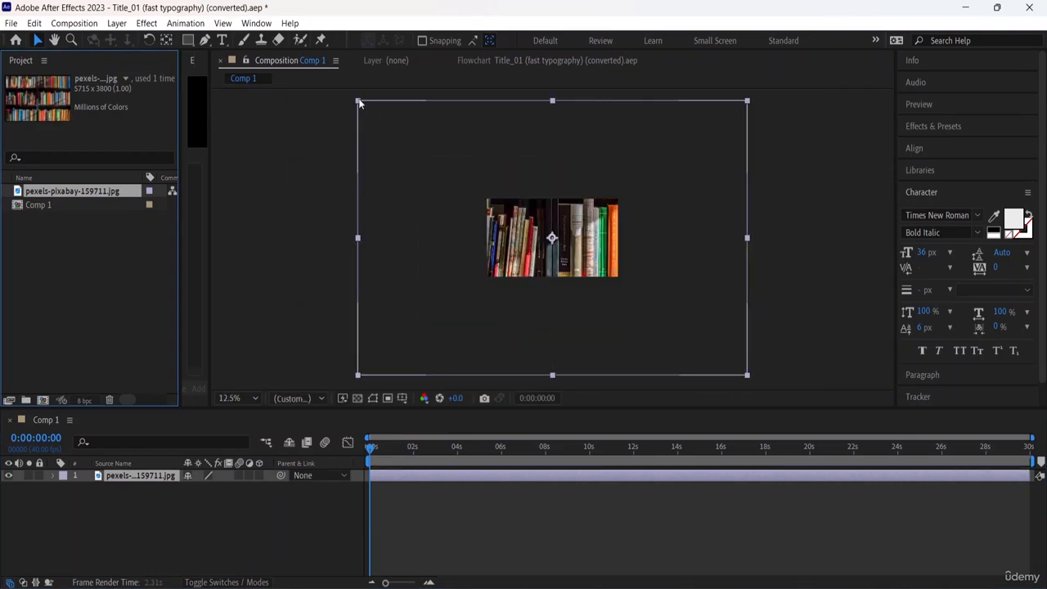
{"action": "left_click_drag", "start_coordinate": [359, 103], "coordinate": [478, 193]}
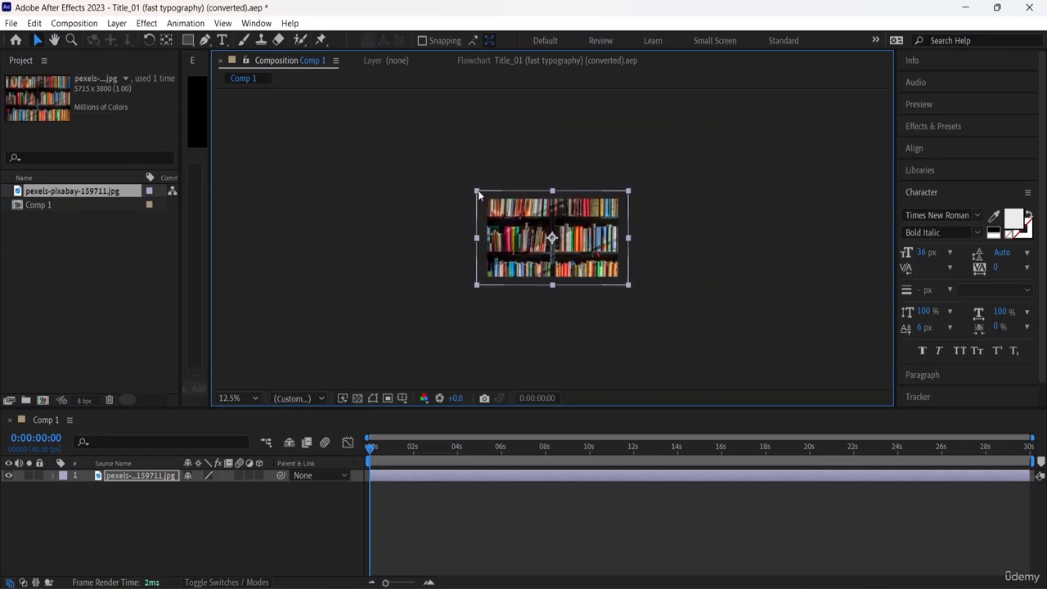
{"action": "left_click", "coordinate": [680, 218]}
{"action": "scroll", "coordinate": [535, 247], "scroll_direction": "up", "scroll_amount": 1}
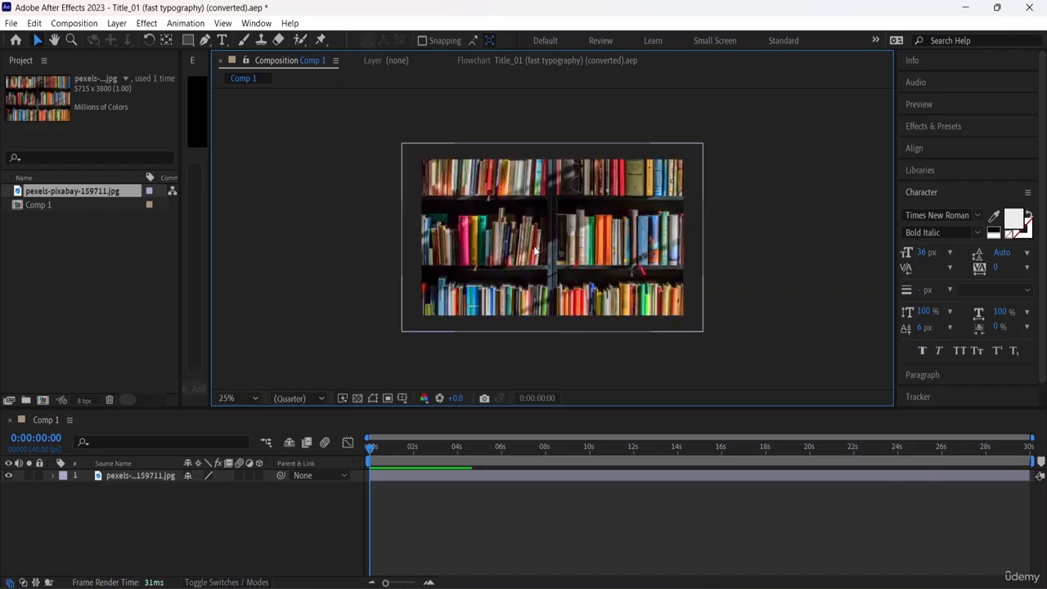
{"action": "scroll", "coordinate": [535, 248], "scroll_direction": "up", "scroll_amount": 1}
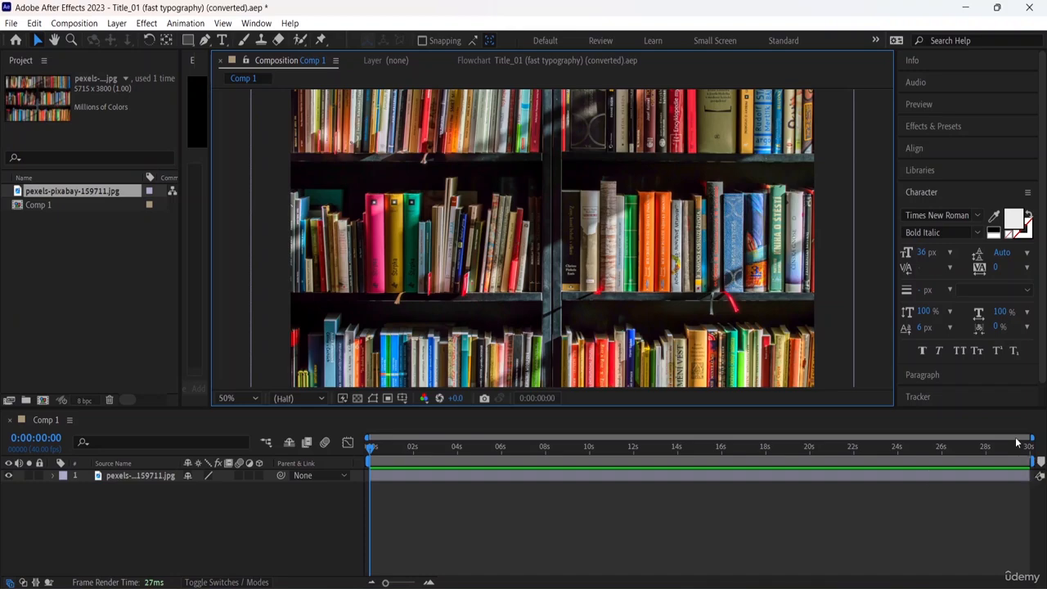
{"action": "left_click_drag", "start_coordinate": [1030, 476], "coordinate": [587, 493]}
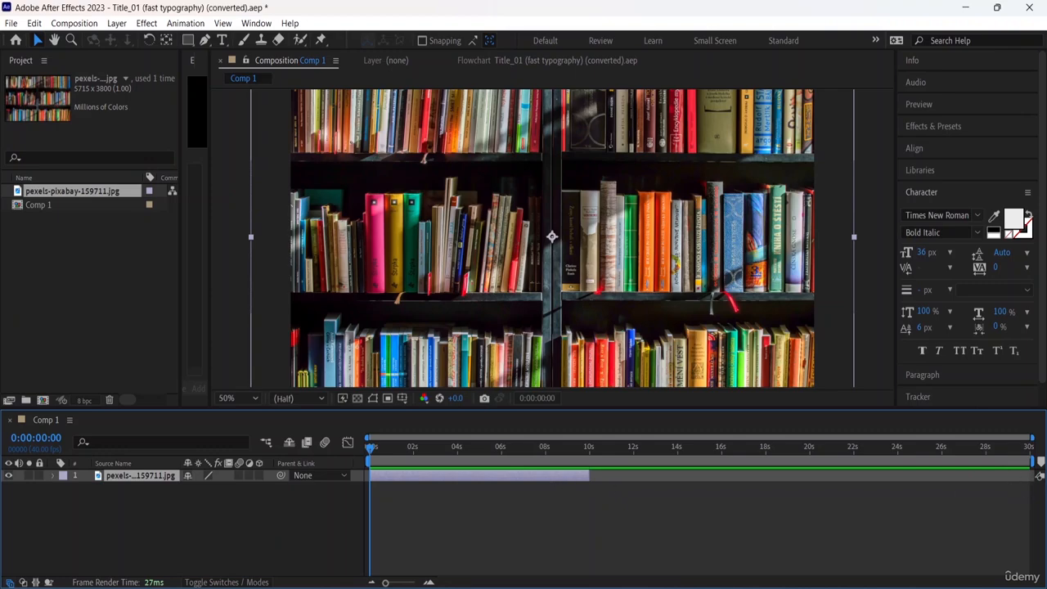
Set the bookshelf layer's duration to 5 seconds with Time Stretch, and extend its end back to the 10-second mark
{"action": "right_click", "coordinate": [562, 480]}
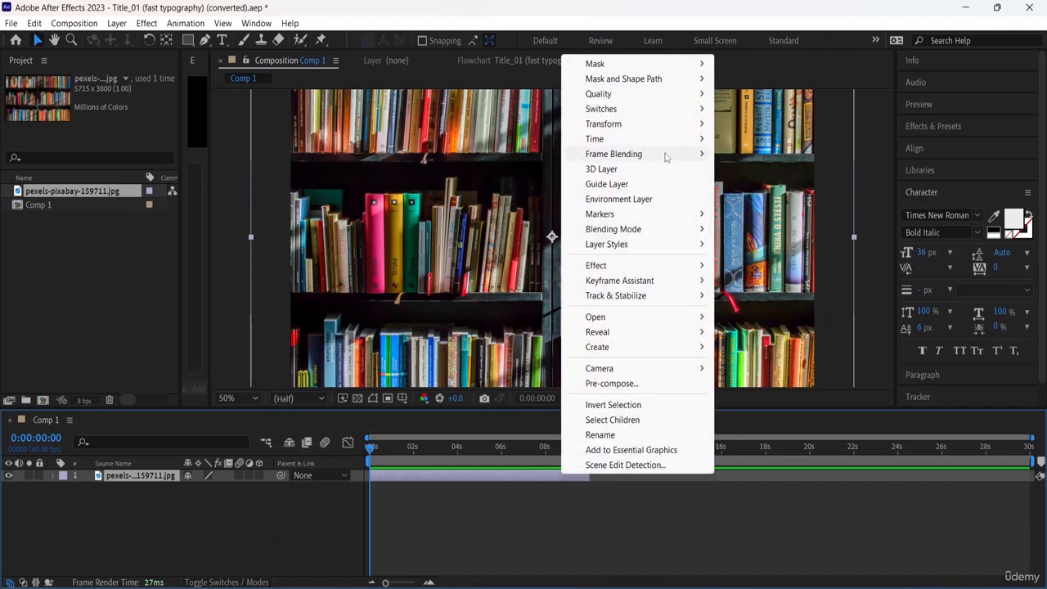
{"action": "mouse_move", "coordinate": [688, 143]}
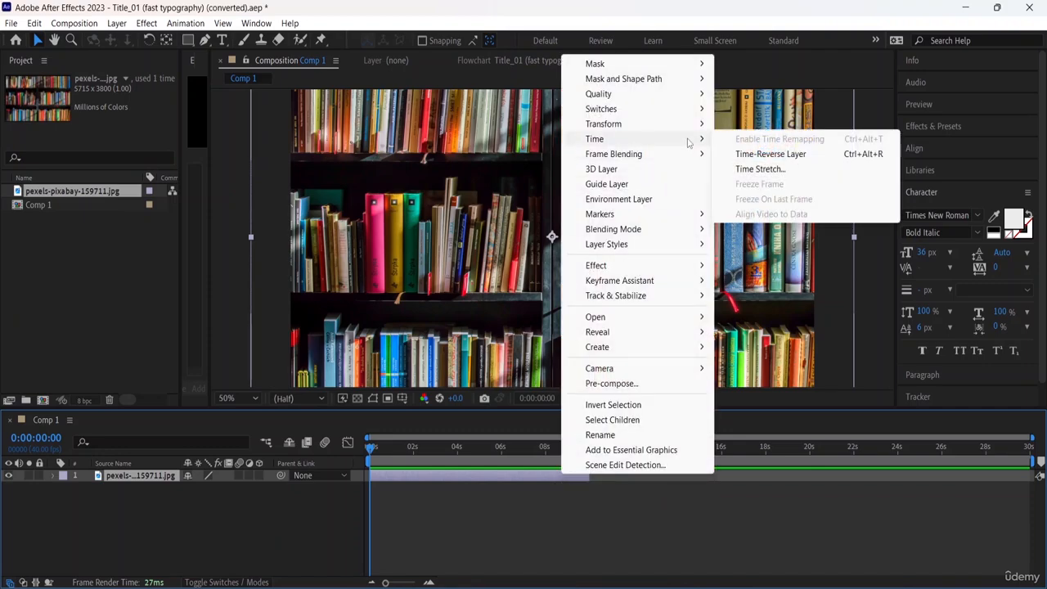
{"action": "left_click", "coordinate": [765, 168]}
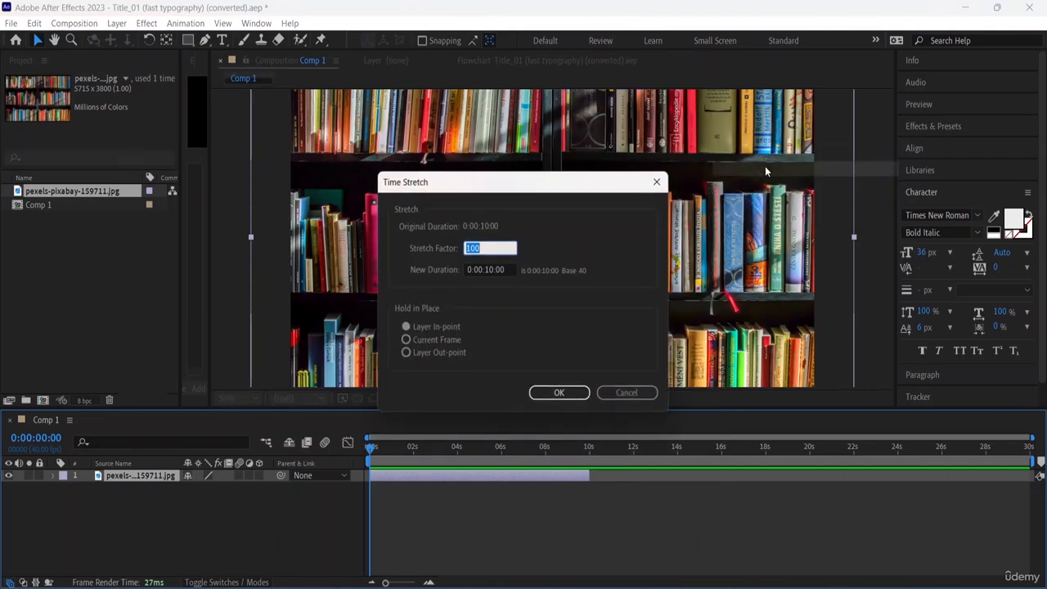
{"action": "left_click", "coordinate": [496, 271]}
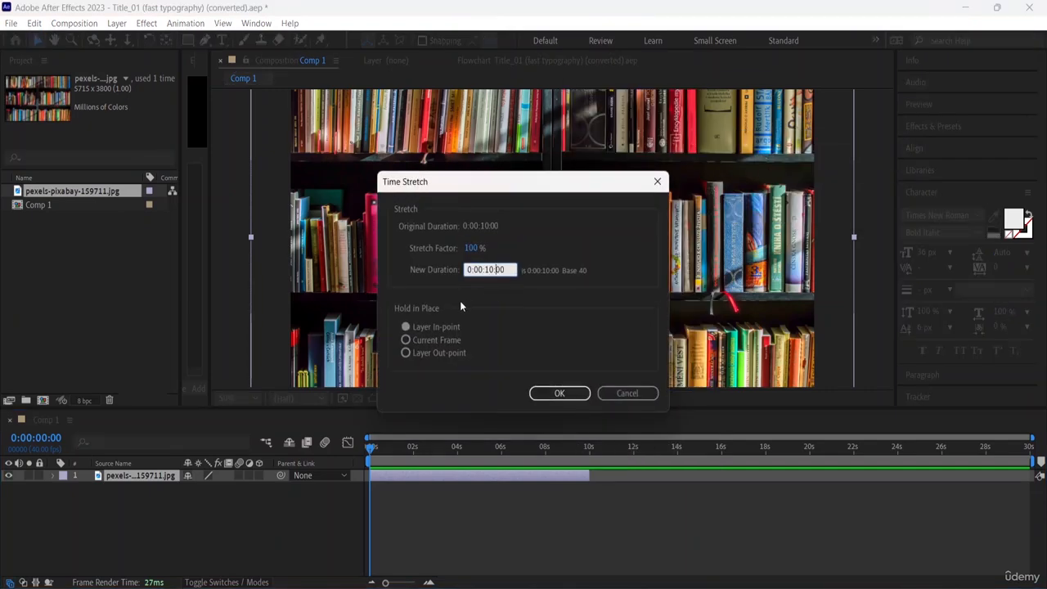
{"action": "left_click", "coordinate": [490, 269]}
{"action": "key", "text": "BackSpace"}
{"action": "key", "text": "Delete"}
{"action": "type", "text": "5"}
{"action": "left_click", "coordinate": [577, 394]}
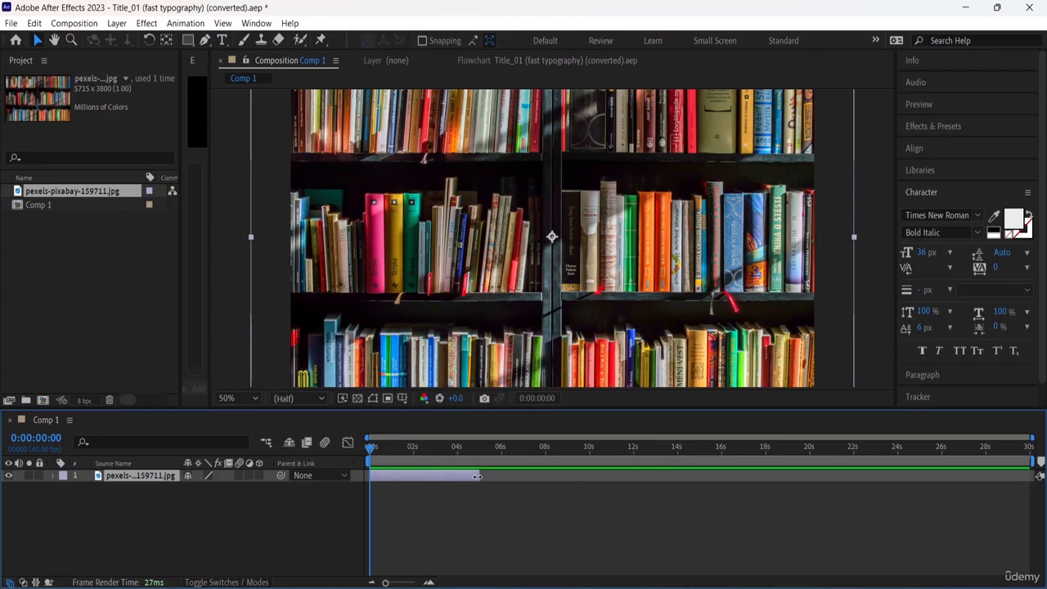
{"action": "left_click_drag", "start_coordinate": [477, 476], "coordinate": [560, 479]}
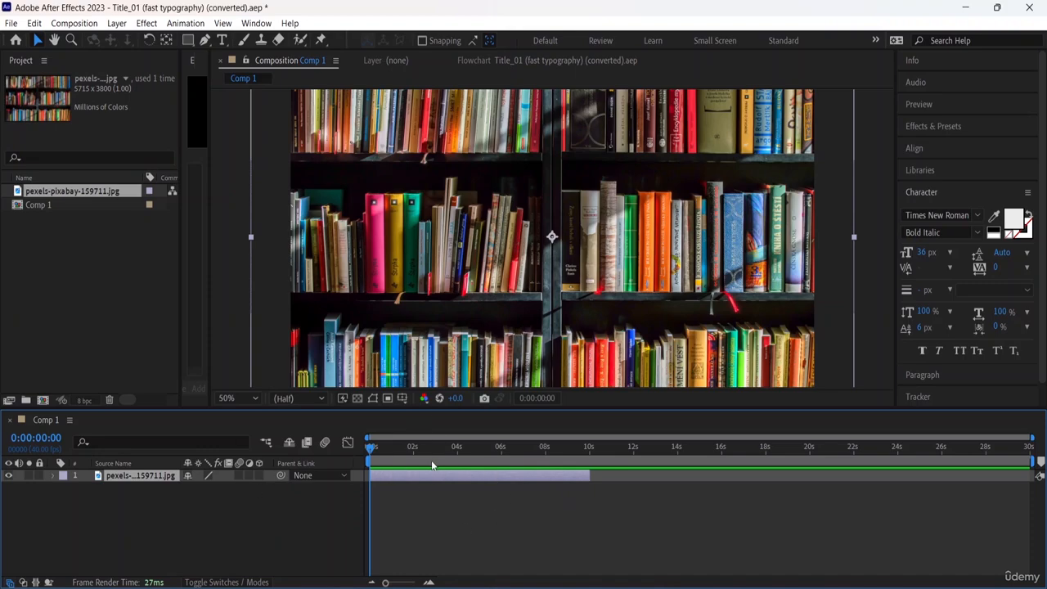
Import the light bulb image pexels-pixabay-355948.jpg into the project
{"action": "key", "text": "comma"}
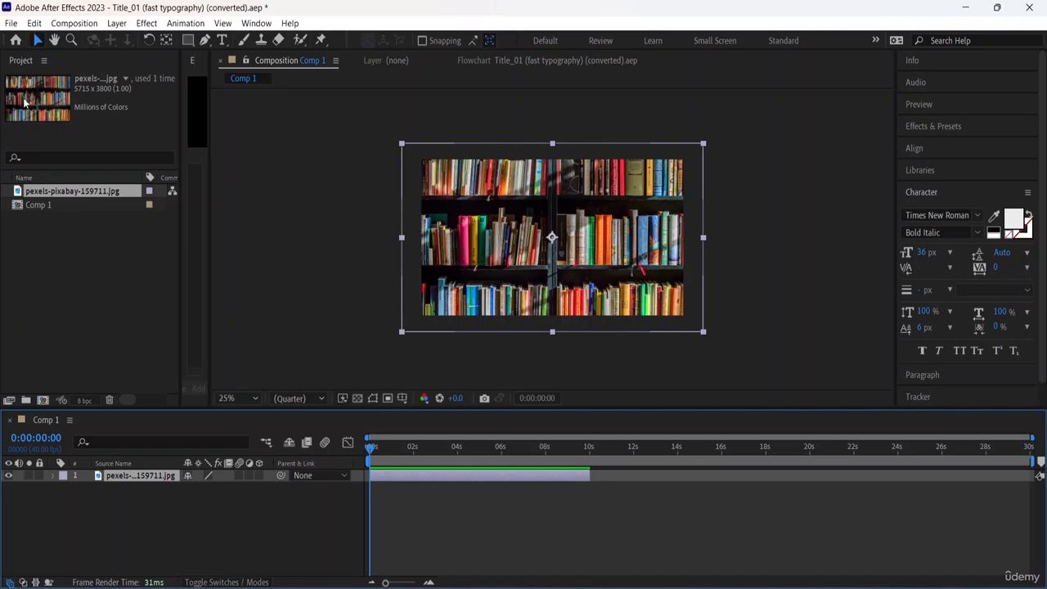
{"action": "left_click", "coordinate": [11, 23]}
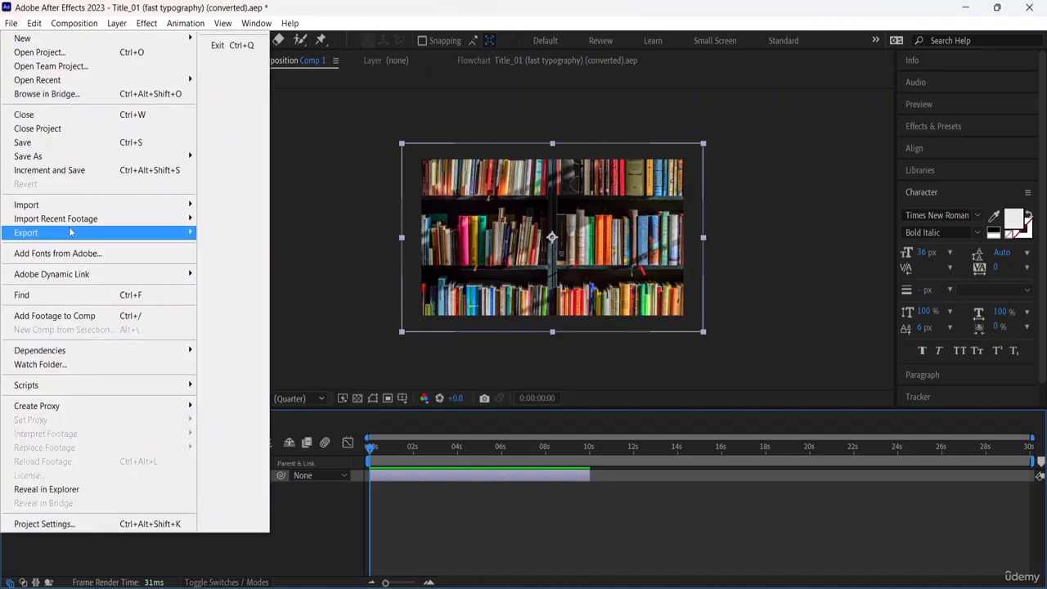
{"action": "mouse_move", "coordinate": [99, 205]}
{"action": "left_click", "coordinate": [258, 207]}
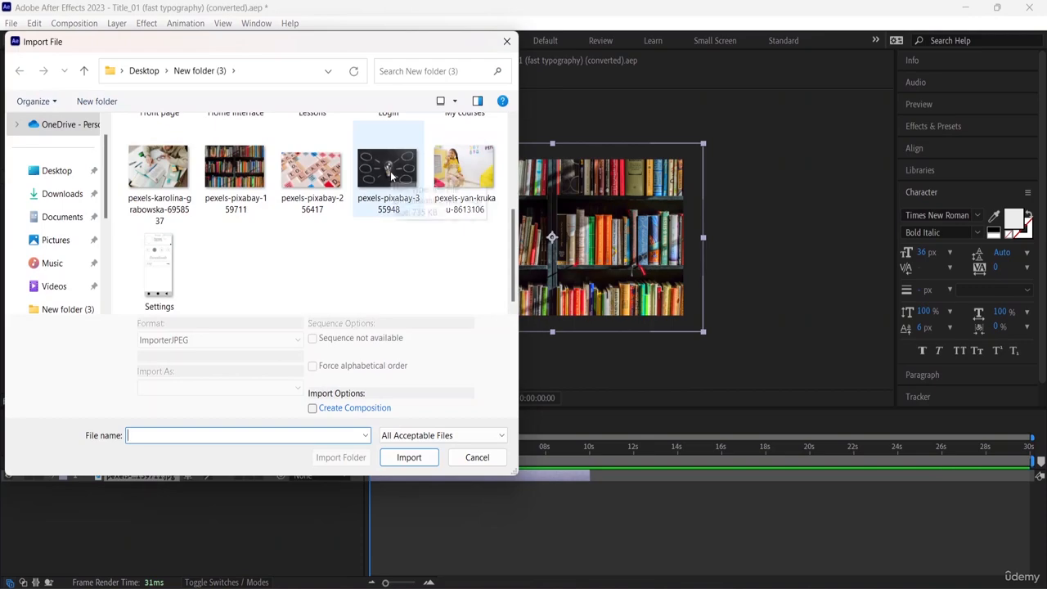
{"action": "double_click", "coordinate": [389, 170]}
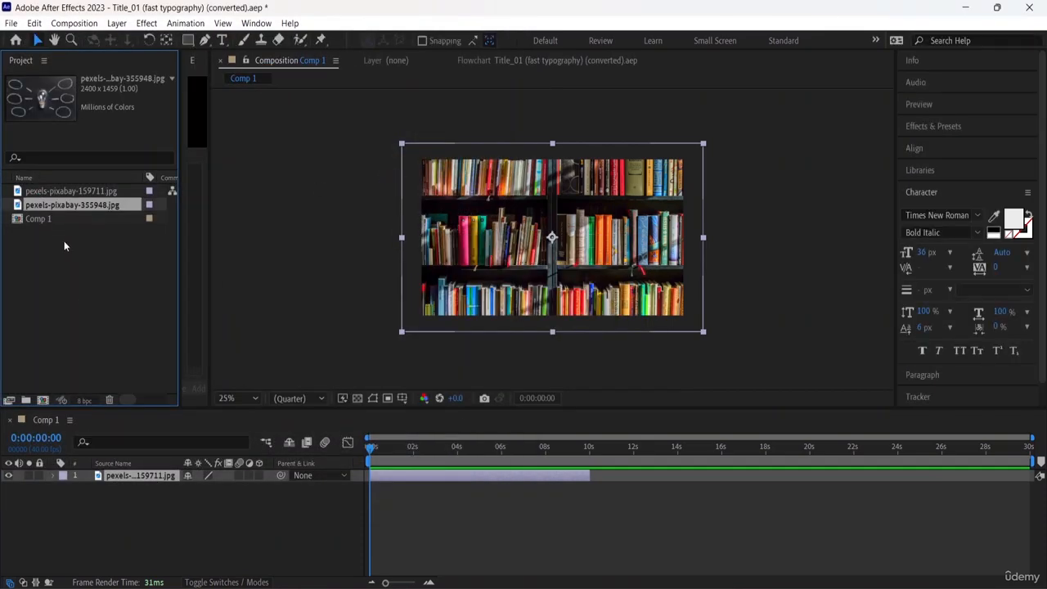
Place pexels-pixabay-355948.jpg below the bookshelf layer, starting at about 2.6 seconds, and preview the composition from 0:00:03:39
{"action": "left_click_drag", "start_coordinate": [77, 211], "coordinate": [426, 494]}
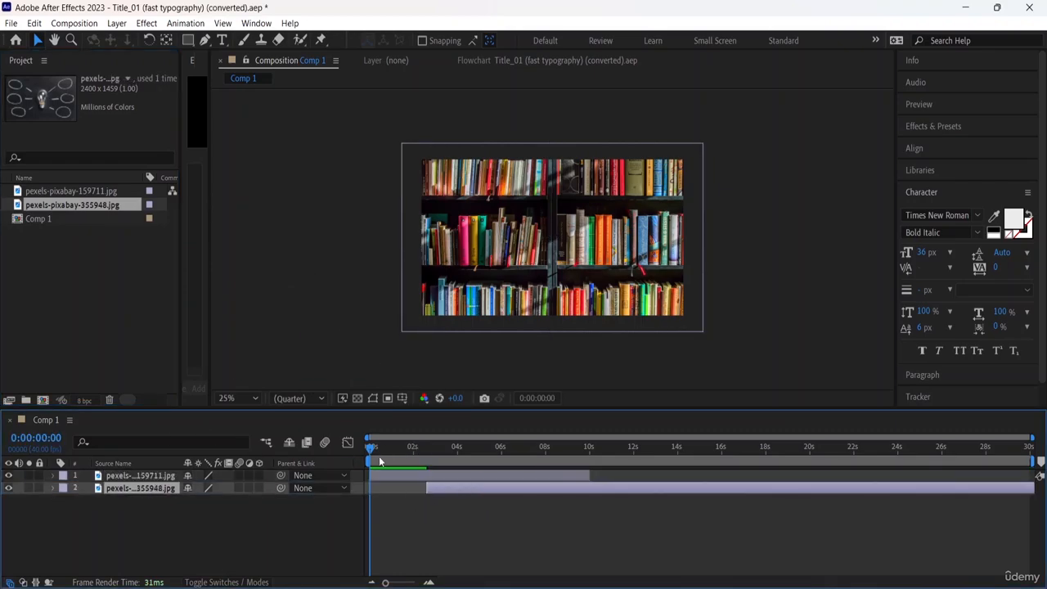
{"action": "left_click_drag", "start_coordinate": [371, 458], "coordinate": [457, 458]}
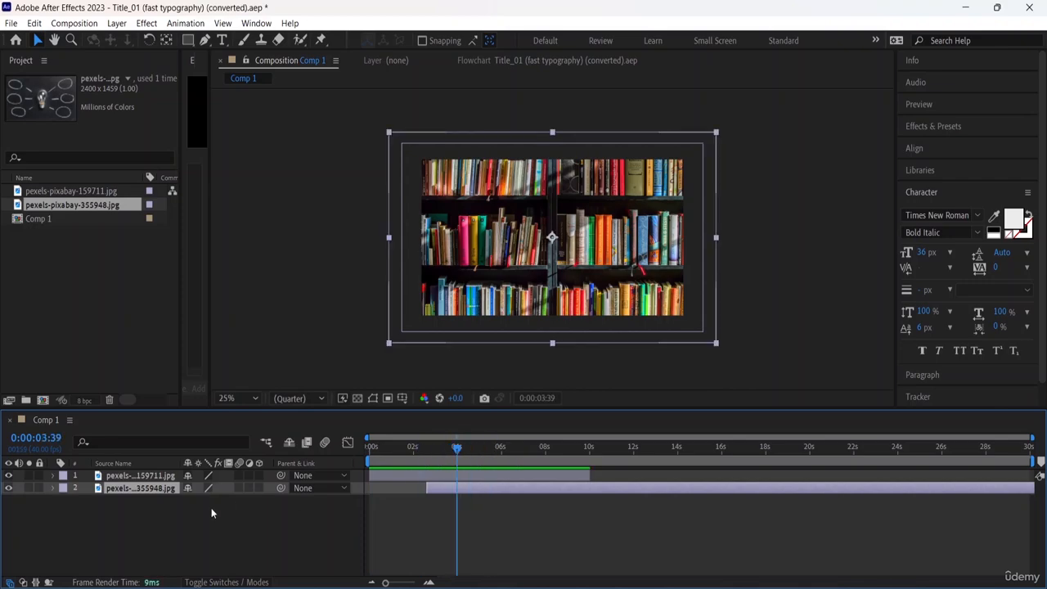
{"action": "left_click_drag", "start_coordinate": [160, 491], "coordinate": [136, 491]}
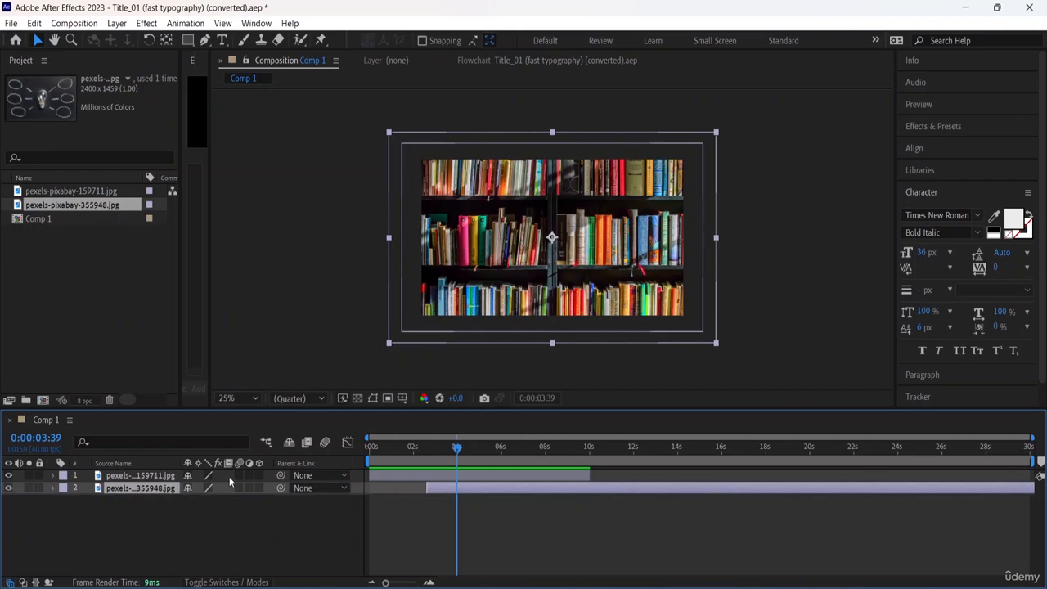
{"action": "key", "text": "space"}
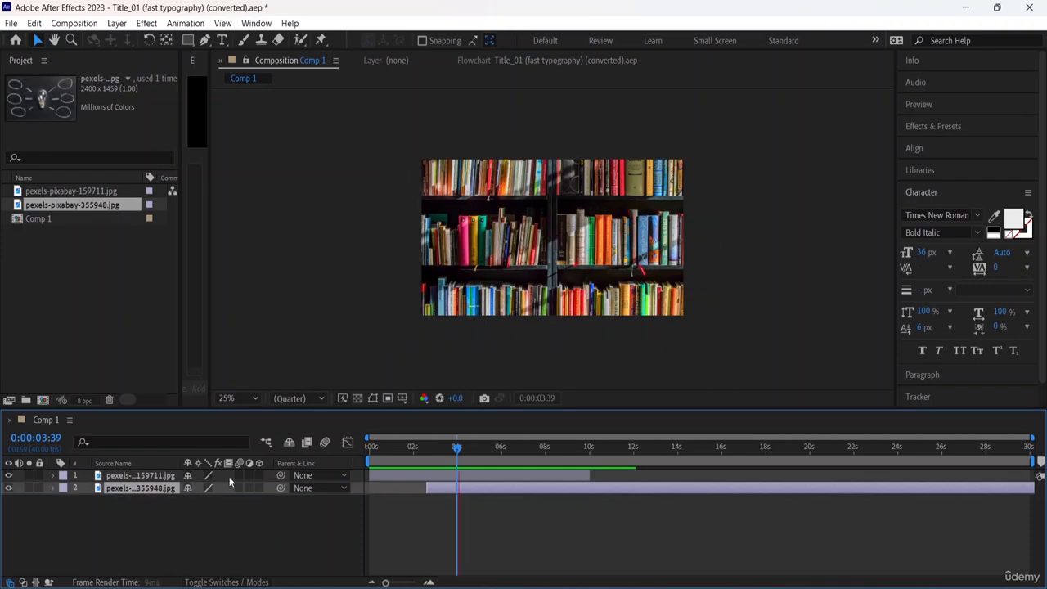
Preview the composition from about 9.4 seconds and return the playhead to the start
{"action": "left_click_drag", "start_coordinate": [561, 458], "coordinate": [578, 458]}
{"action": "key", "text": "space"}
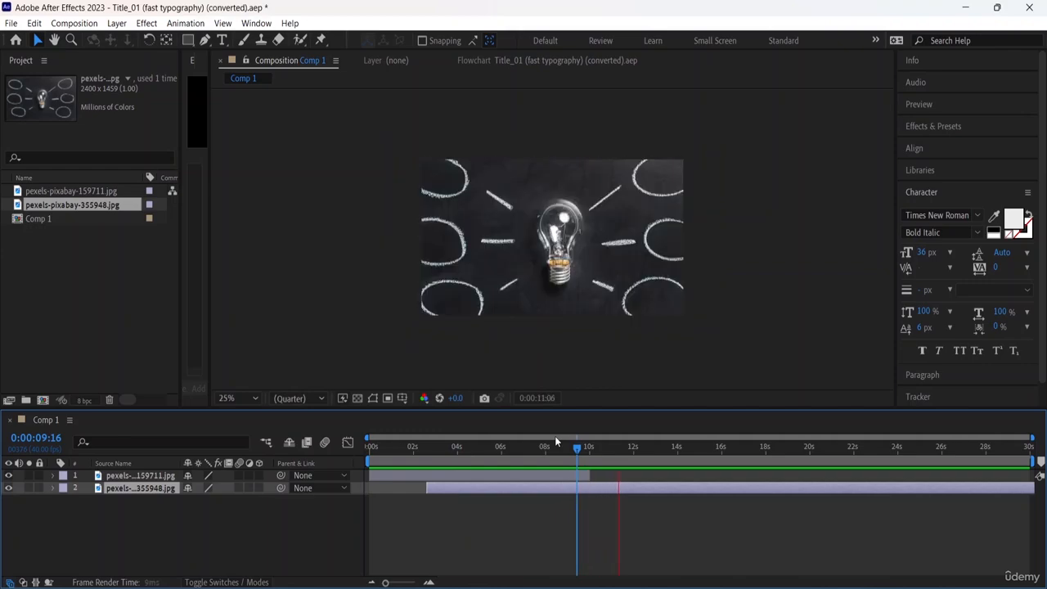
{"action": "left_click_drag", "start_coordinate": [578, 446], "coordinate": [313, 454]}
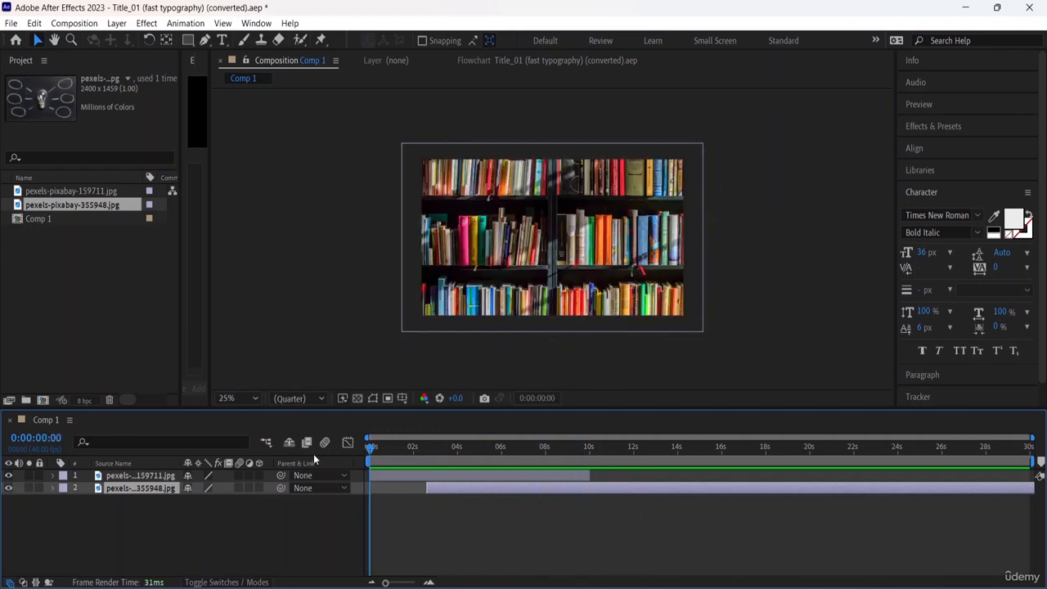
Shorten the light bulb layer to about 6.5 seconds, starting at about 2.3 seconds, and trim the bookshelf layer's end to about 4 seconds
{"action": "double_click", "coordinate": [1034, 490]}
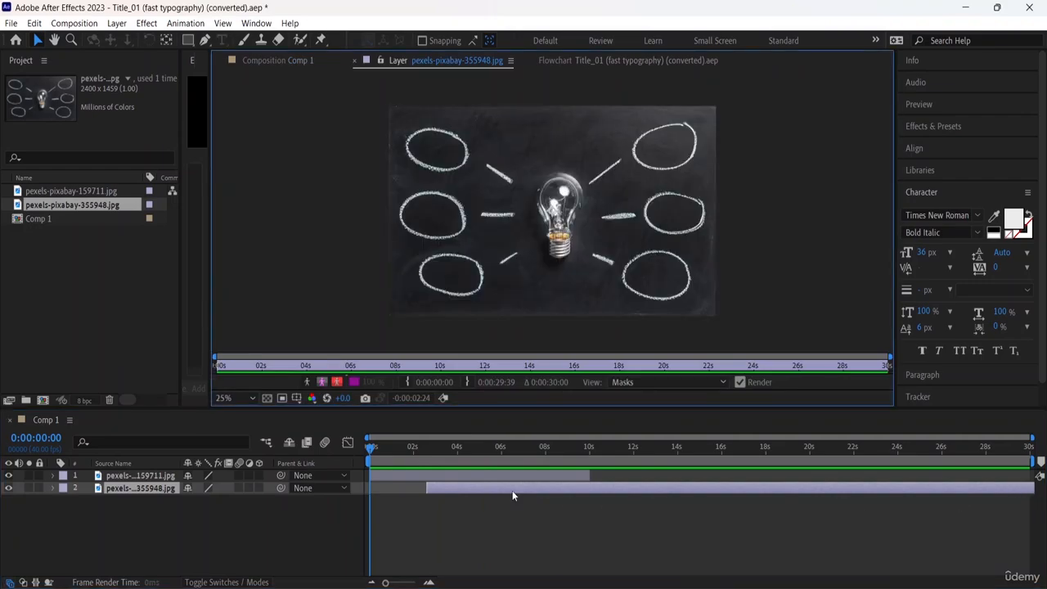
{"action": "left_click", "coordinate": [179, 490]}
{"action": "left_click_drag", "start_coordinate": [1011, 491], "coordinate": [456, 501]}
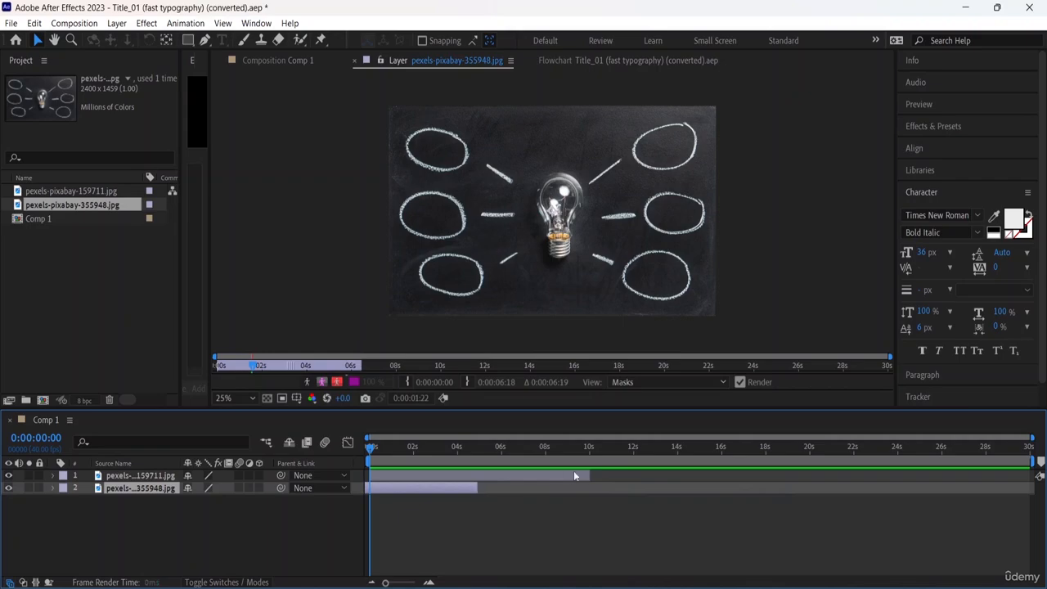
{"action": "left_click_drag", "start_coordinate": [588, 475], "coordinate": [533, 490]}
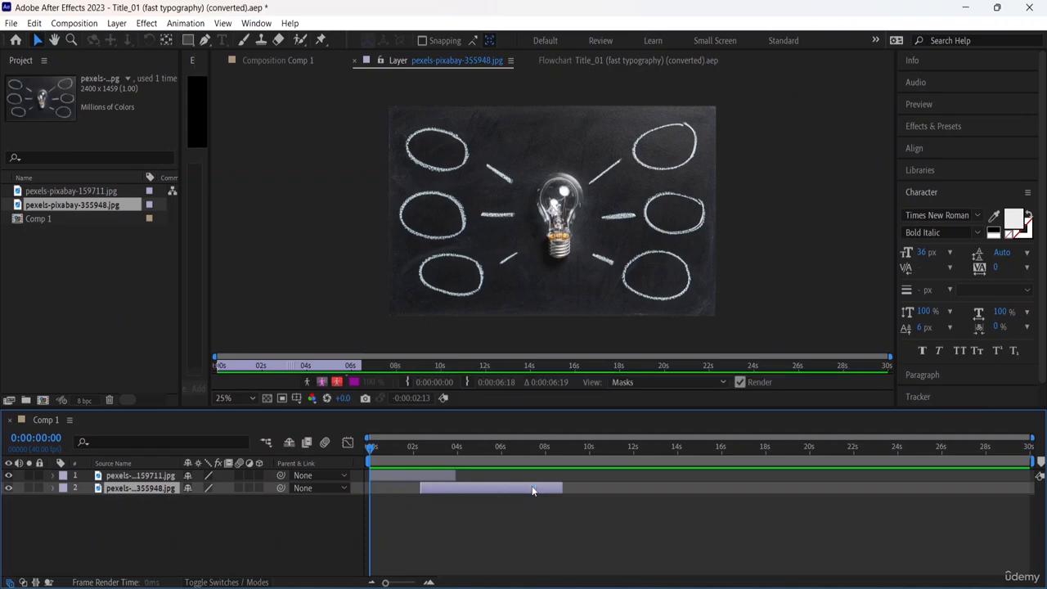
Close the light bulb layer view and the project flowchart, and preview Comp 1 from the start
{"action": "key", "text": "space"}
{"action": "left_click", "coordinate": [386, 448]}
{"action": "left_click_drag", "start_coordinate": [380, 448], "coordinate": [282, 454]}
{"action": "left_click", "coordinate": [265, 64]}
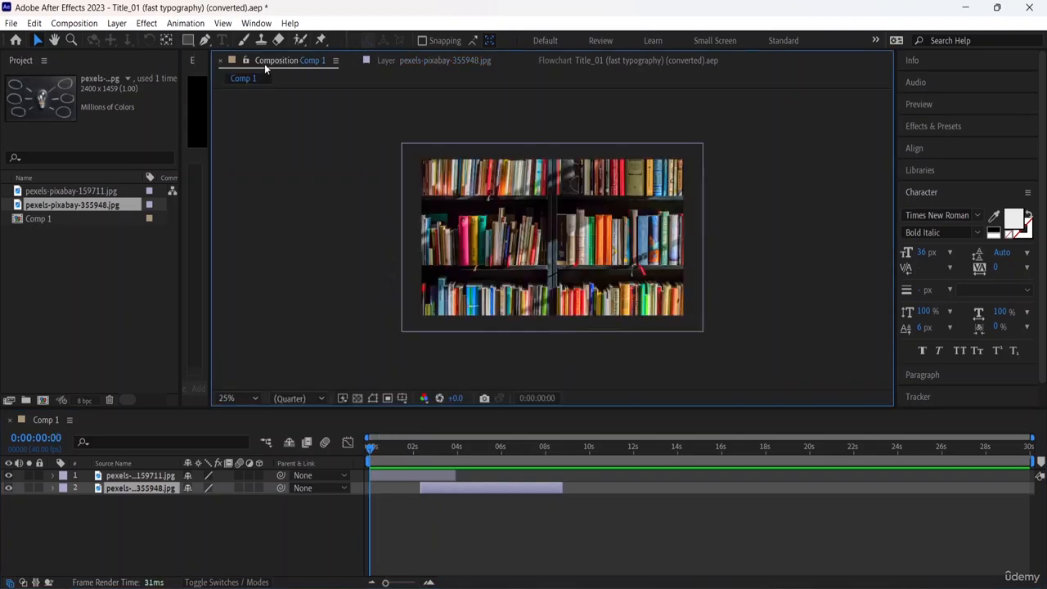
{"action": "left_click", "coordinate": [421, 63]}
{"action": "left_click", "coordinate": [354, 61]}
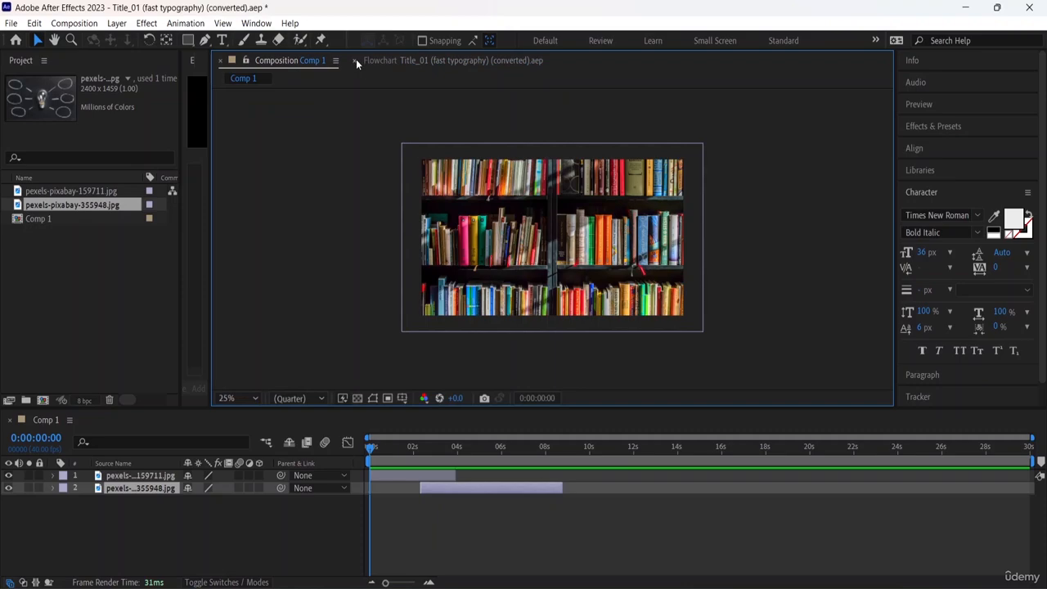
{"action": "left_click", "coordinate": [355, 60]}
{"action": "key", "text": "space"}
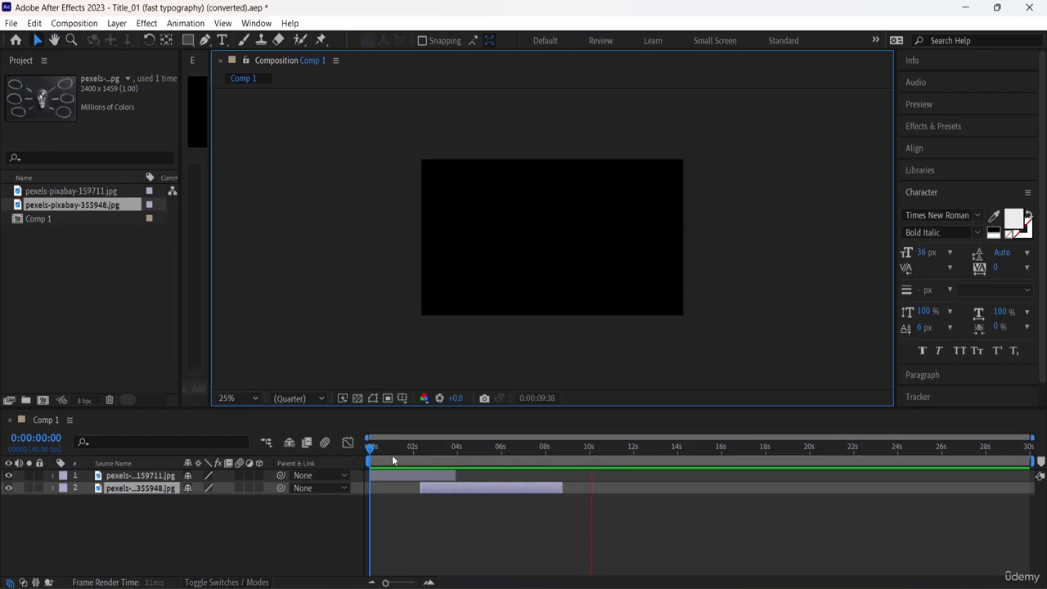
{"action": "key", "text": "space"}
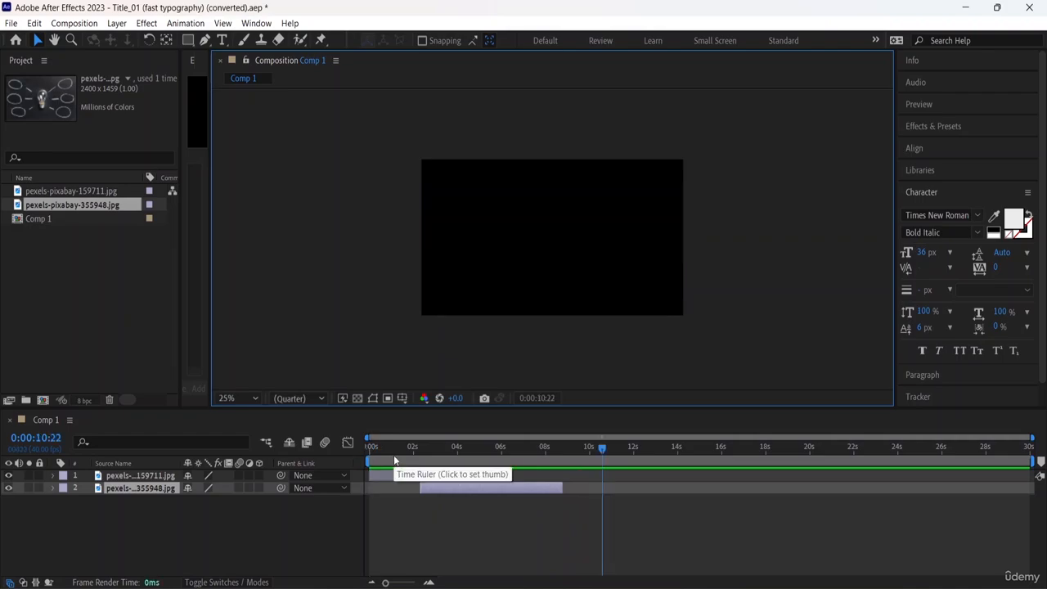
Enable motion blur for the light bulb layer, preview the composition, and return the playhead to the start
{"action": "left_click", "coordinate": [238, 488]}
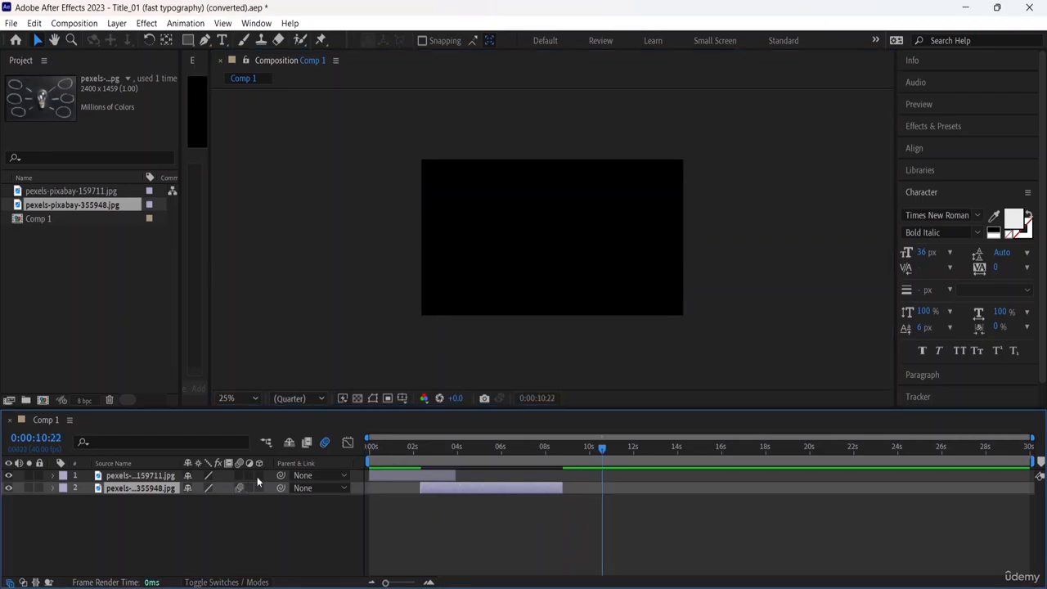
{"action": "key", "text": "space"}
{"action": "left_click_drag", "start_coordinate": [470, 455], "coordinate": [354, 450]}
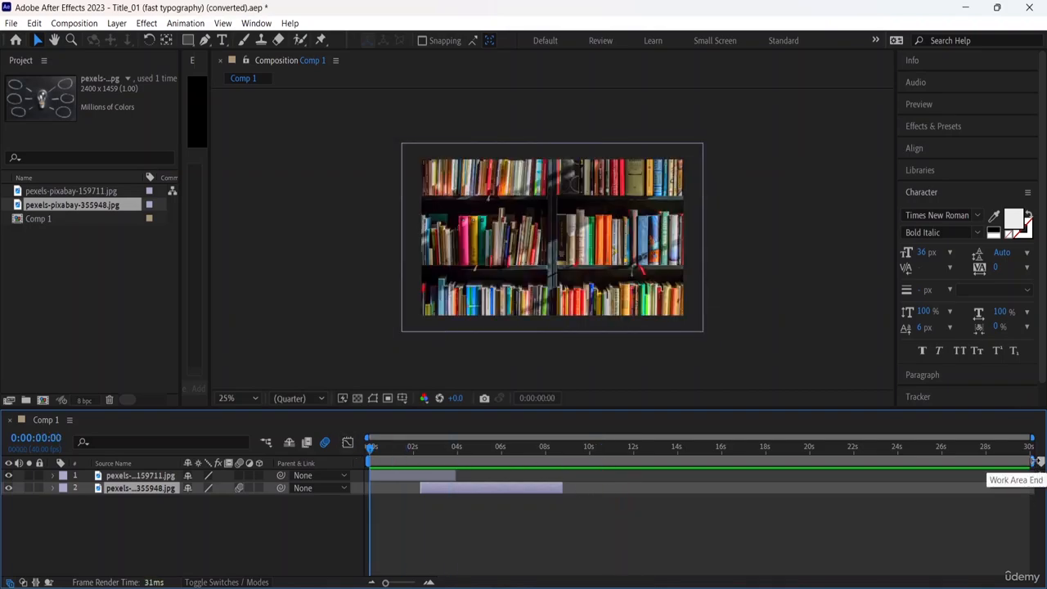
End the work area at about 6.3 seconds, preview it, and trim the light bulb layer's end to match
{"action": "left_click_drag", "start_coordinate": [1030, 464], "coordinate": [509, 477]}
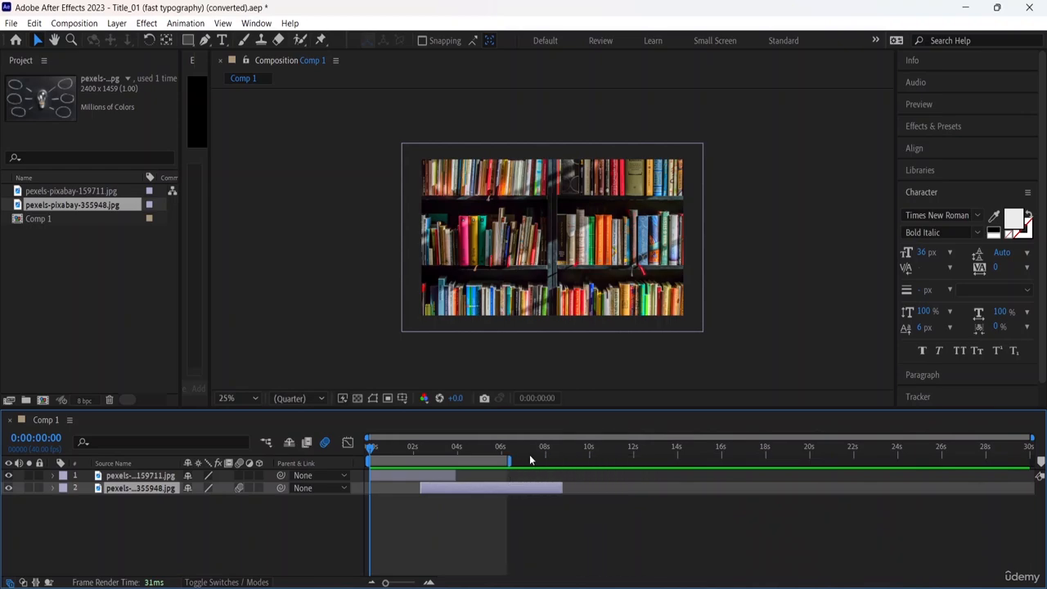
{"action": "key", "text": "space"}
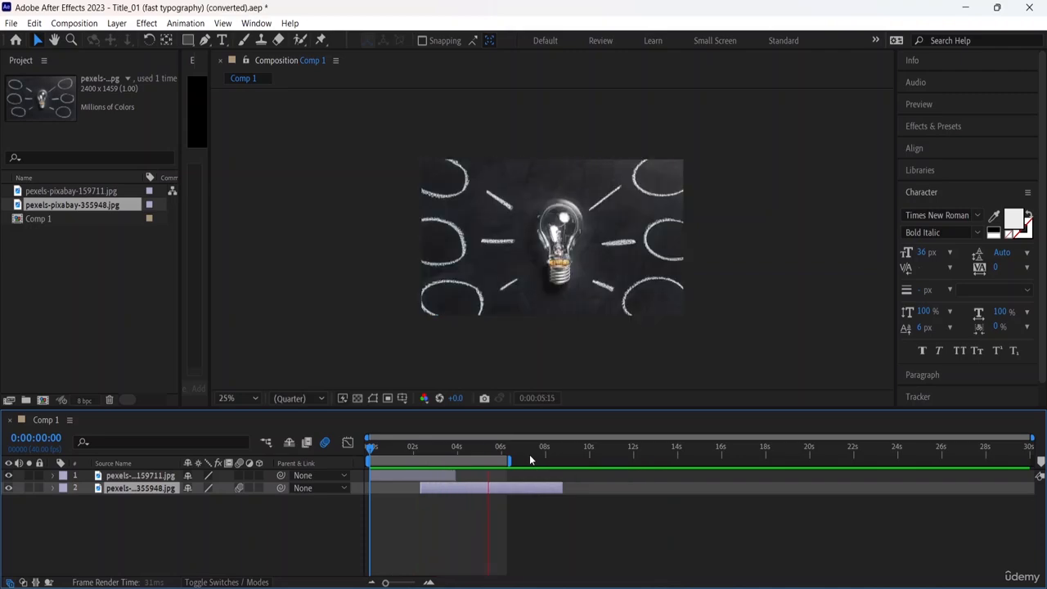
{"action": "key", "text": "space"}
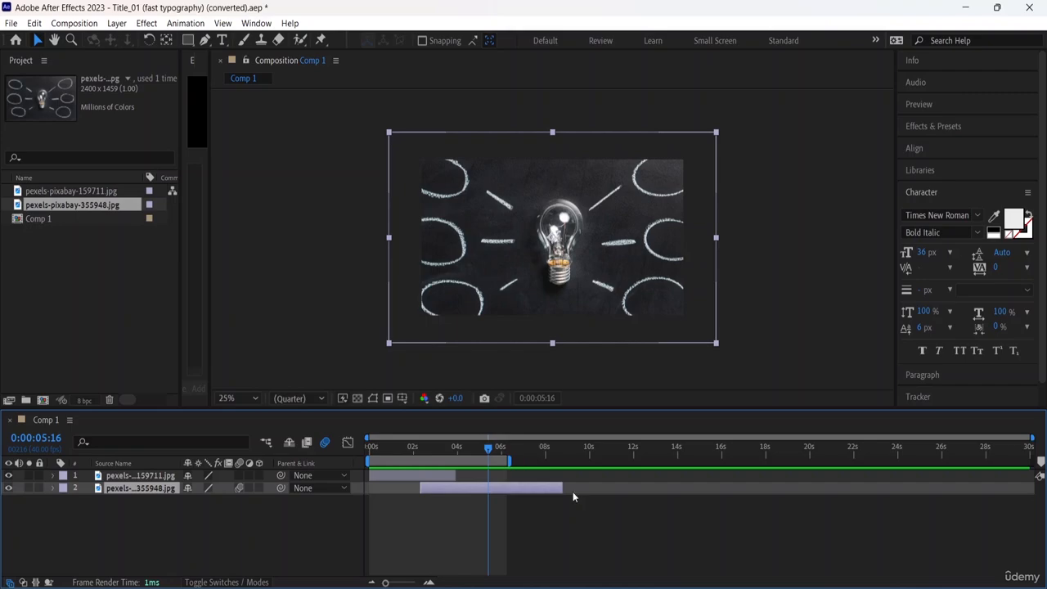
{"action": "left_click_drag", "start_coordinate": [563, 487], "coordinate": [507, 492]}
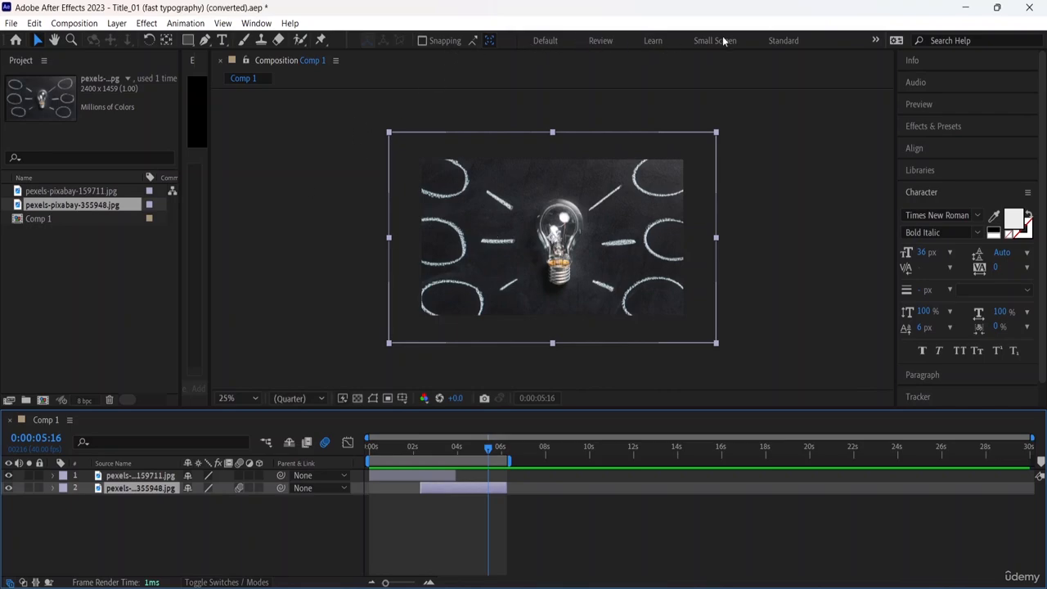
Apply the Cineon Converter utility effect to the light bulb layer and scrub across the transition between the two photos
{"action": "left_click", "coordinate": [952, 126]}
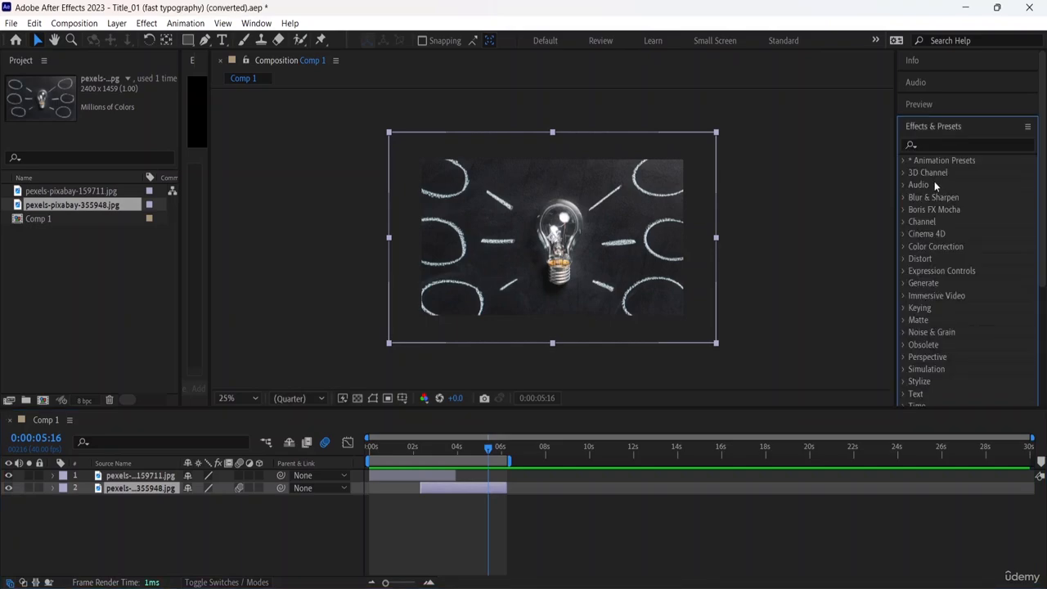
{"action": "scroll", "coordinate": [933, 229], "scroll_direction": "down", "scroll_amount": 3}
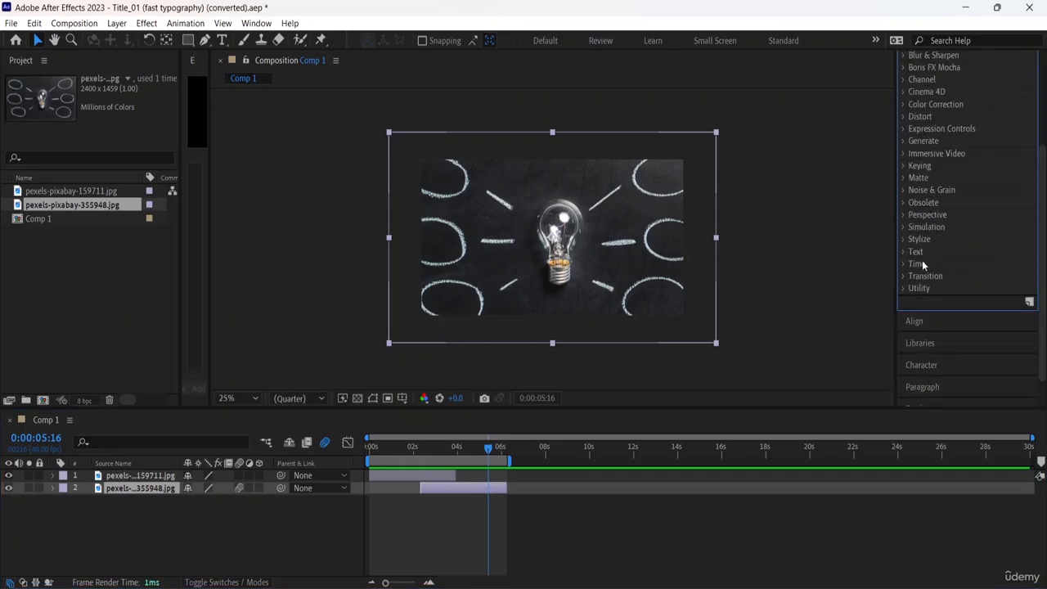
{"action": "left_click", "coordinate": [905, 288]}
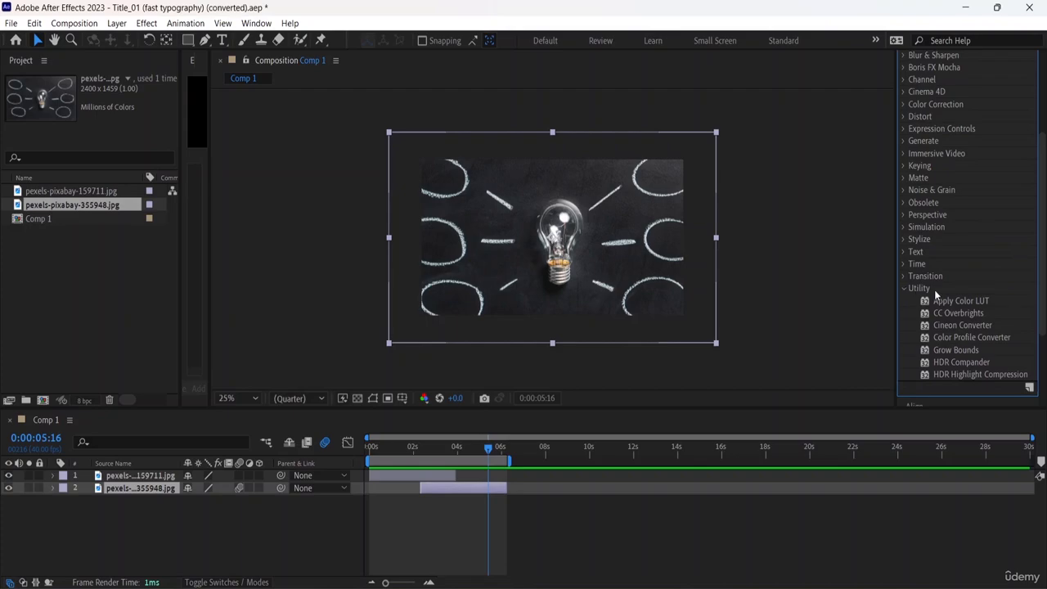
{"action": "scroll", "coordinate": [934, 289], "scroll_direction": "down", "scroll_amount": 1}
{"action": "left_click", "coordinate": [958, 292]}
{"action": "double_click", "coordinate": [961, 292]}
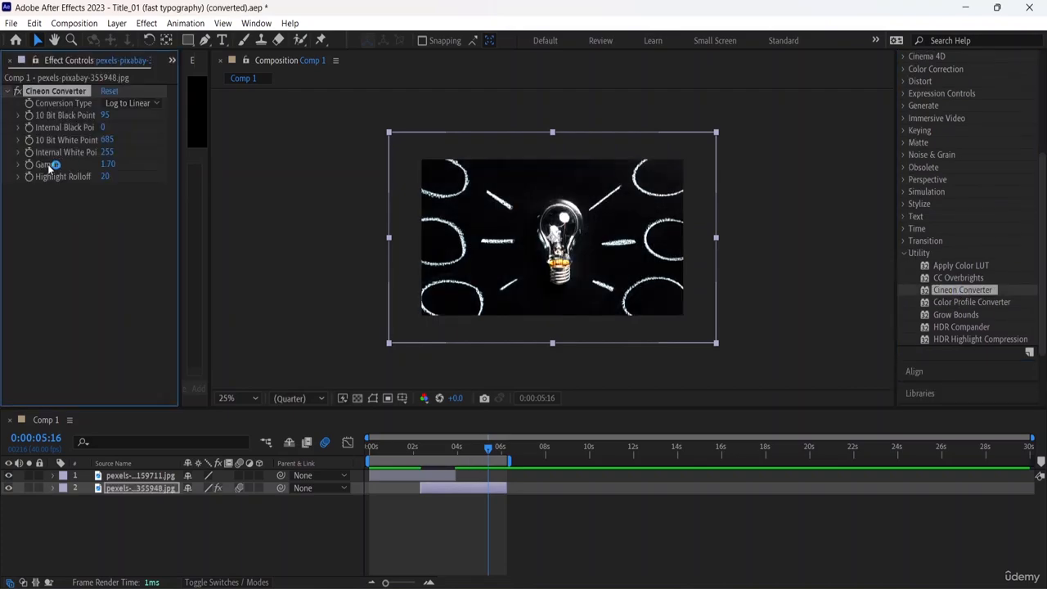
{"action": "left_click_drag", "start_coordinate": [61, 91], "coordinate": [159, 512]}
{"action": "left_click_drag", "start_coordinate": [486, 450], "coordinate": [443, 451]}
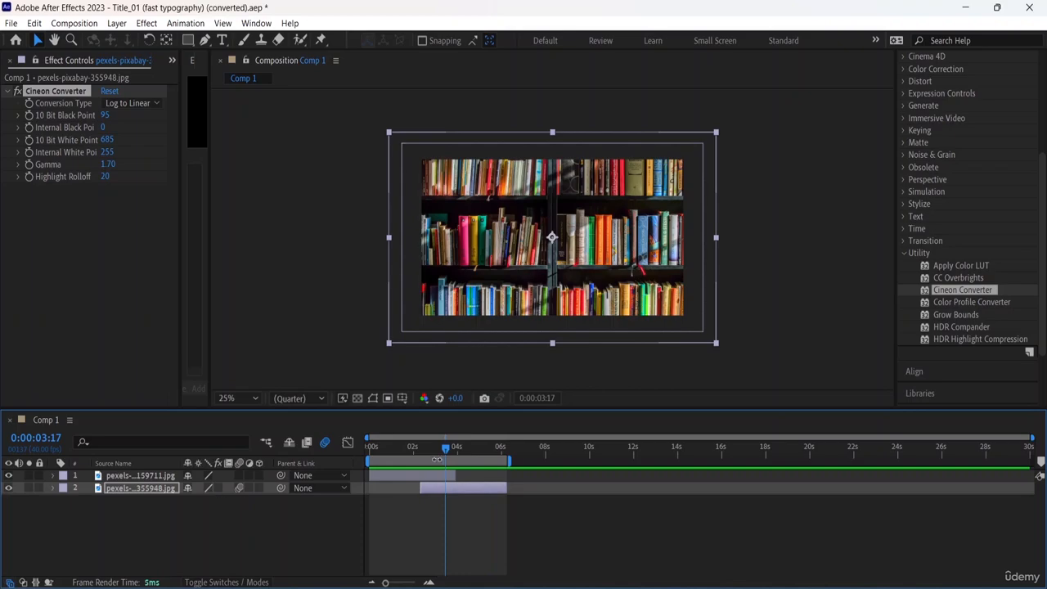
{"action": "left_click_drag", "start_coordinate": [445, 450], "coordinate": [472, 453]}
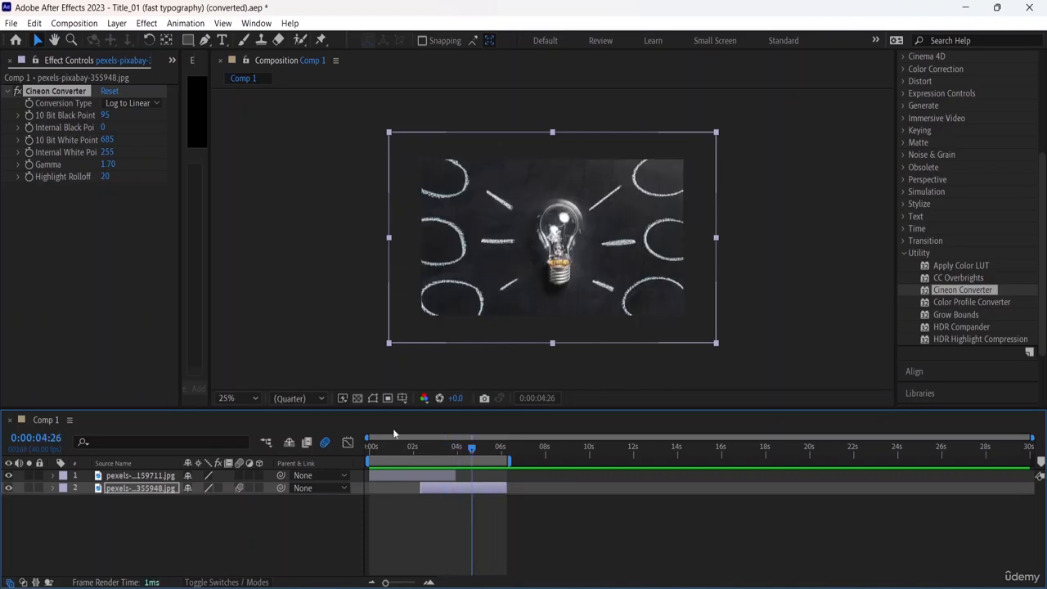
Add the Echo time effect to the light bulb layer and preview the work area
{"action": "left_click", "coordinate": [904, 228]}
{"action": "left_click", "coordinate": [949, 266]}
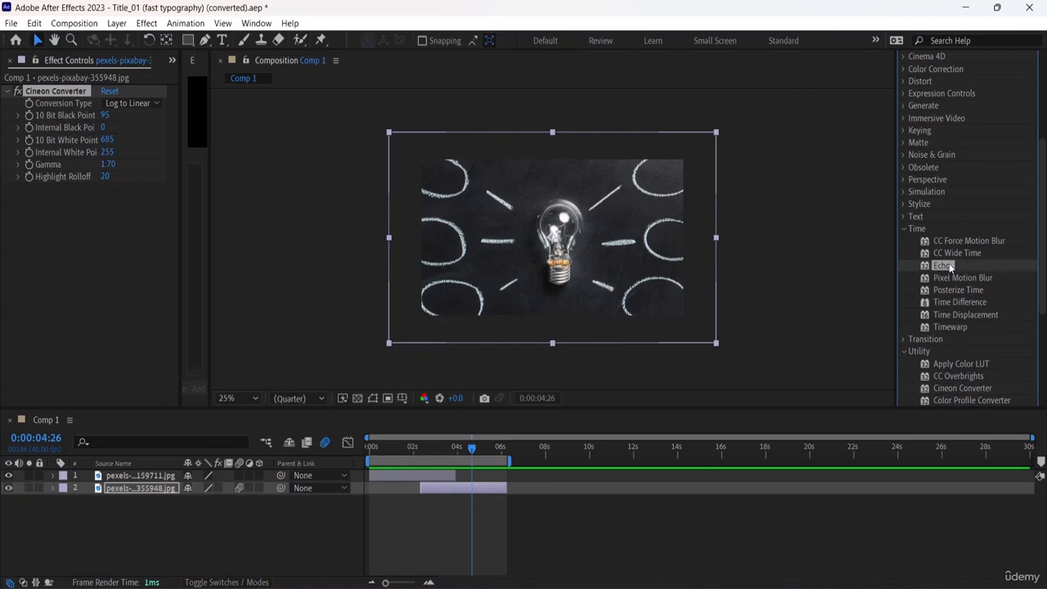
{"action": "double_click", "coordinate": [954, 267]}
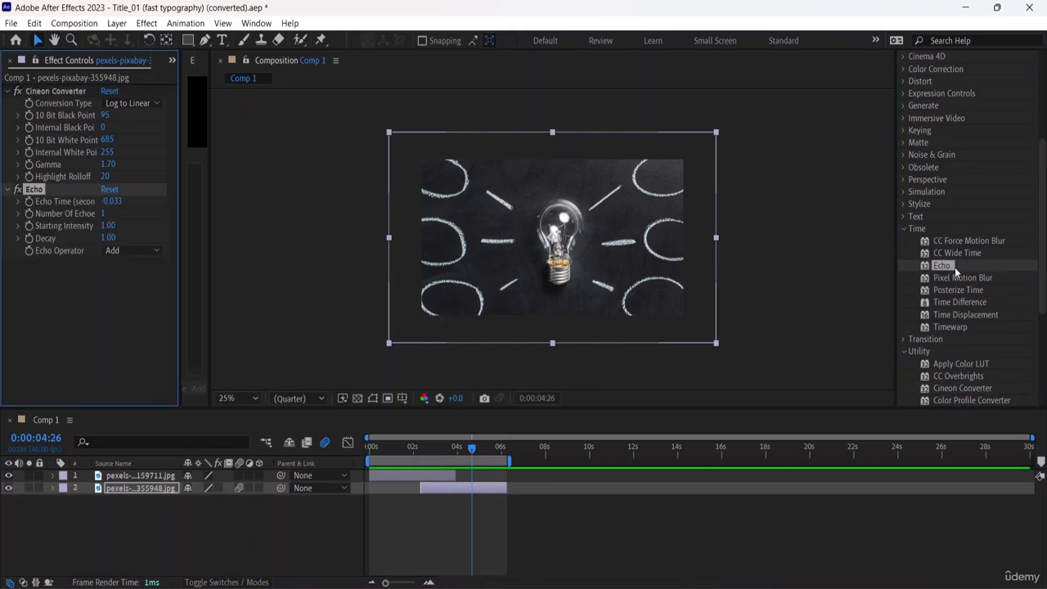
{"action": "left_click_drag", "start_coordinate": [39, 194], "coordinate": [135, 475]}
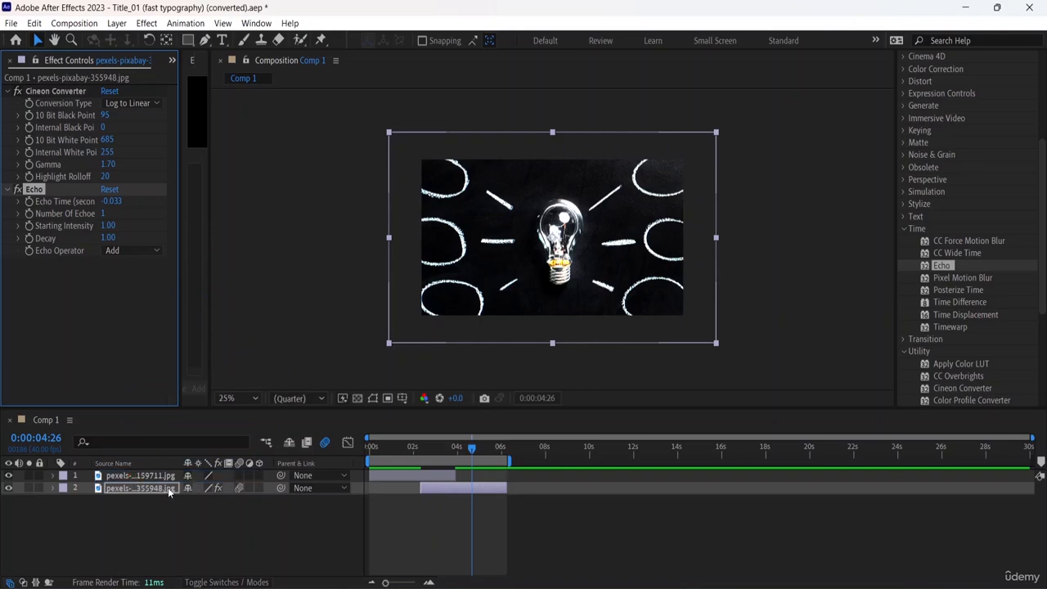
{"action": "left_click_drag", "start_coordinate": [478, 452], "coordinate": [433, 454]}
{"action": "key", "text": "space"}
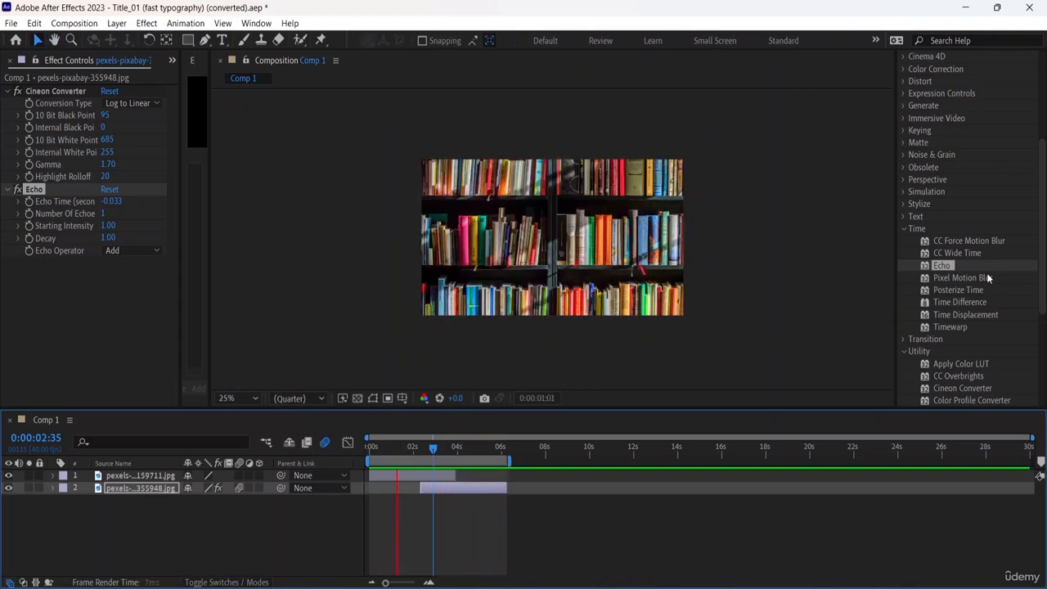
Apply the Image - Creative animation presets Bloom - brights, Bloom - brights+darks and Bloom - crystallize 1 to the light bulb layer
{"action": "left_click", "coordinate": [982, 243]}
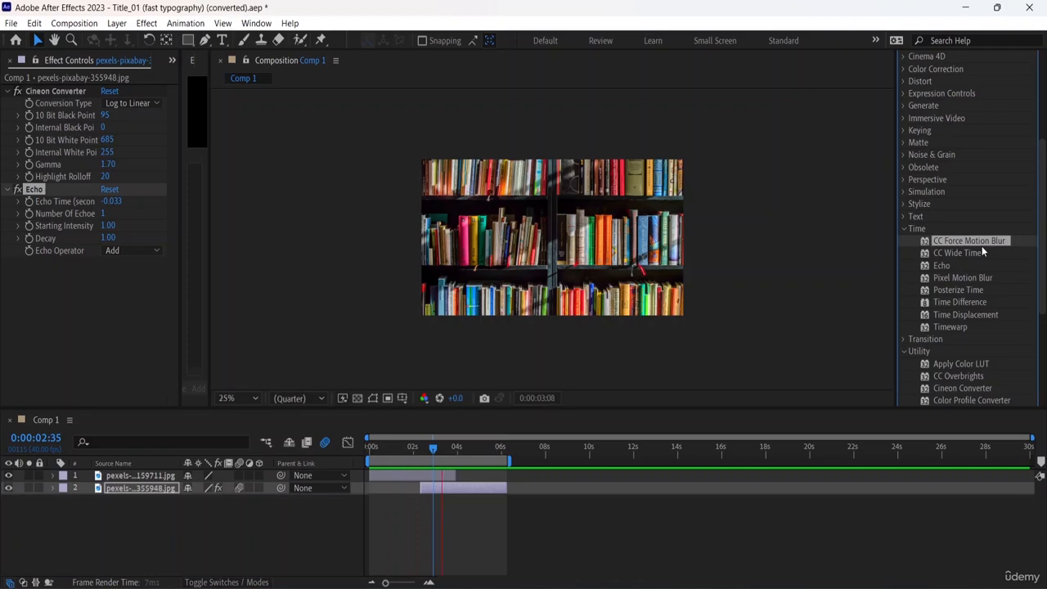
{"action": "scroll", "coordinate": [924, 210], "scroll_direction": "up", "scroll_amount": 1}
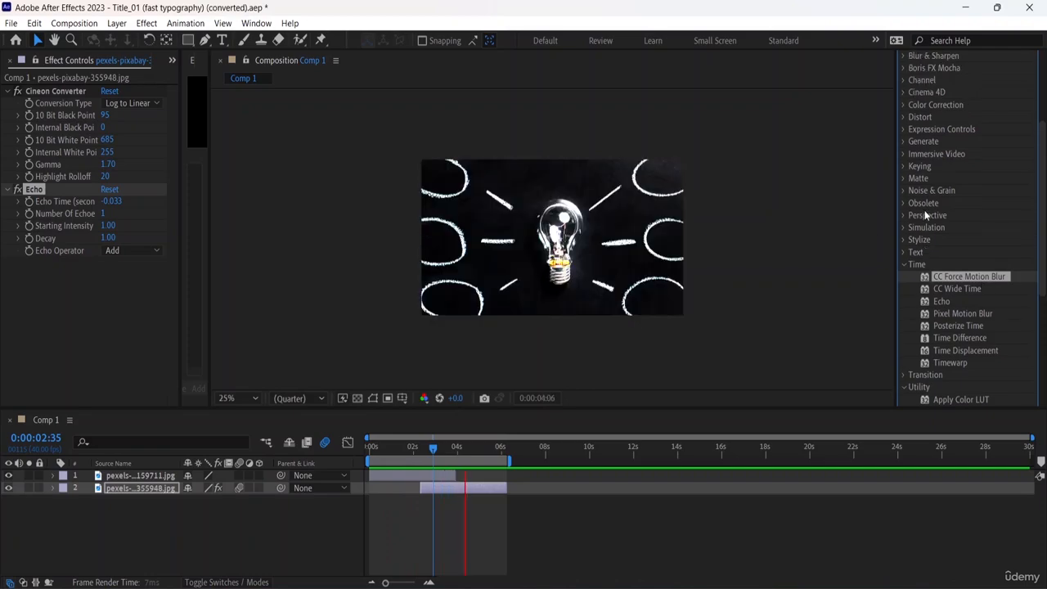
{"action": "left_click", "coordinate": [907, 262]}
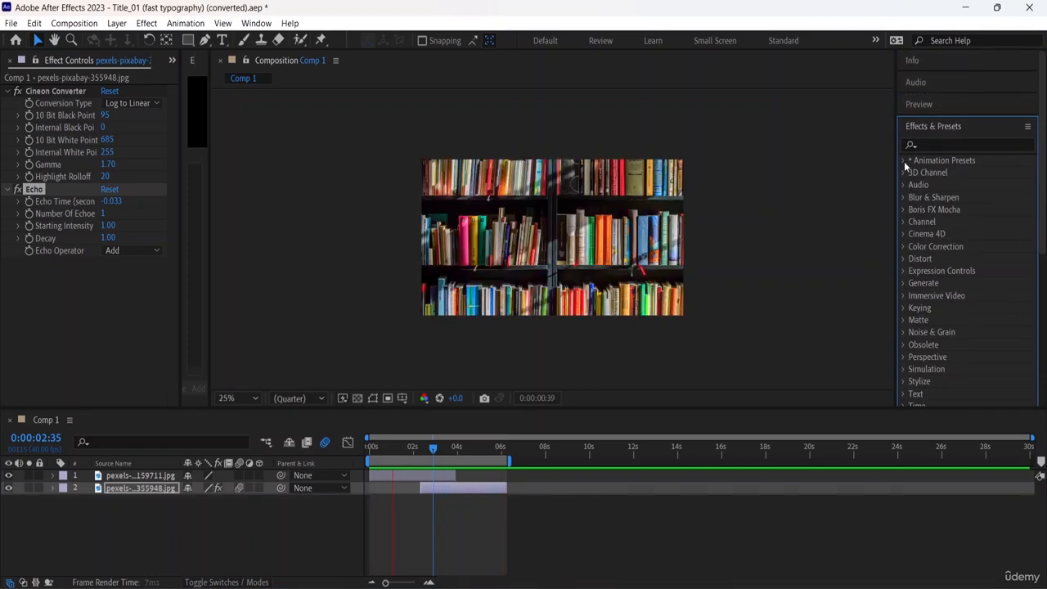
{"action": "left_click", "coordinate": [904, 161]}
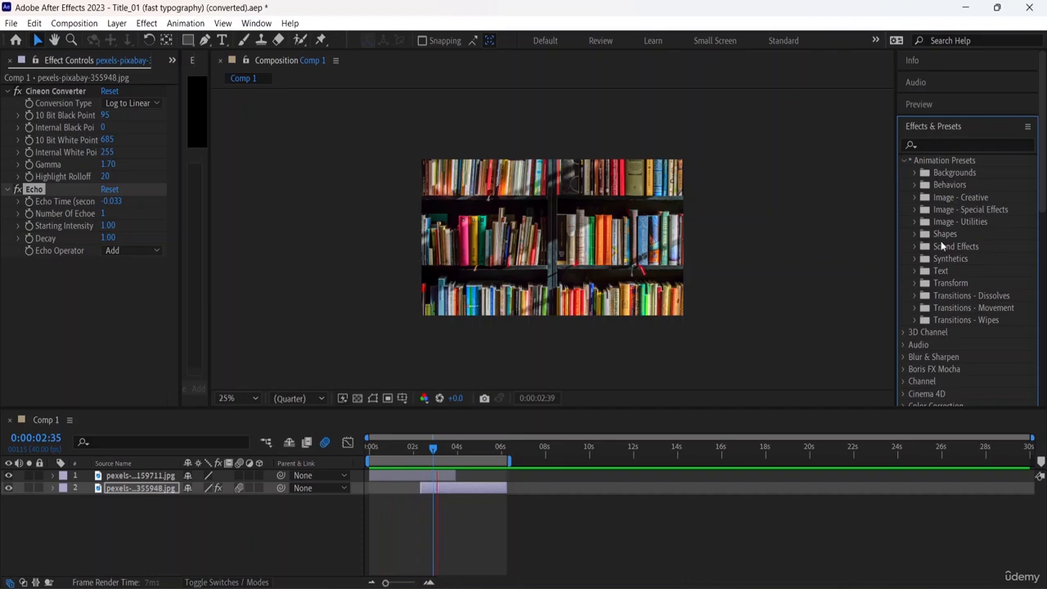
{"action": "left_click", "coordinate": [914, 270]}
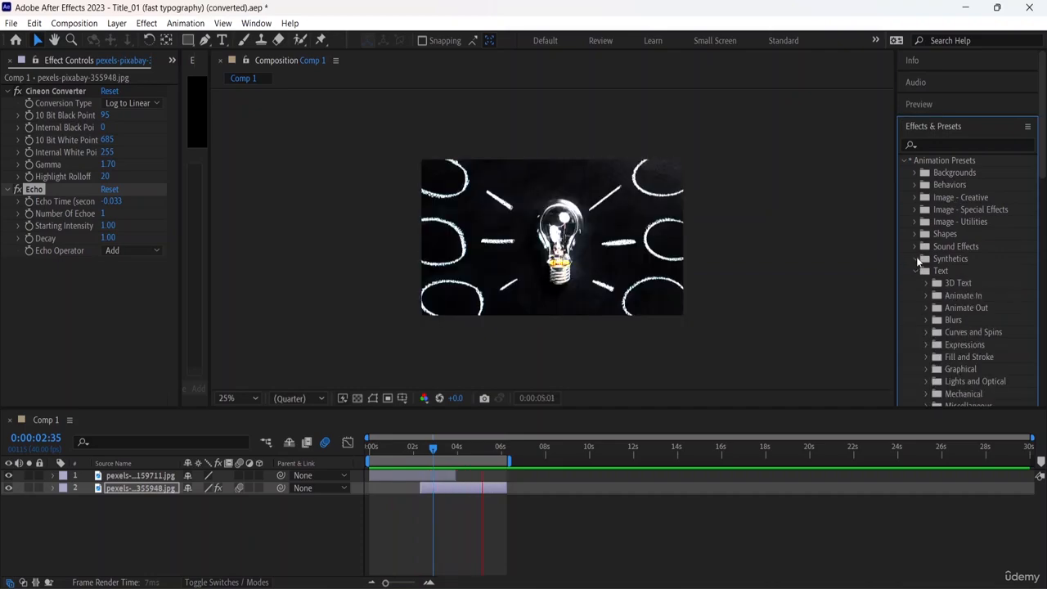
{"action": "left_click", "coordinate": [914, 259]}
{"action": "left_click", "coordinate": [915, 234]}
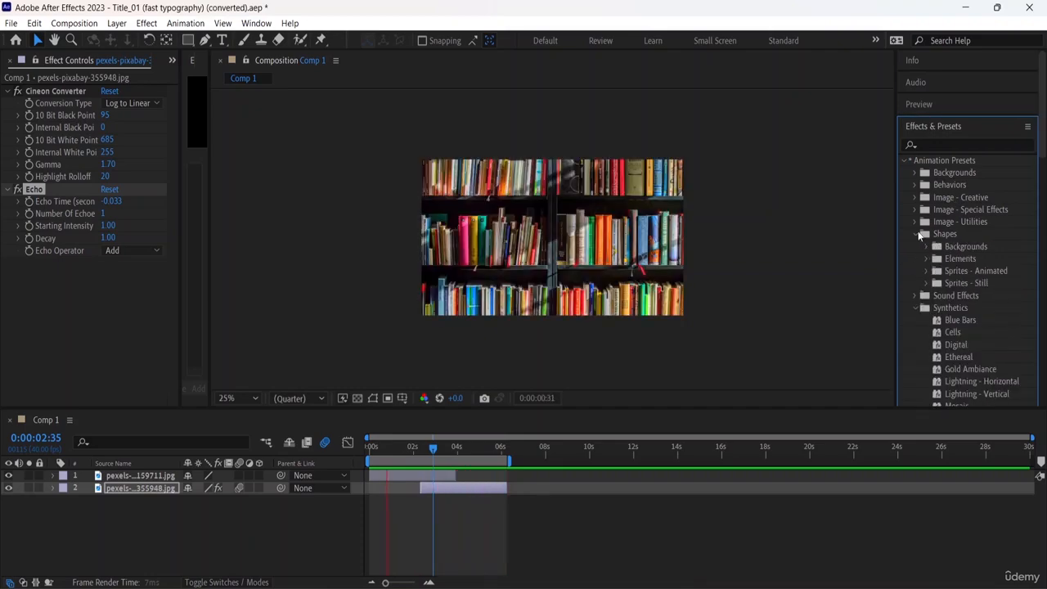
{"action": "left_click", "coordinate": [916, 198]}
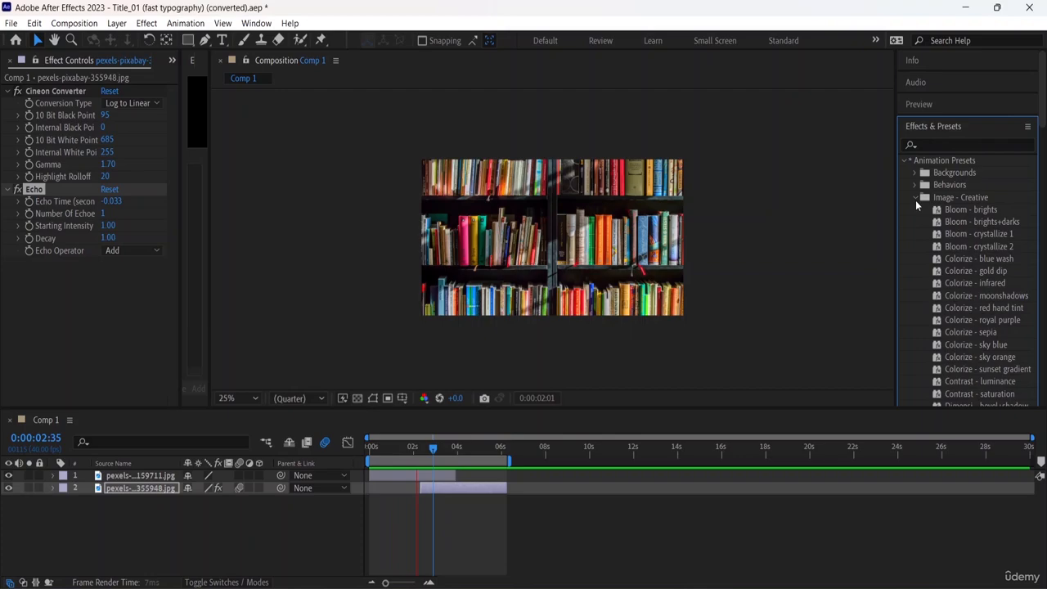
{"action": "double_click", "coordinate": [960, 213]}
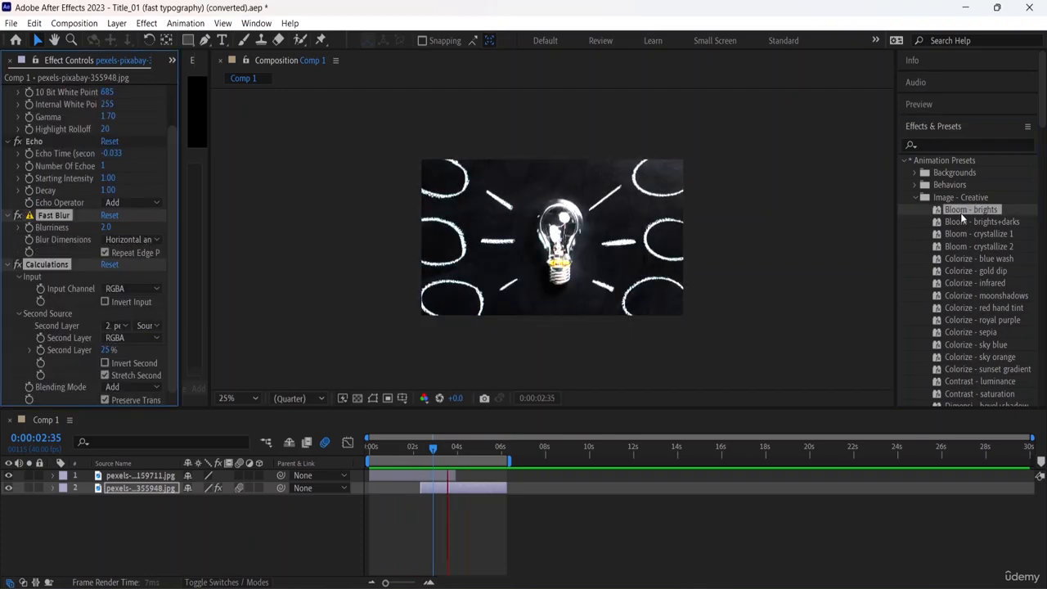
{"action": "double_click", "coordinate": [971, 222]}
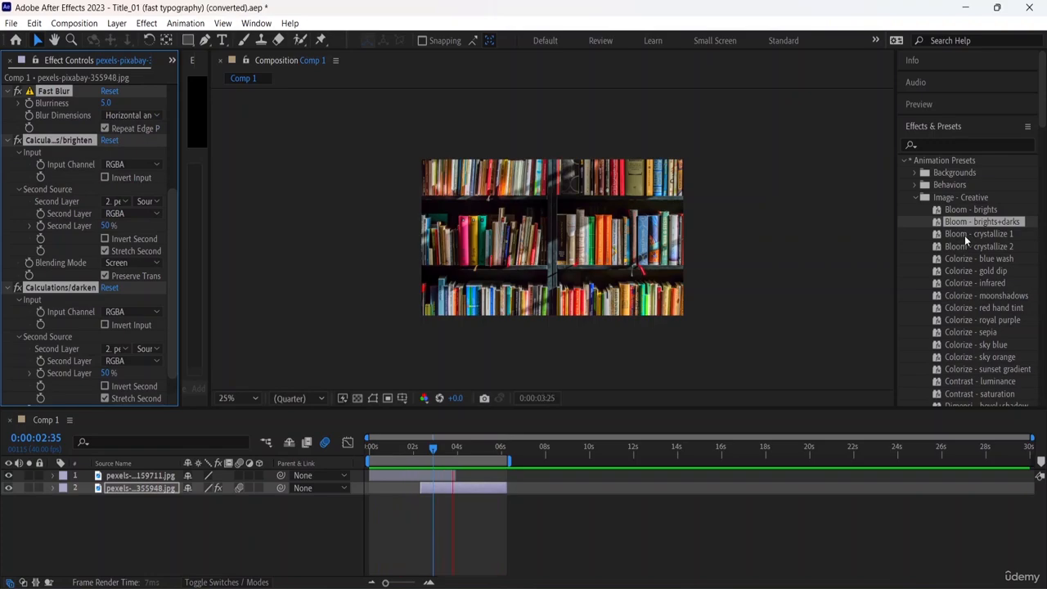
{"action": "double_click", "coordinate": [974, 237]}
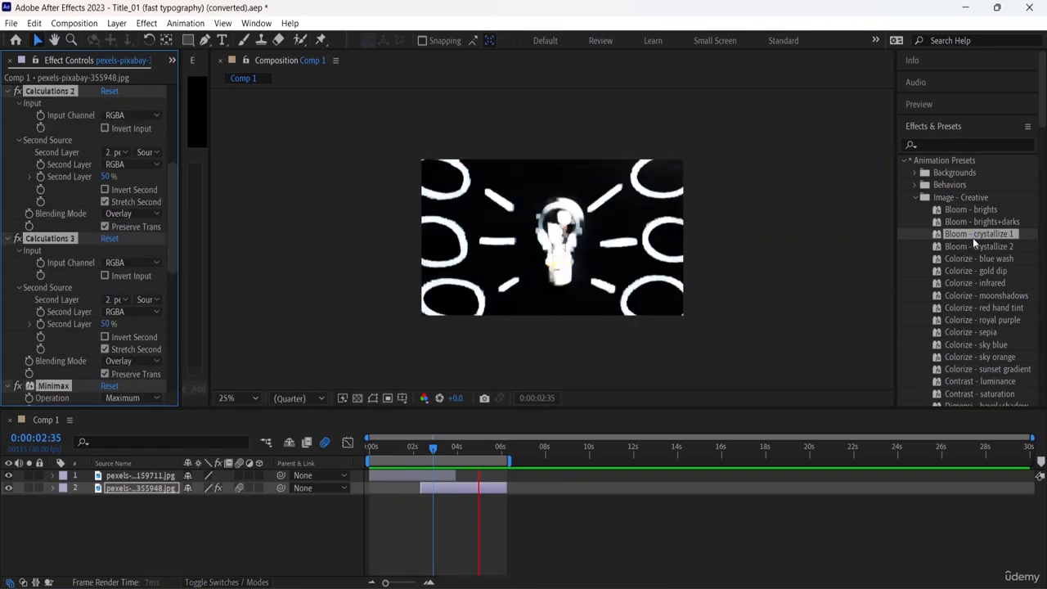
Switch off all effects on the light bulb layer so the photo plays without them
{"action": "left_click", "coordinate": [217, 487]}
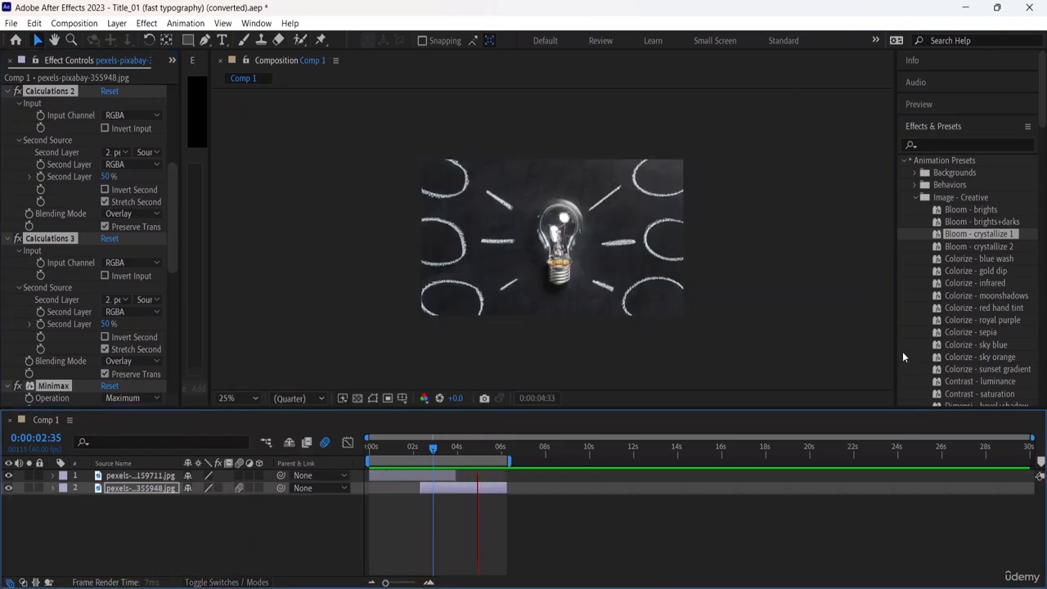
{"action": "scroll", "coordinate": [902, 352], "scroll_direction": "down", "scroll_amount": 1}
{"action": "left_click", "coordinate": [446, 524]}
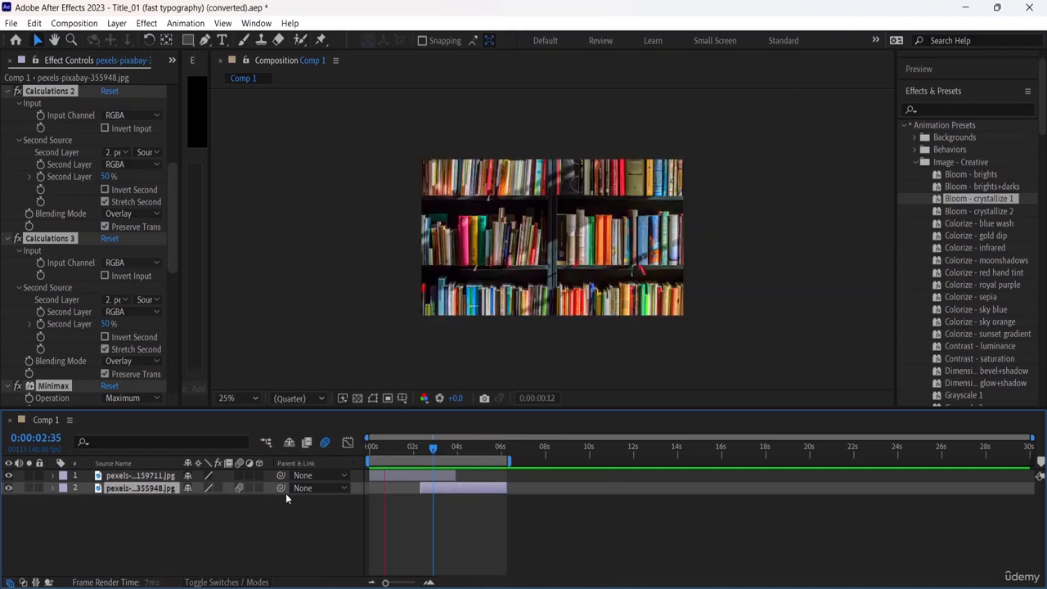
Apply the Image - Creative lower-third scoop mask PAL animation preset to the light bulb layer
{"action": "scroll", "coordinate": [973, 334], "scroll_direction": "down", "scroll_amount": 5}
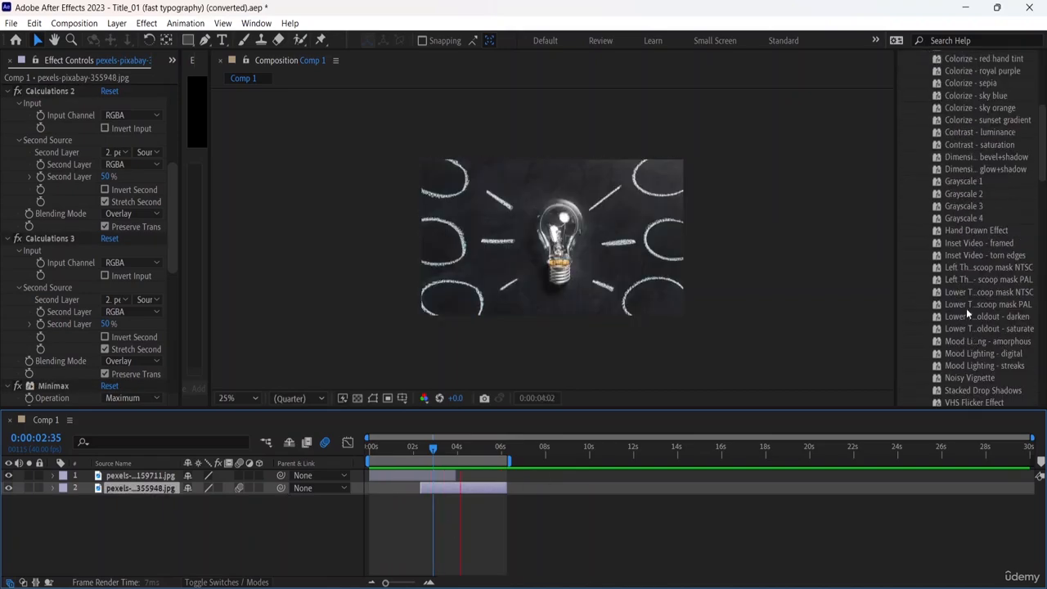
{"action": "left_click", "coordinate": [966, 308]}
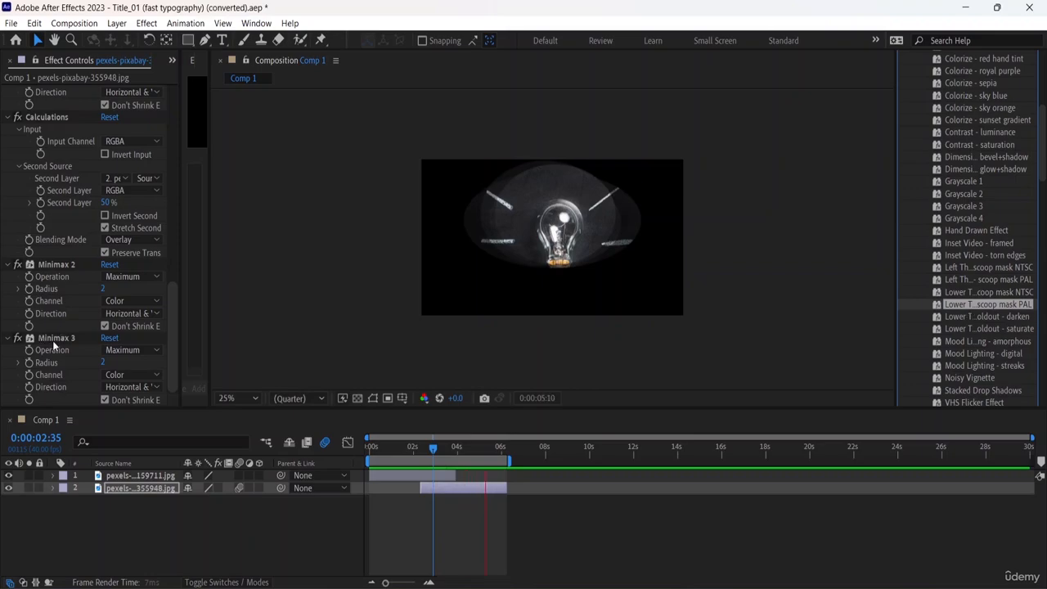
{"action": "left_click_drag", "start_coordinate": [52, 340], "coordinate": [149, 495]}
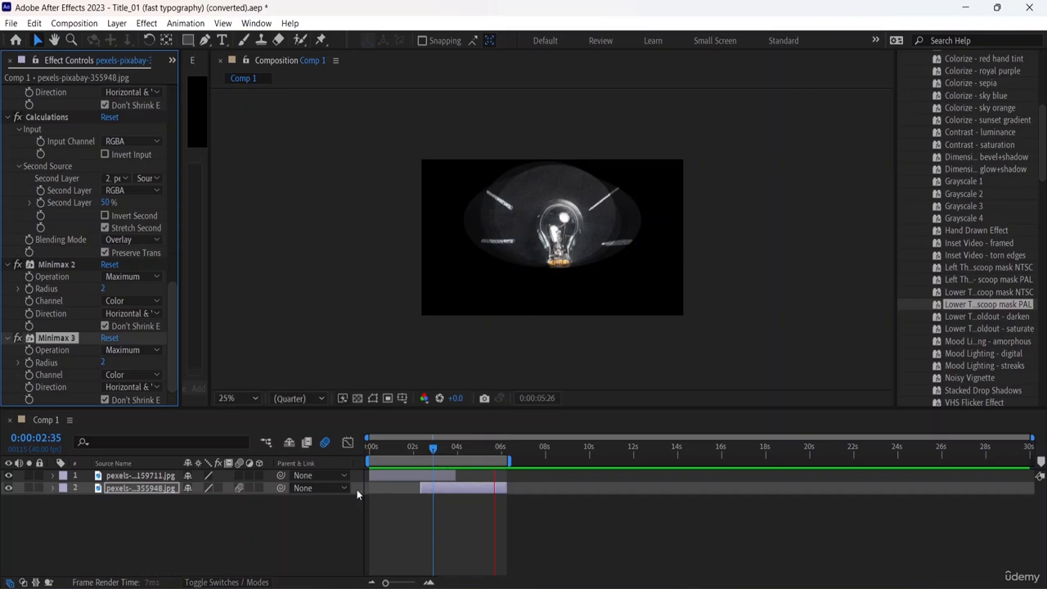
Collapse the Animation Presets category back to the list of effect categories and stop the preview
{"action": "scroll", "coordinate": [924, 214], "scroll_direction": "up", "scroll_amount": 5}
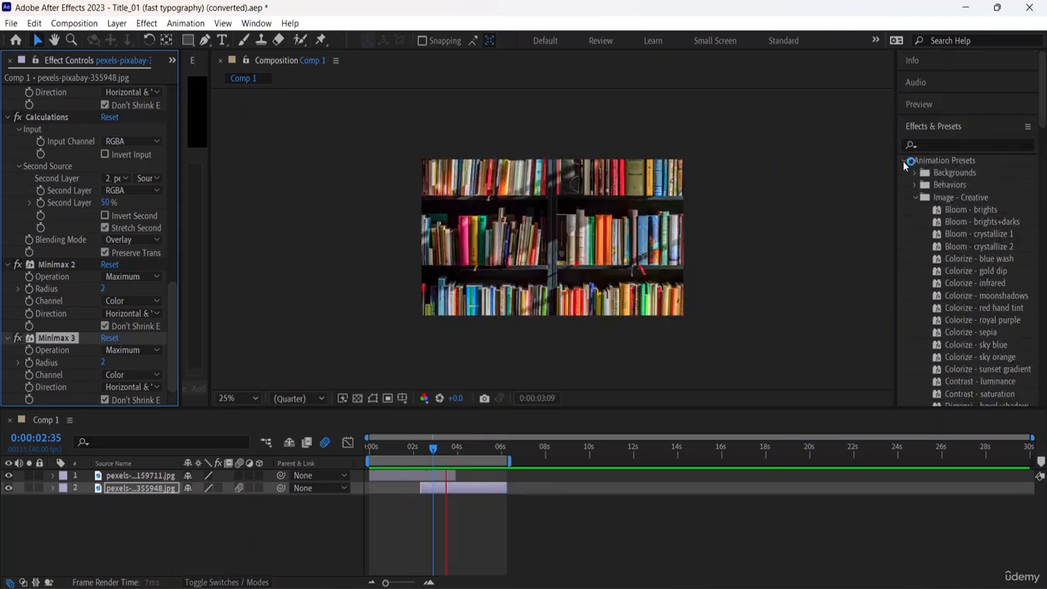
{"action": "left_click", "coordinate": [905, 161]}
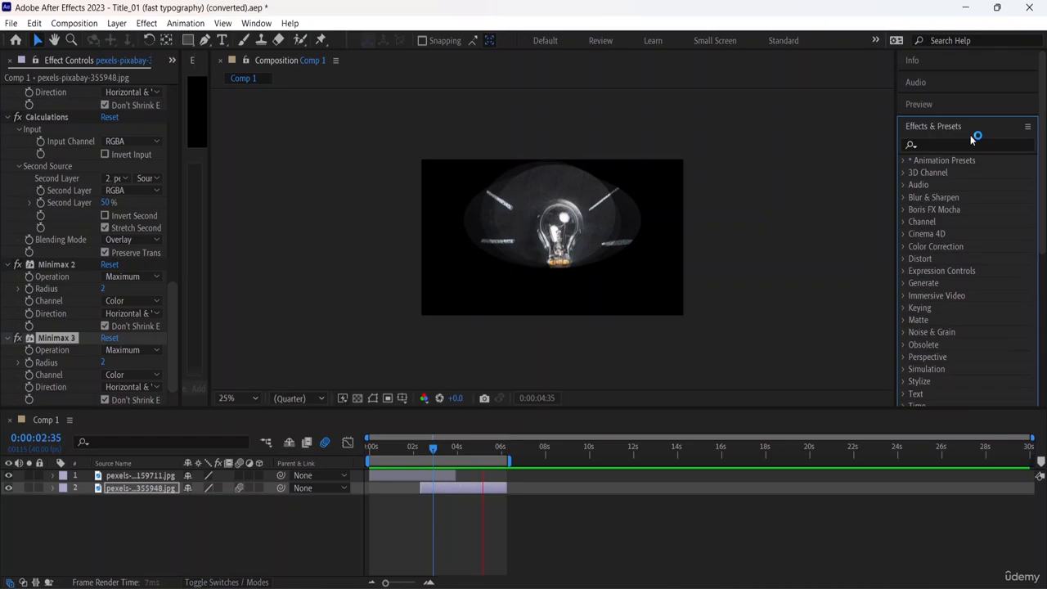
{"action": "left_click", "coordinate": [1027, 126]}
{"action": "left_click", "coordinate": [739, 135]}
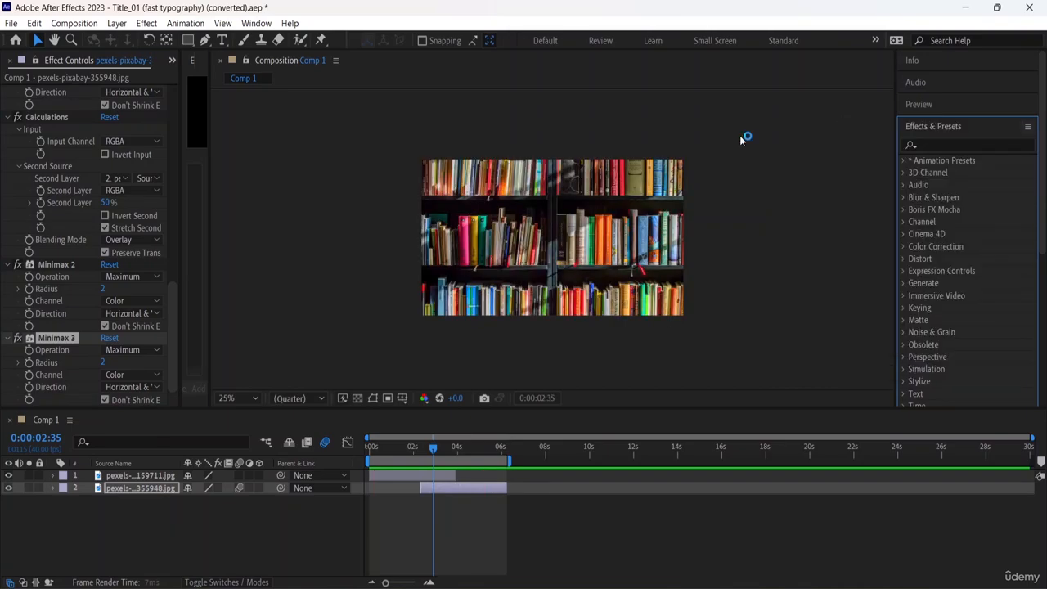